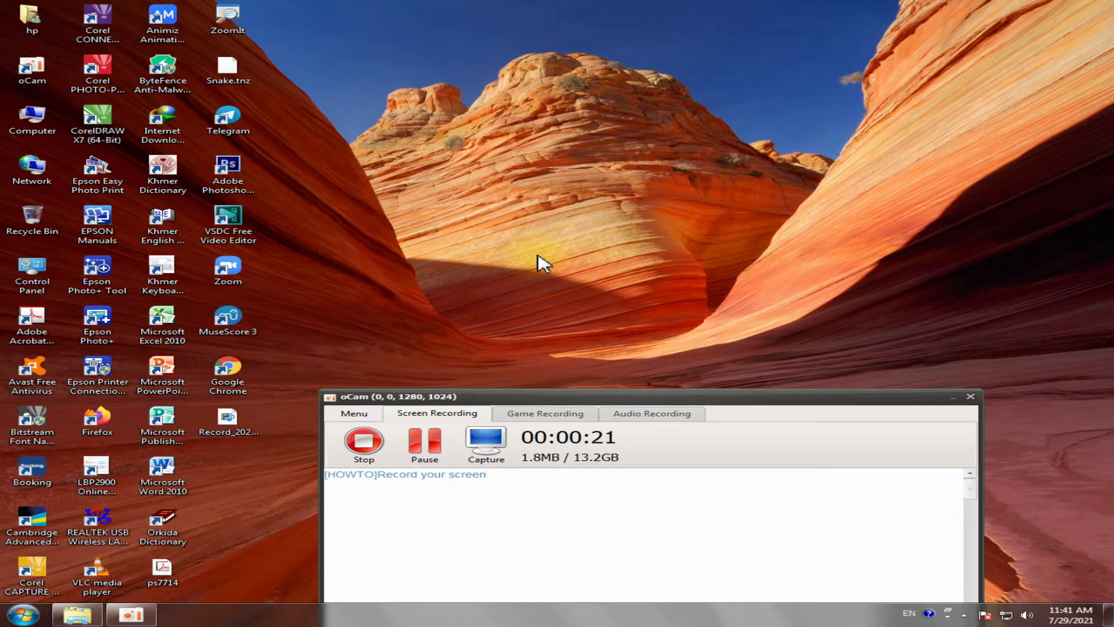
- Refresh the desktop several times from its right-click menu
right_click(459, 190)
left_click(491, 226)
right_click(465, 171)
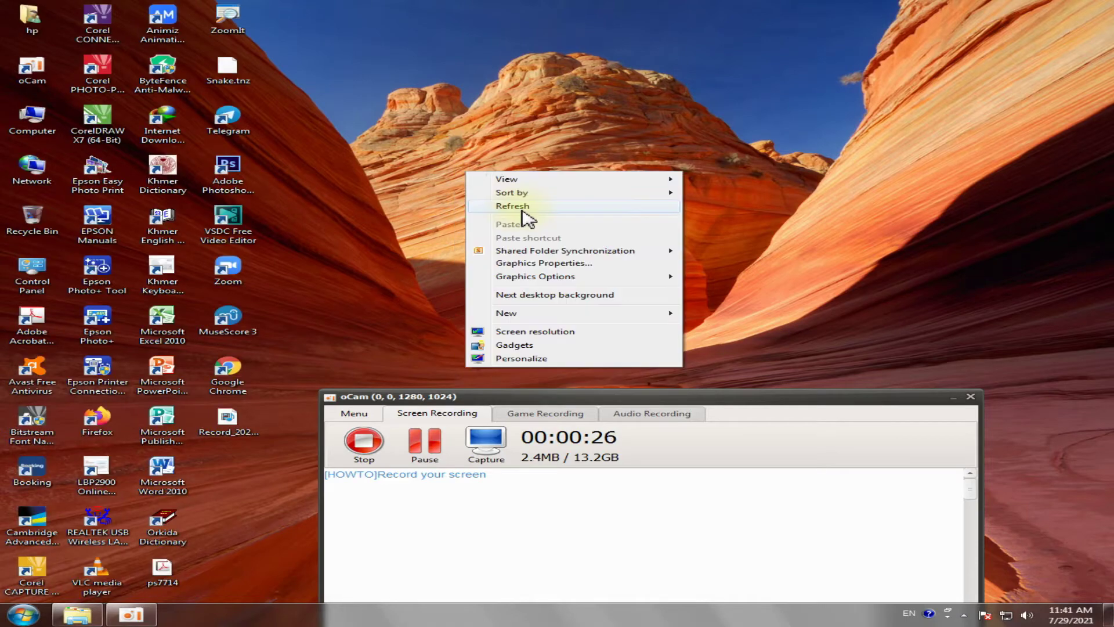
left_click(525, 217)
right_click(489, 184)
left_click(525, 218)
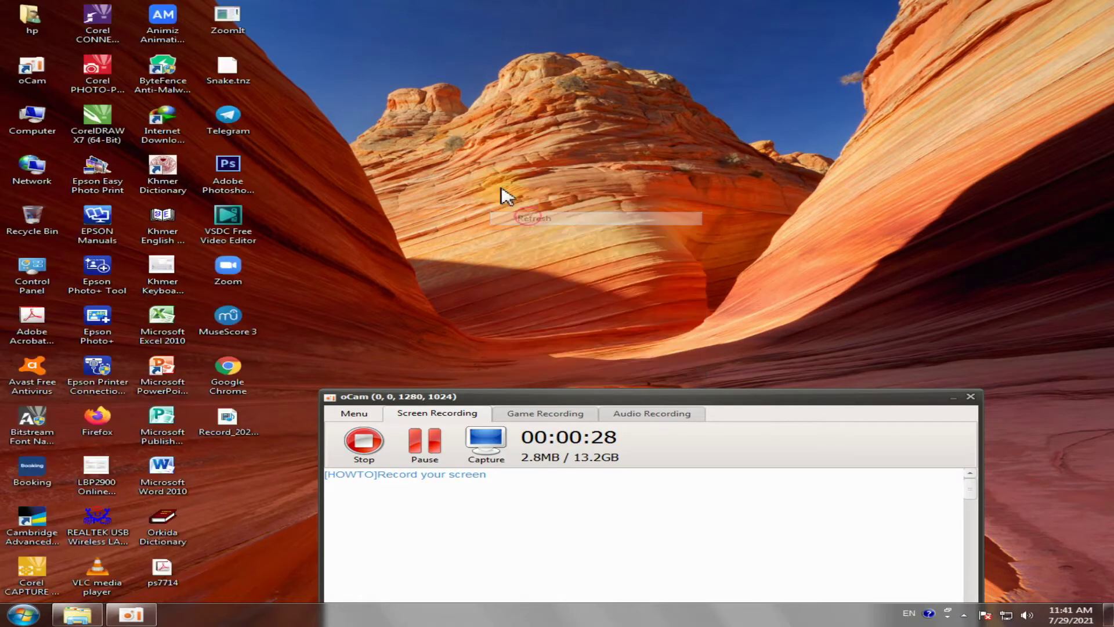
right_click(508, 181)
left_click(529, 217)
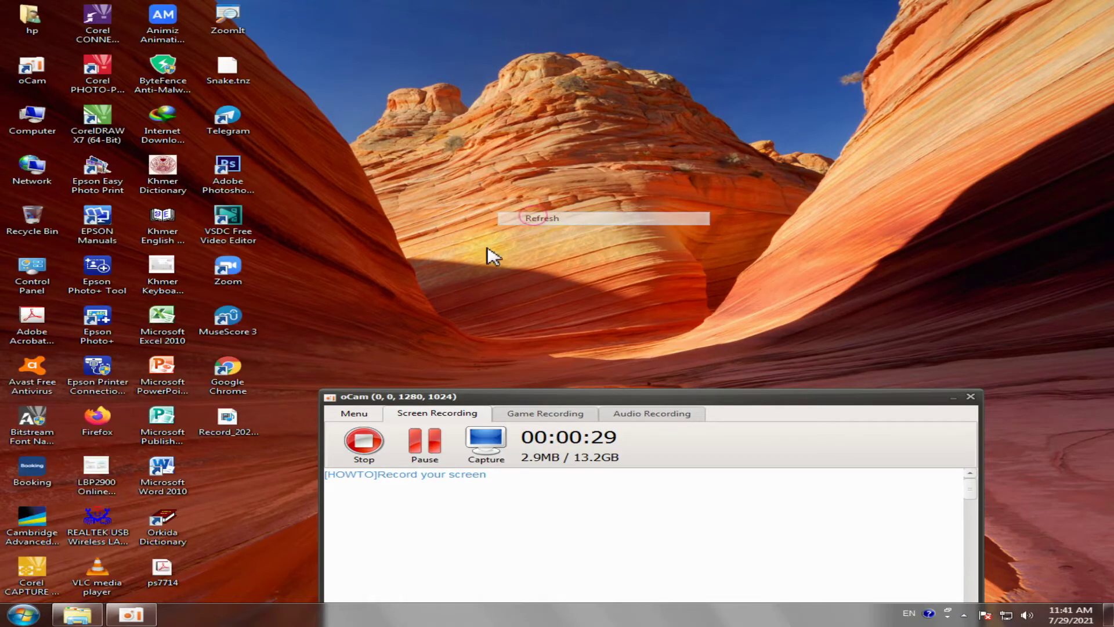
- Launch Word 2010 and set the blank document to A4 paper with Narrow margins
double_click(155, 489)
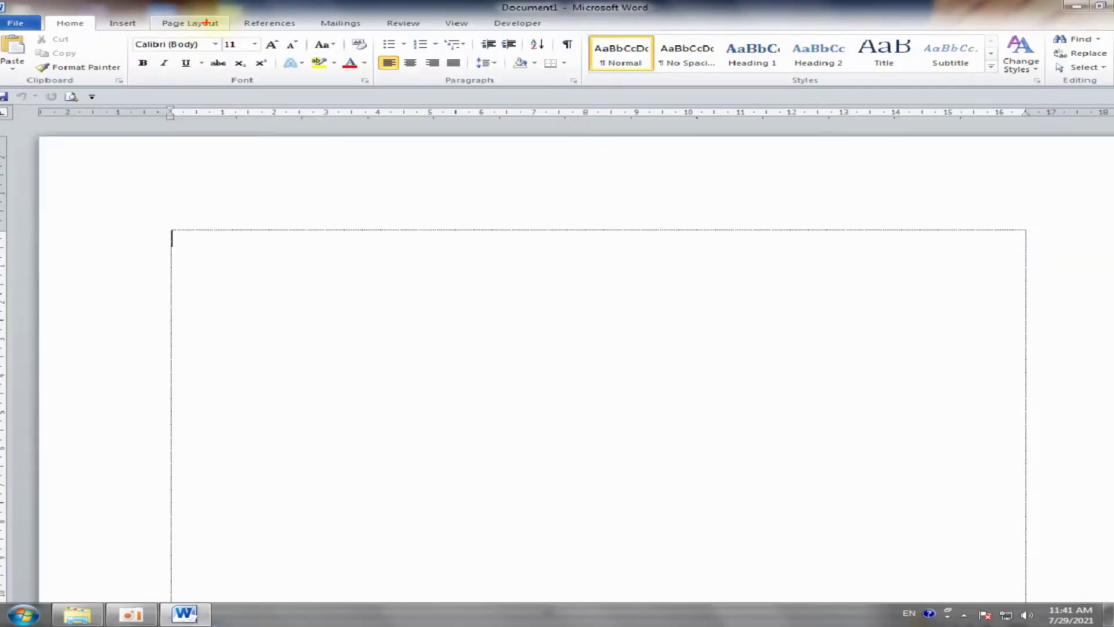
left_click(215, 22)
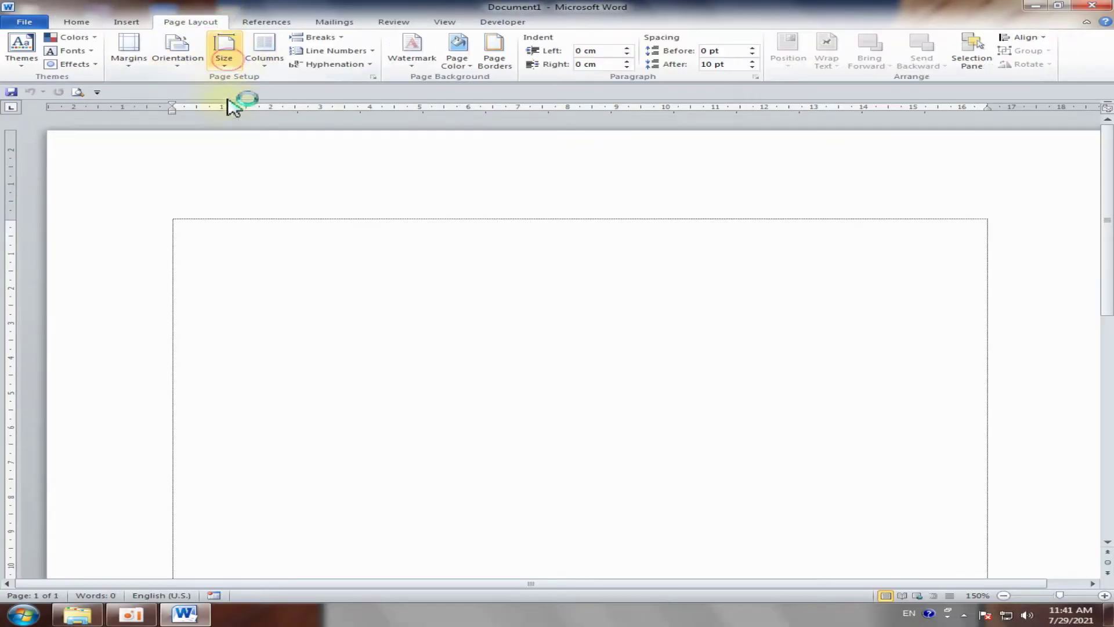
left_click(228, 61)
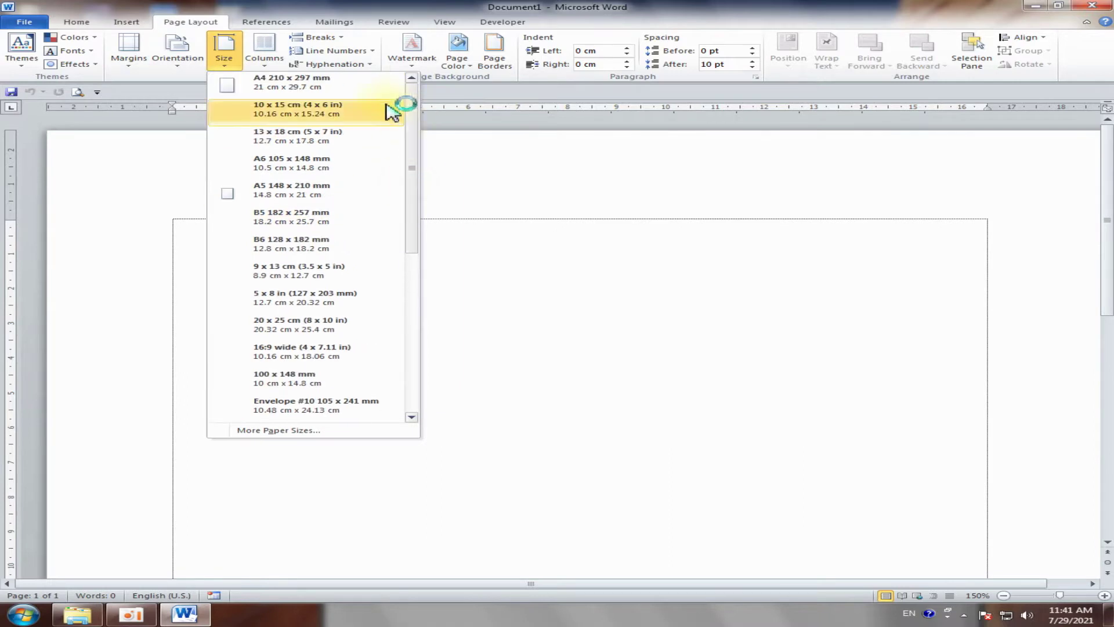
left_click(265, 87)
left_click(133, 69)
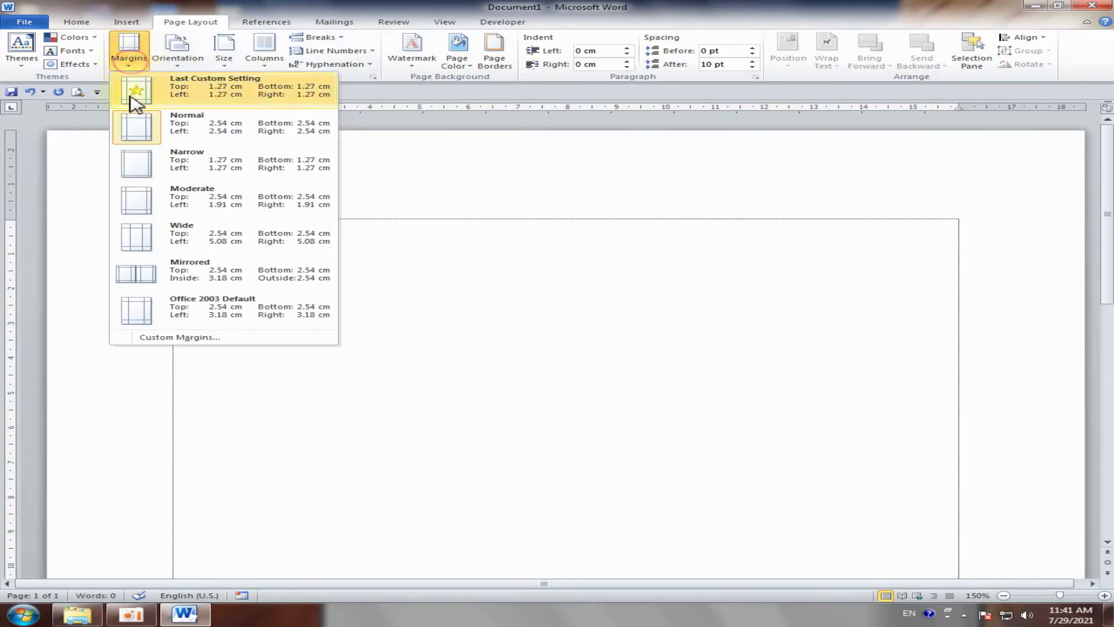
left_click(197, 161)
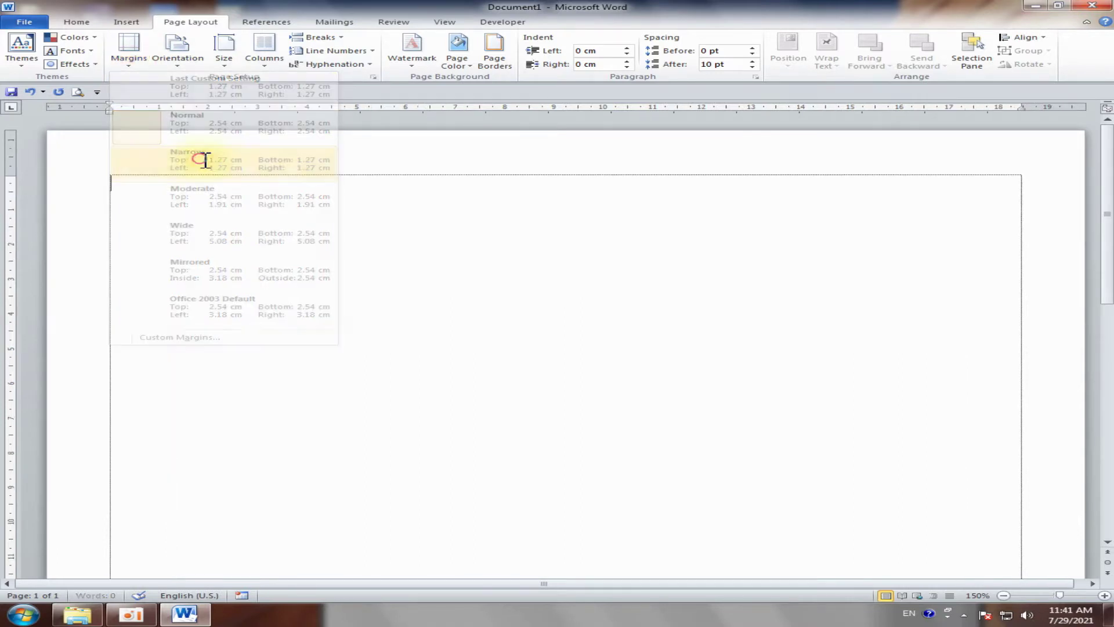
scroll(498, 281, "down", 1)
scroll(464, 277, "up", 1)
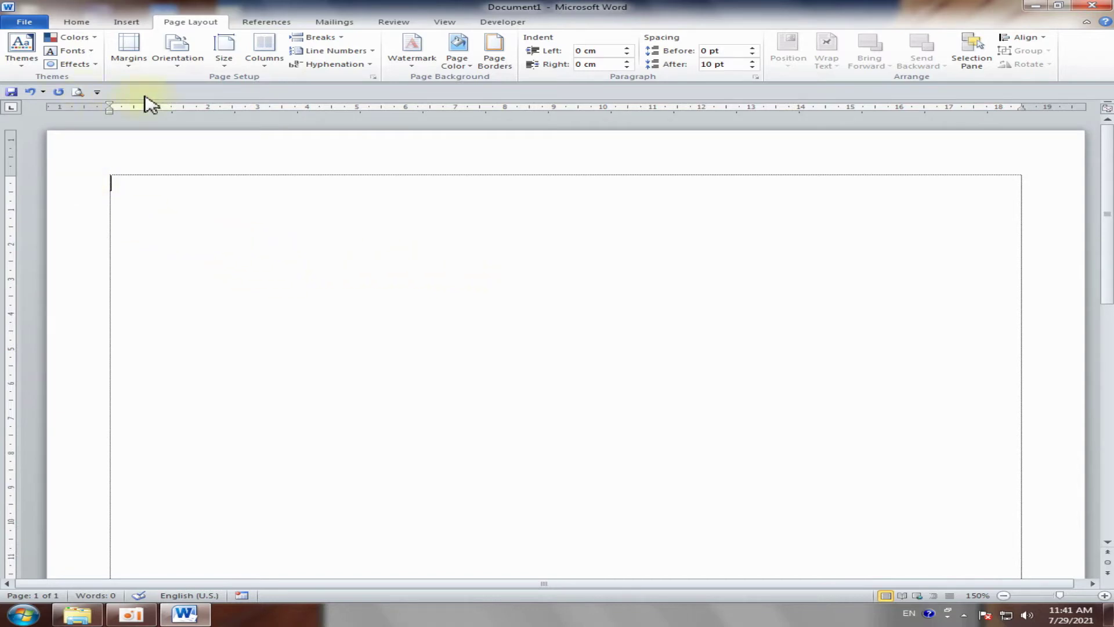
- Place the insertion point at the top of the blank page and show the Insert tab's header and footer tools
left_click(89, 24)
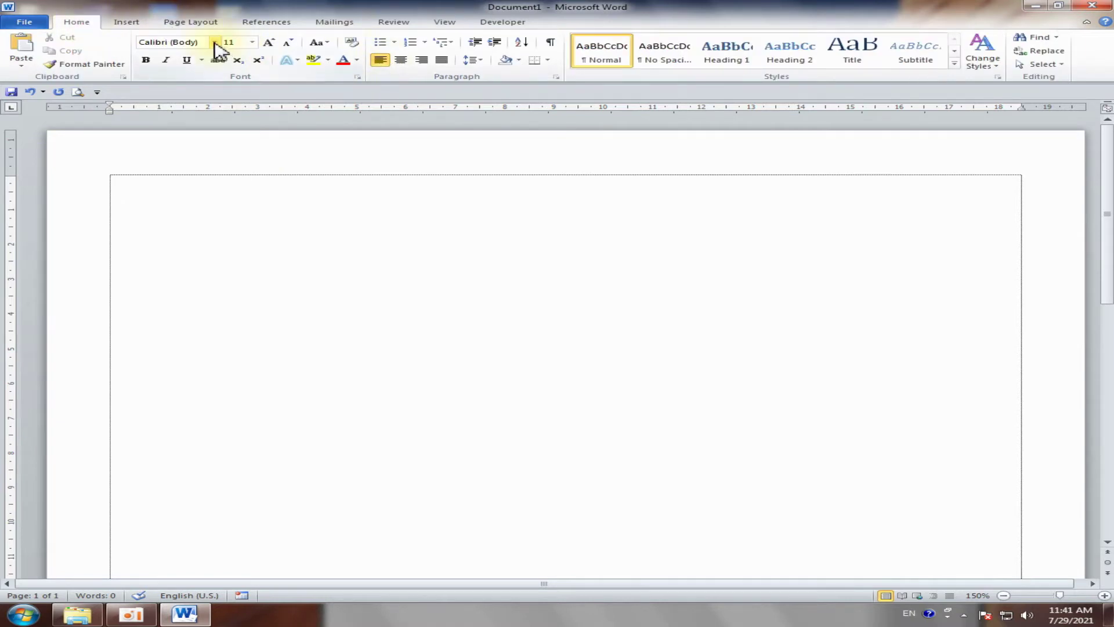
left_click(555, 175)
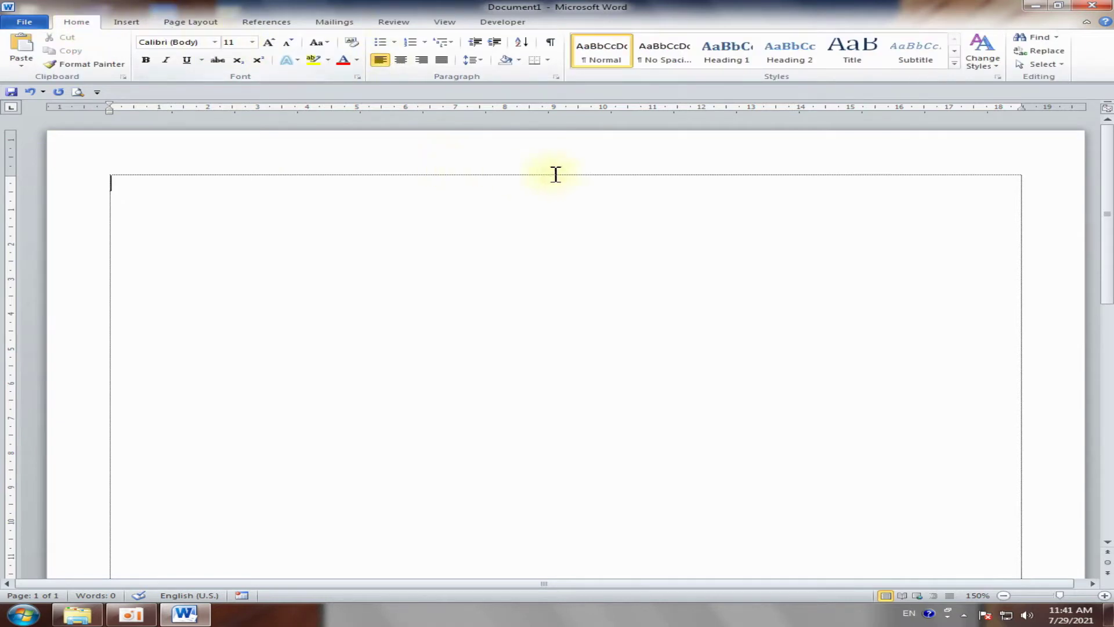
left_click(126, 24)
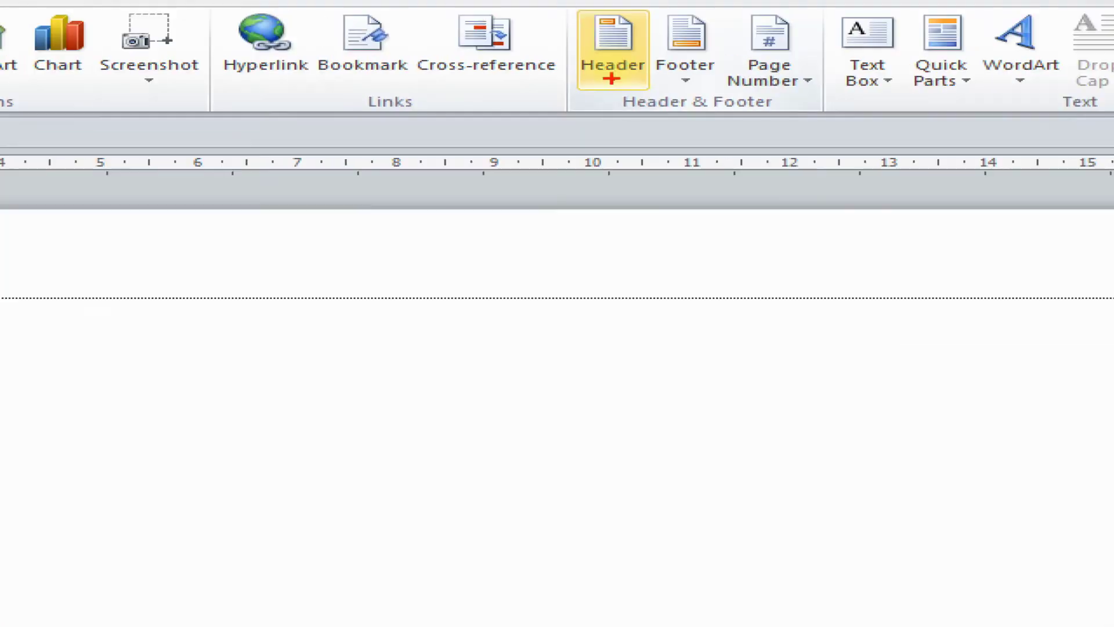
left_click_drag(557, 5, 647, 105)
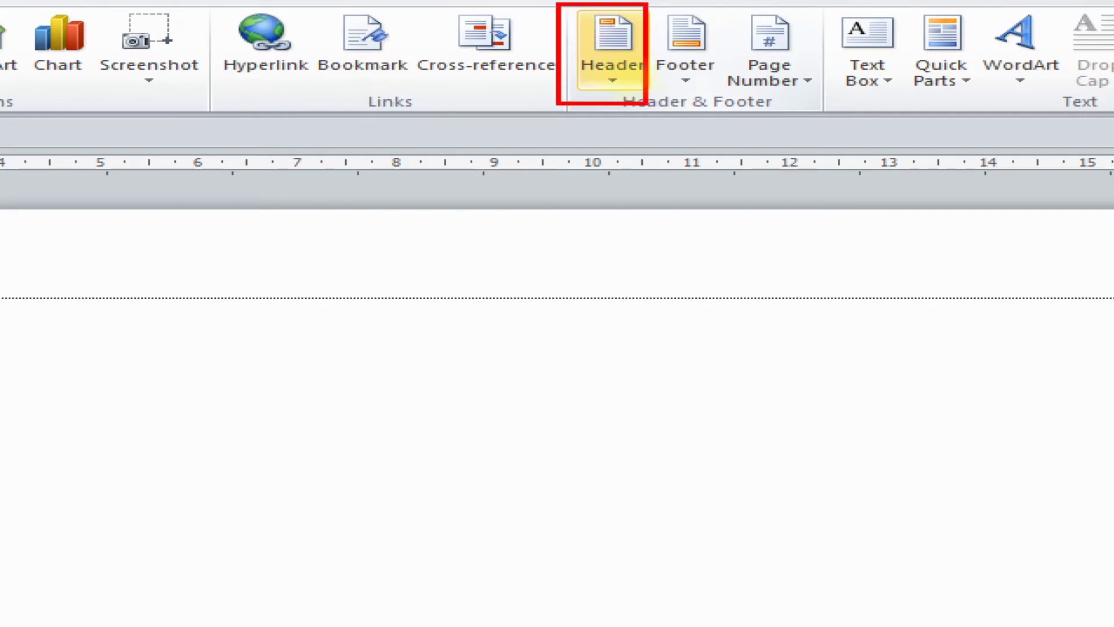
key("e")
mouse_move(654, 8)
left_mouse_down()
mouse_move(709, 99)
mouse_move(728, 94)
left_mouse_up()
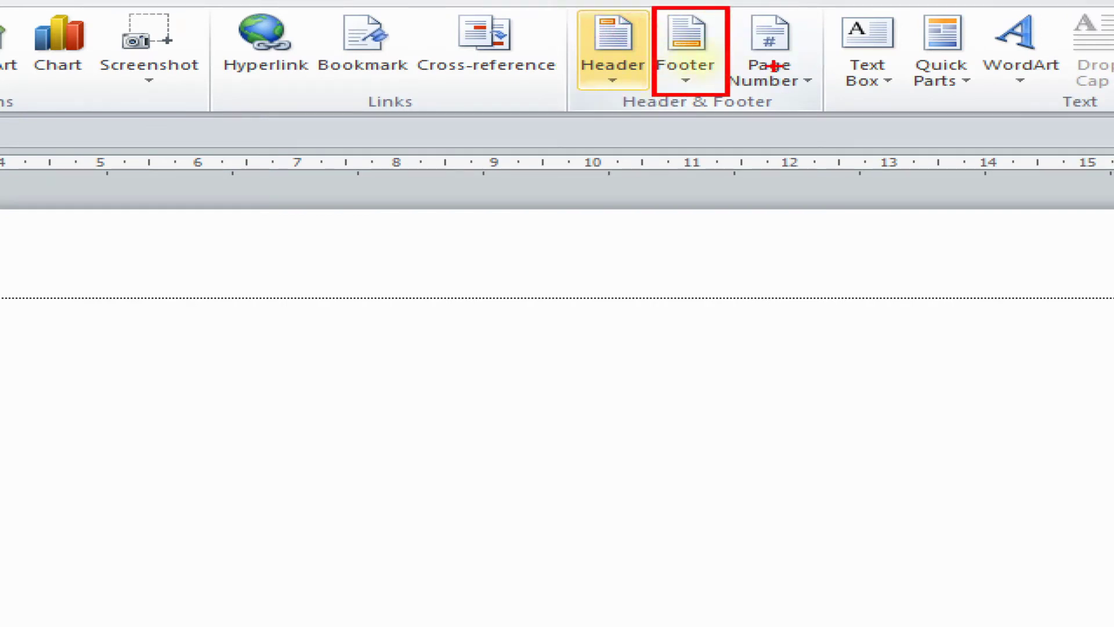
key("e")
mouse_move(721, 3)
left_mouse_down()
mouse_move(766, 100)
mouse_move(818, 106)
left_mouse_up()
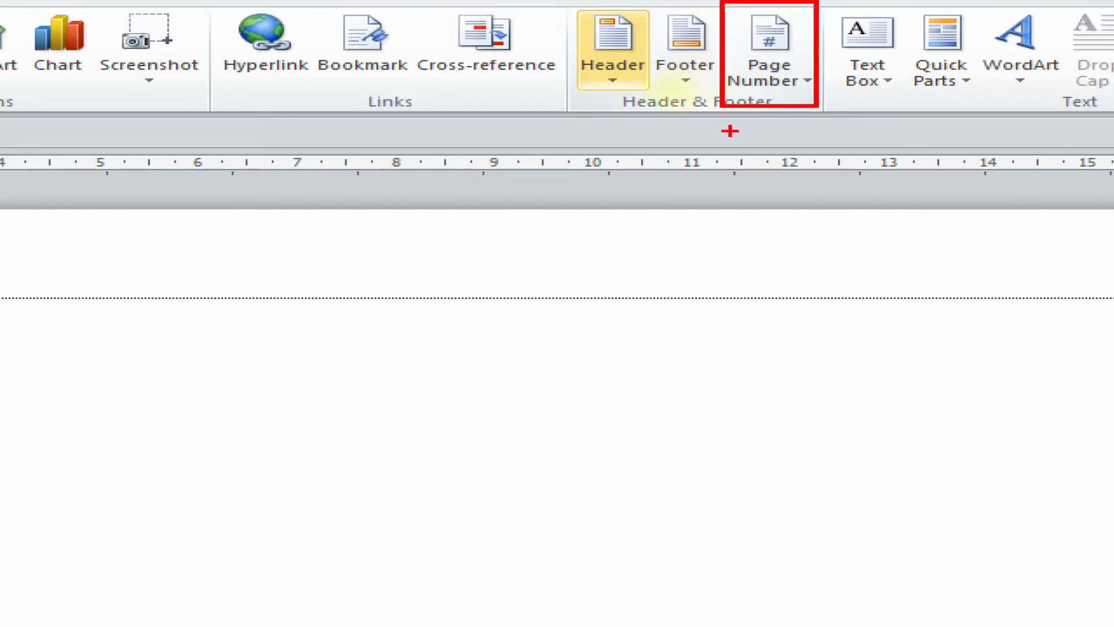
key("e")
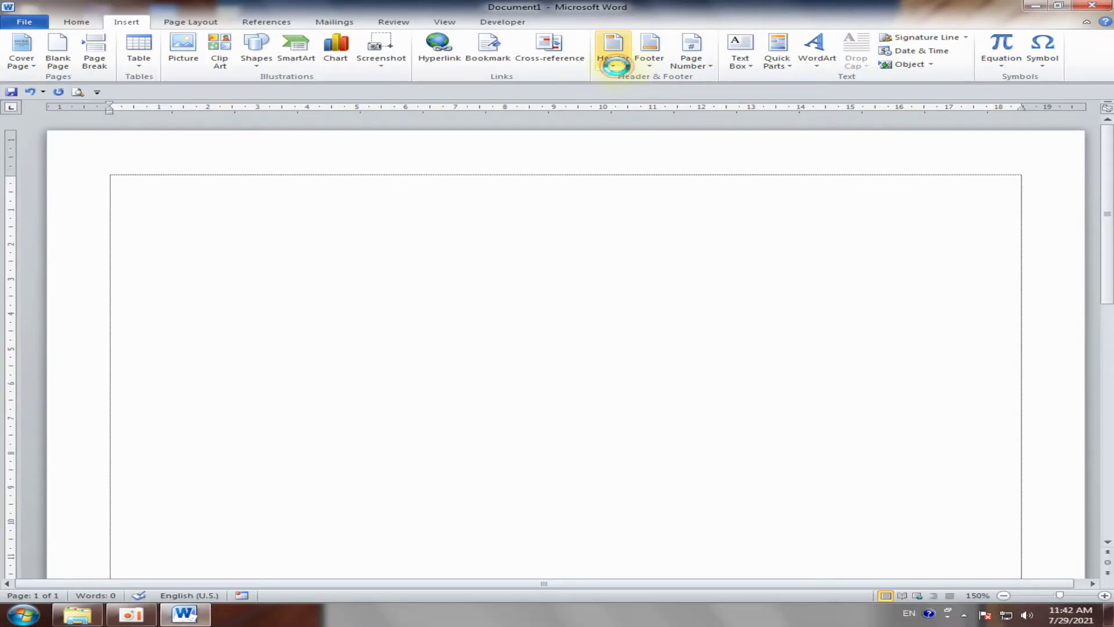
- Insert the Alphabet header design and select its [Type the document title] placeholder
left_click(614, 61)
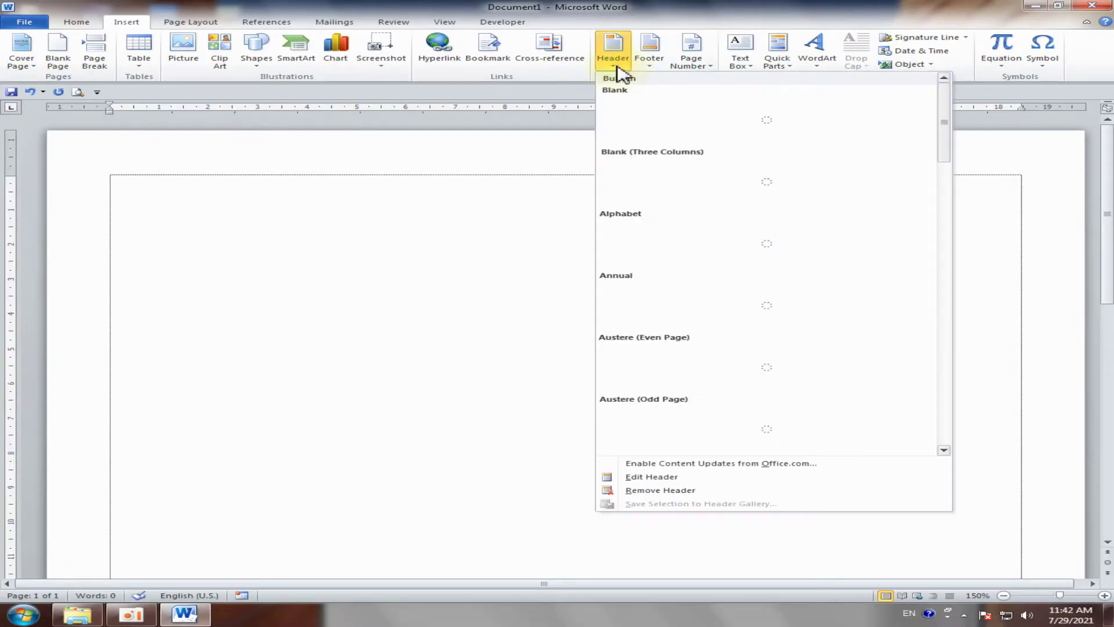
mouse_move(945, 124)
left_mouse_down()
mouse_move(943, 418)
mouse_move(927, 112)
left_mouse_up()
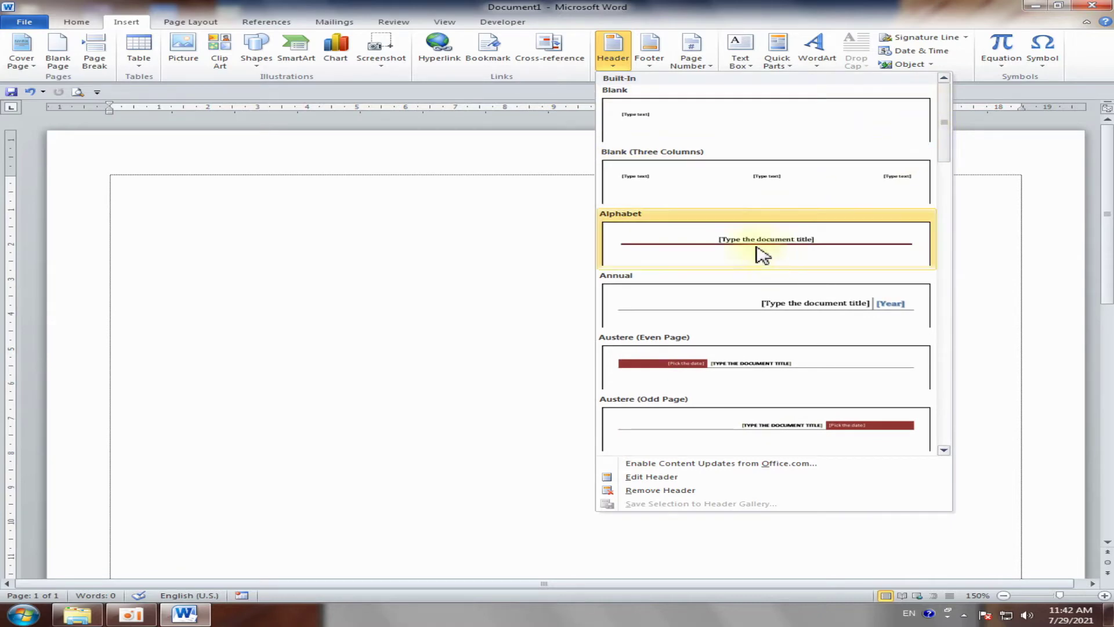
left_click(777, 250)
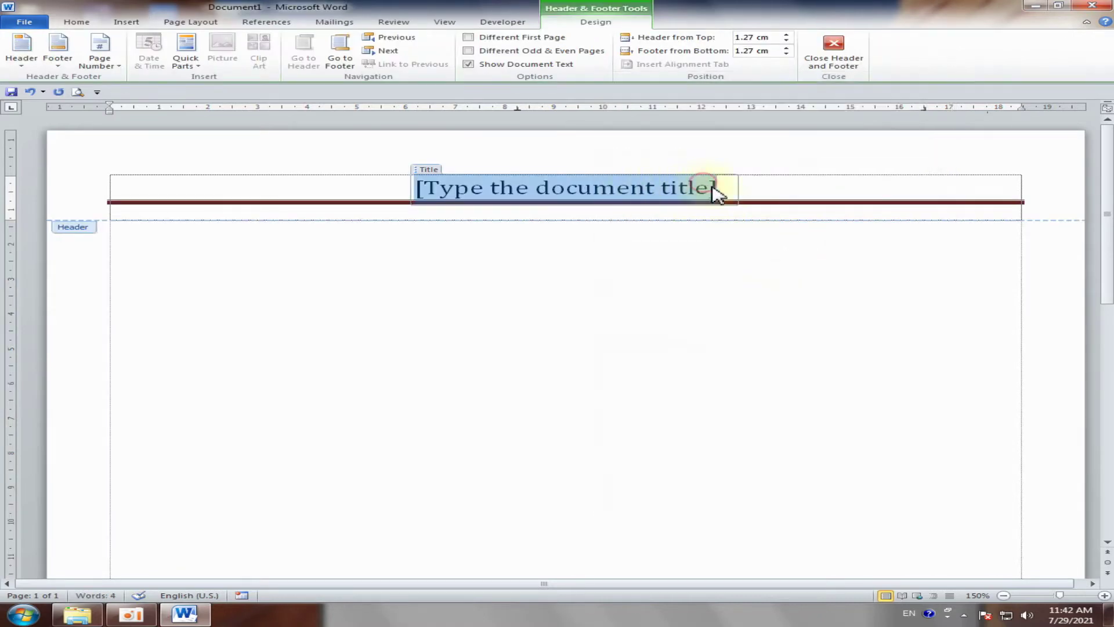
left_click(711, 186)
- Clear the title placeholder and type 'Team Network of', correcting typos
key("BackSpace")
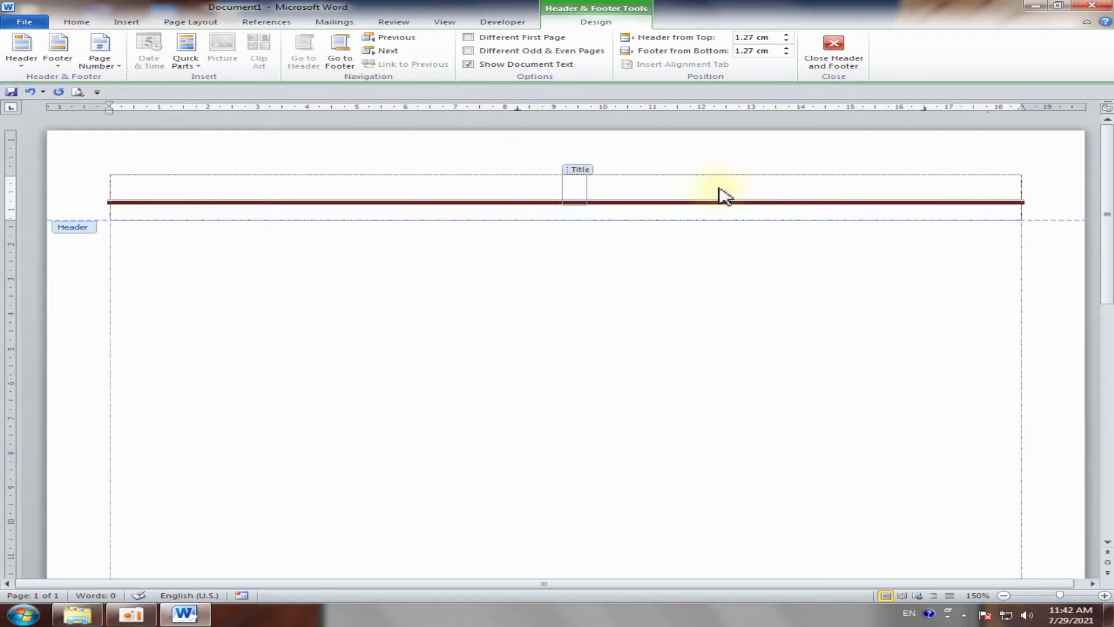
type("C")
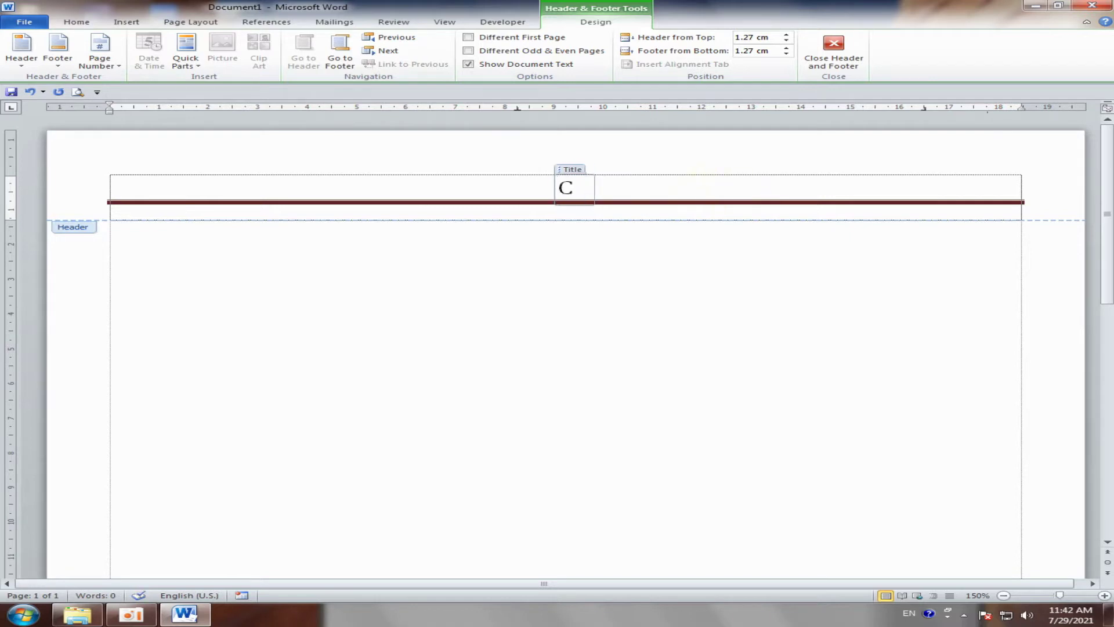
key("BackSpace")
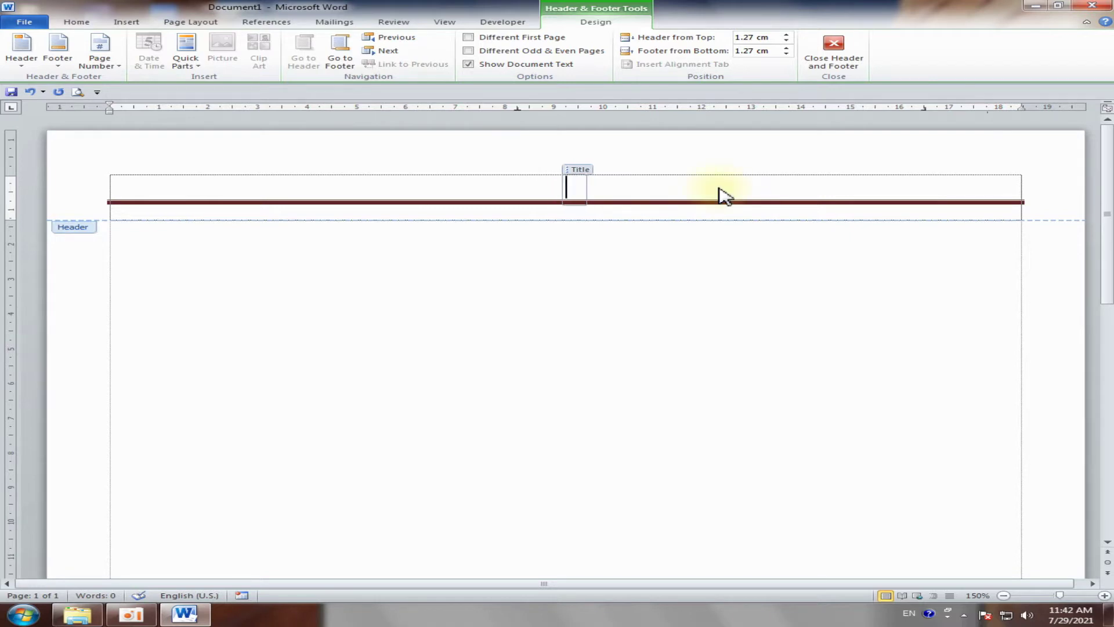
type("Ne")
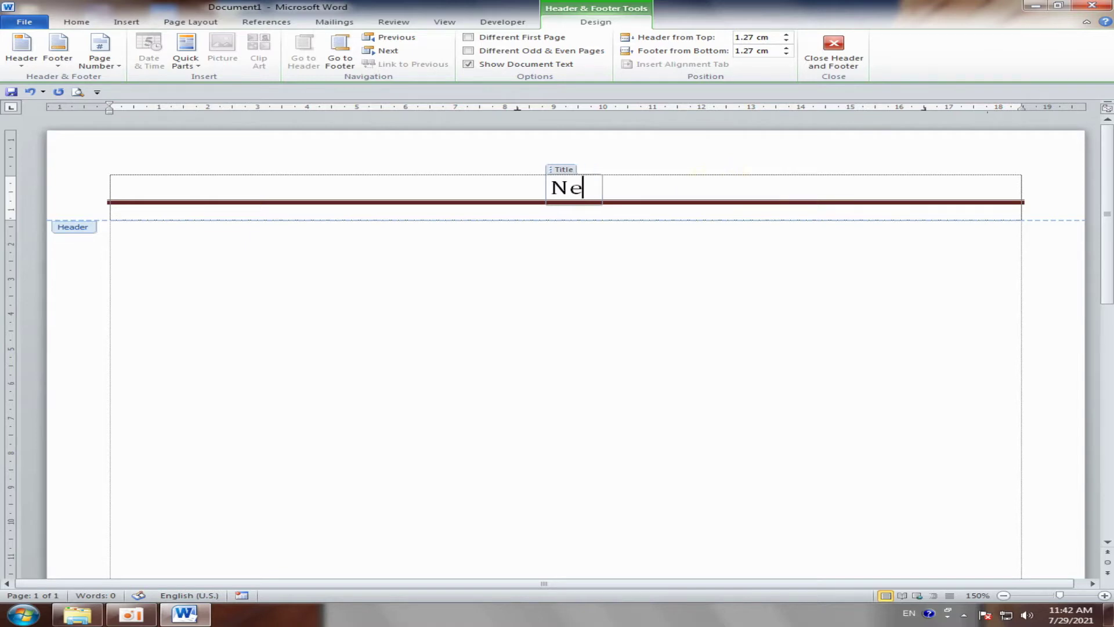
type("t")
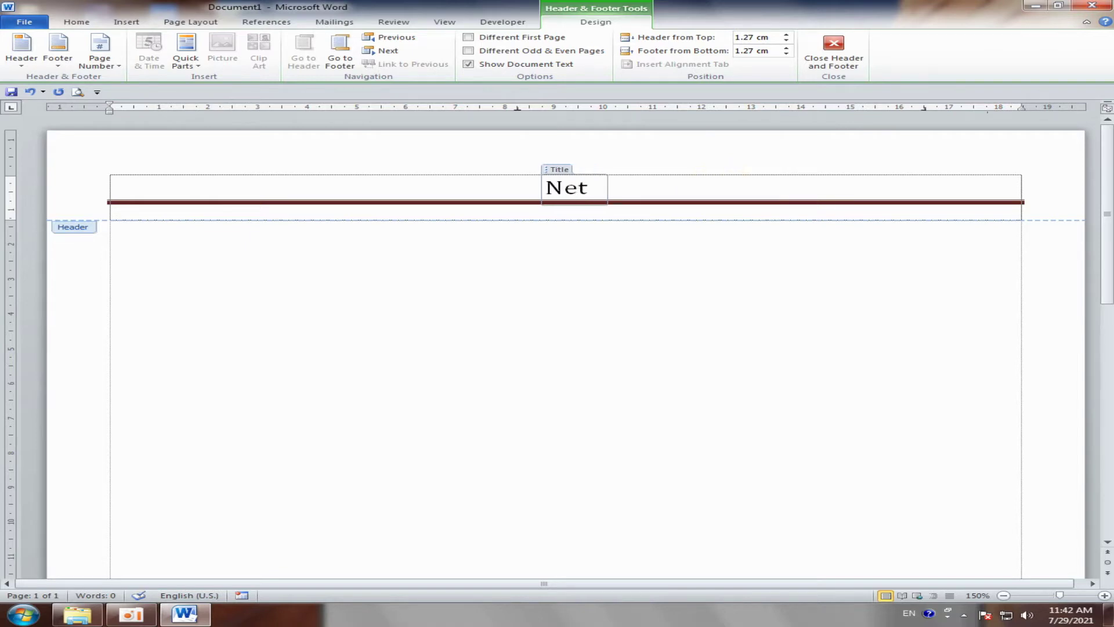
type("wo")
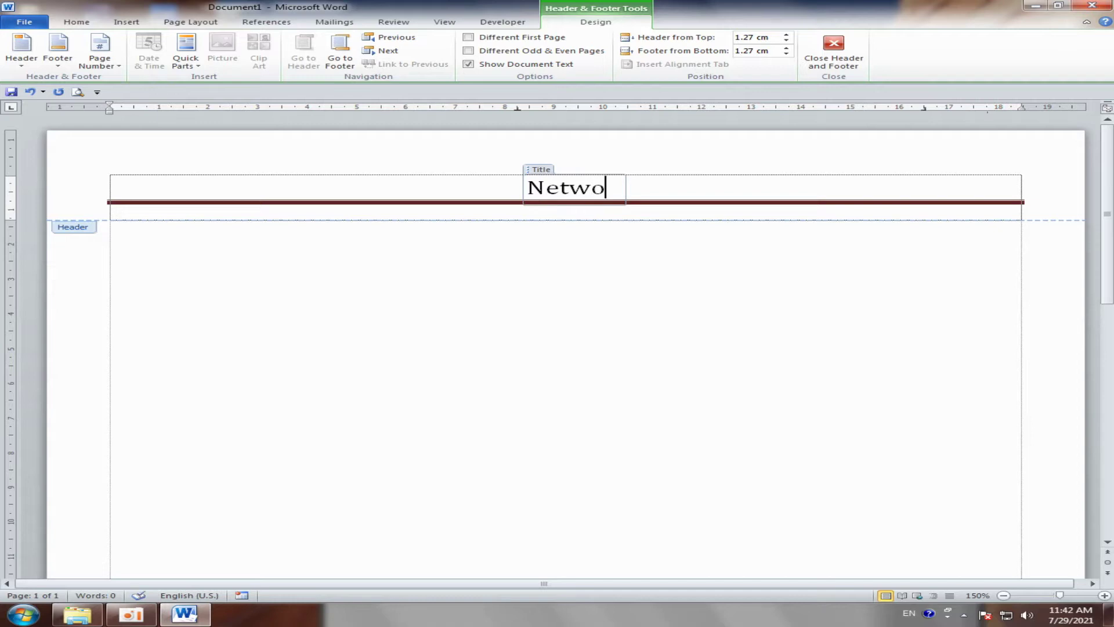
type("rkl")
key("BackSpace")
key("BackSpace")
key("BackSpace")
key("BackSpace")
key("BackSpace")
key("BackSpace")
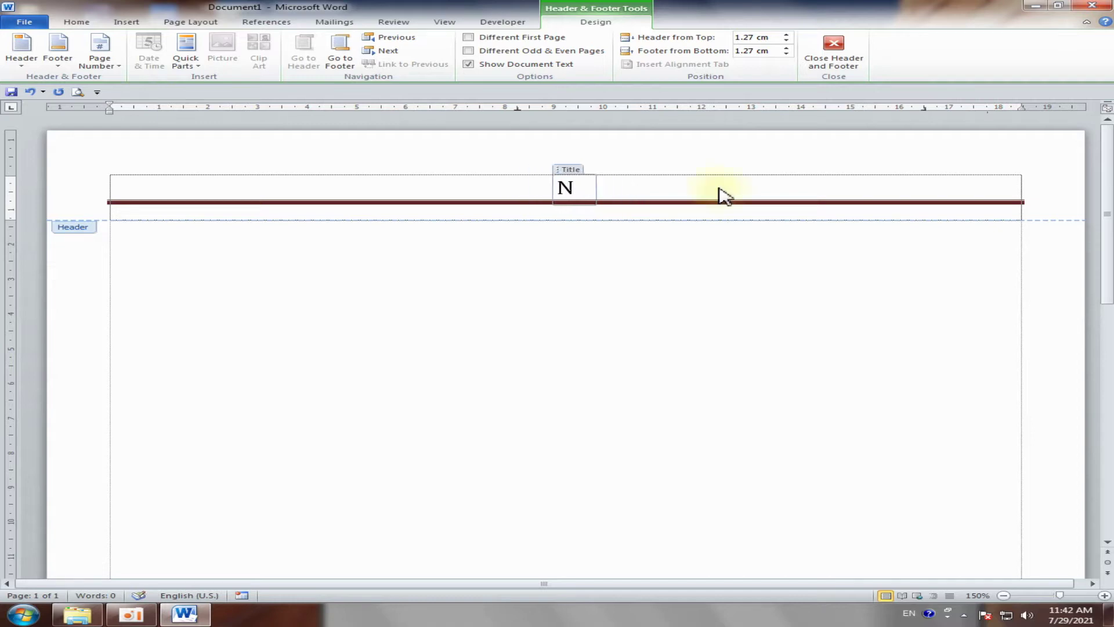
key("BackSpace")
type("Team")
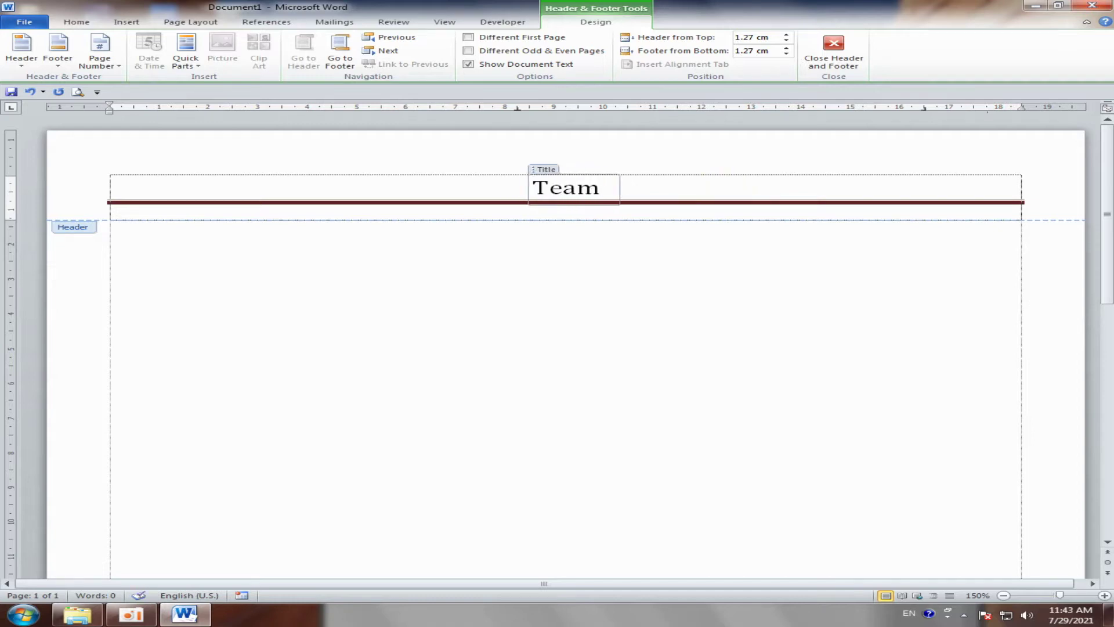
type(" Net")
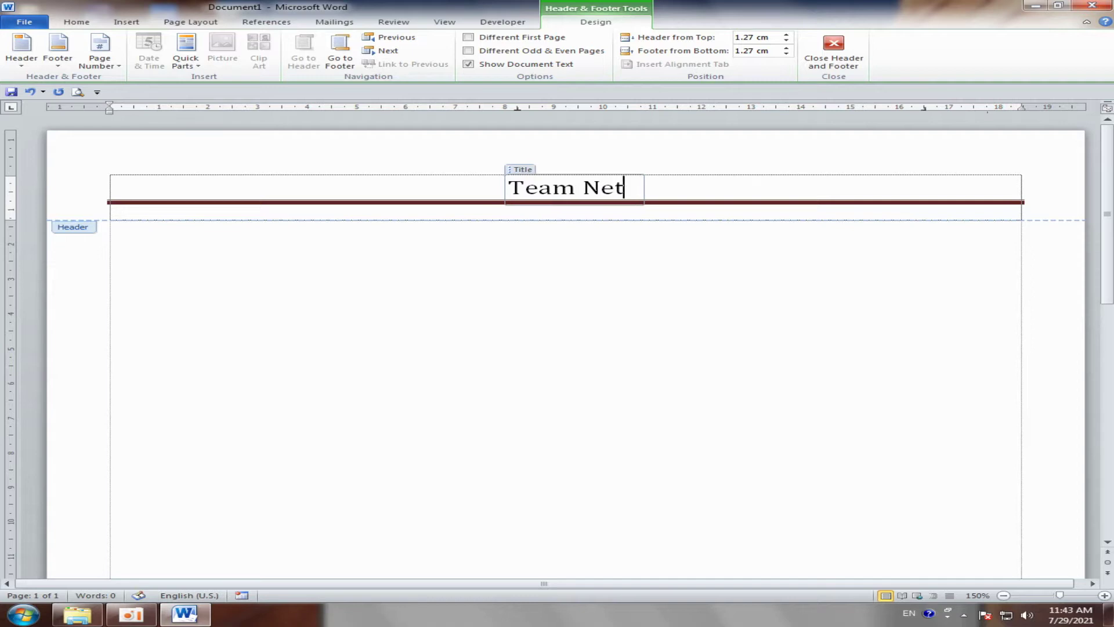
type("work ")
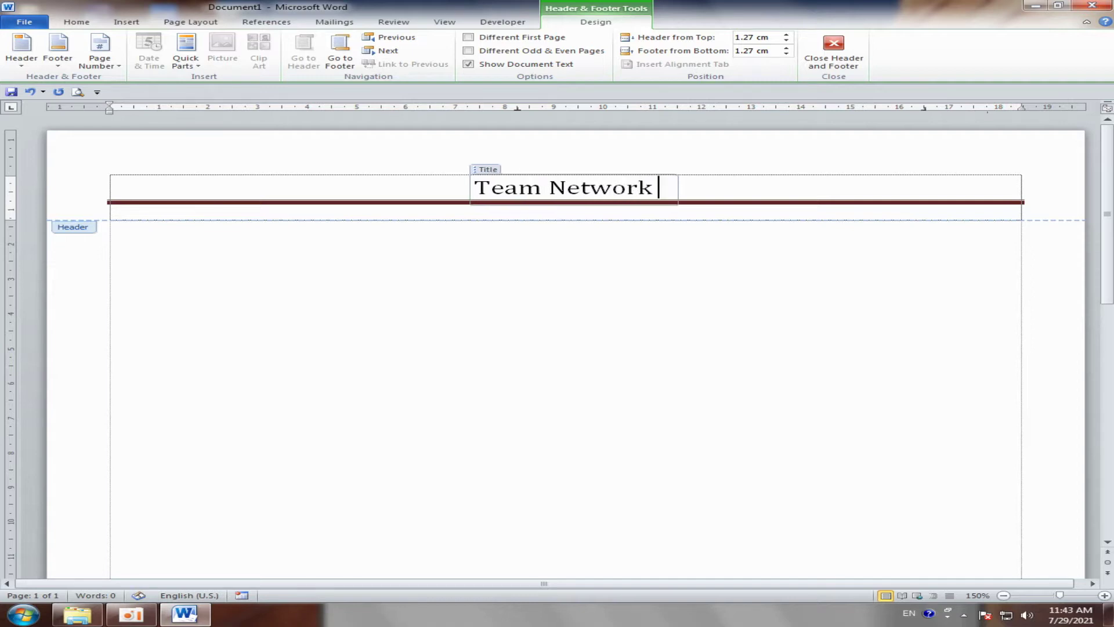
type("of")
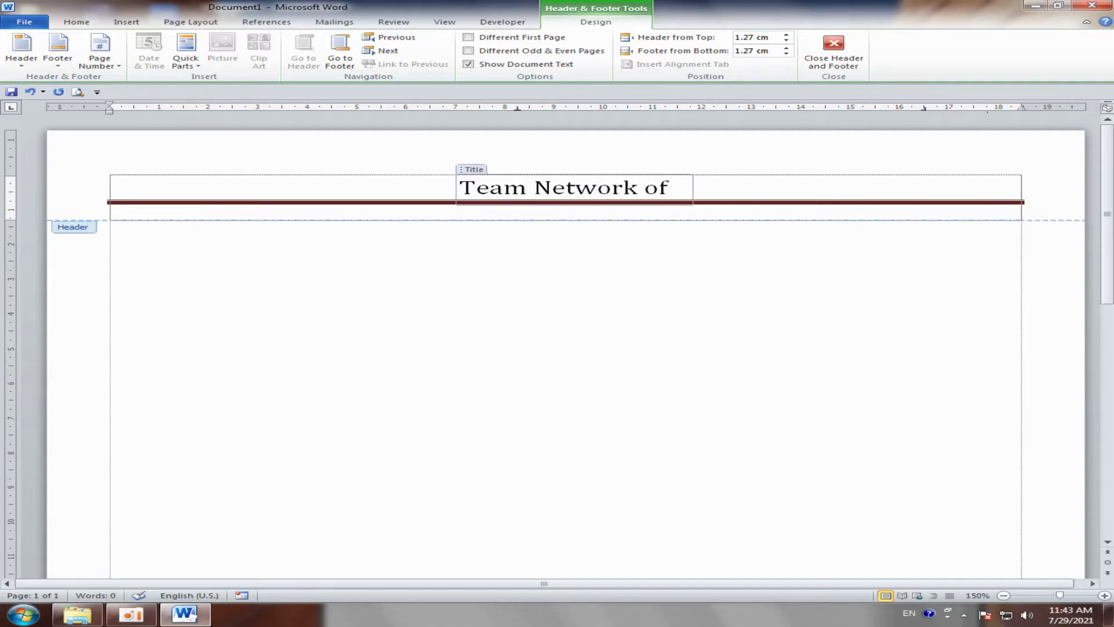
type(" kom")
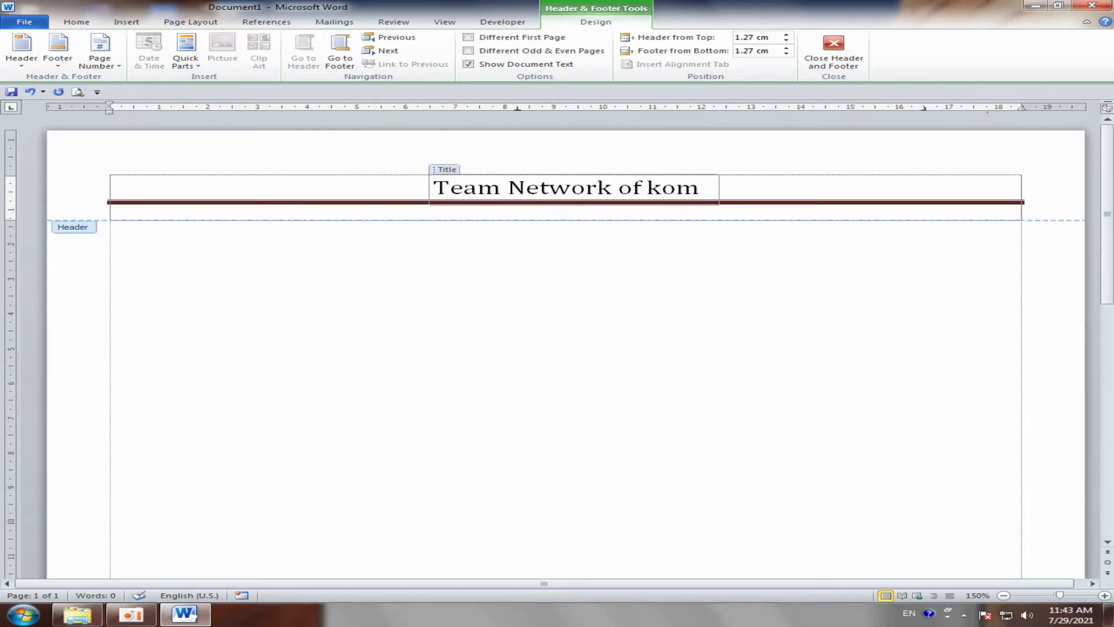
type(" s")
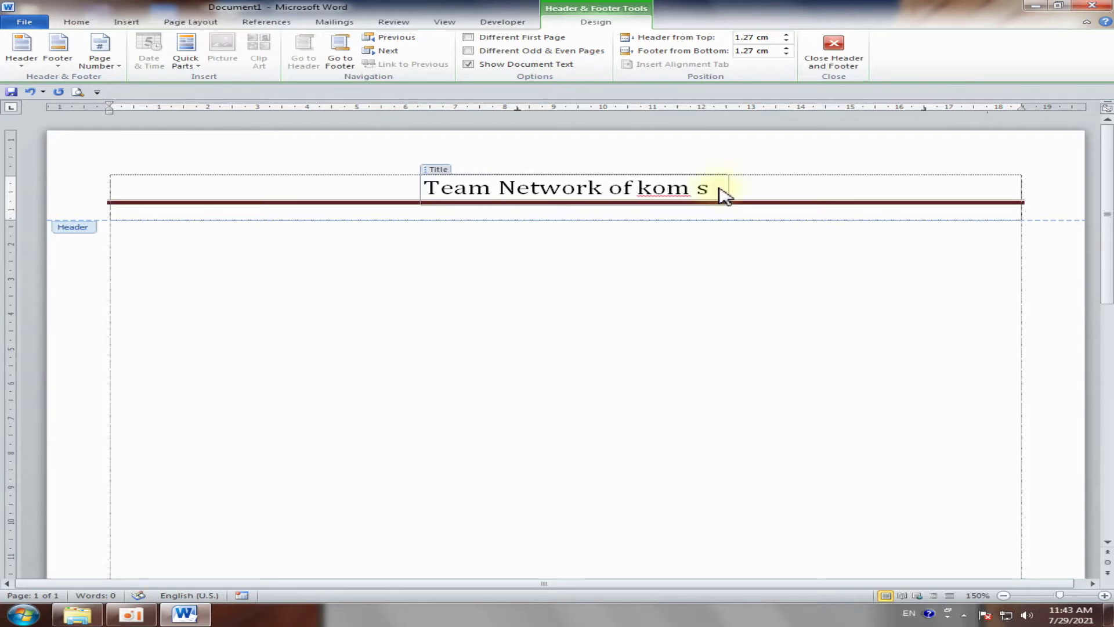
- Complete the title with 'YouTube channel' and the channel name, then select the whole title
key("BackSpace")
key("BackSpace")
key("BackSpace")
key("BackSpace")
key("BackSpace")
type("Yo")
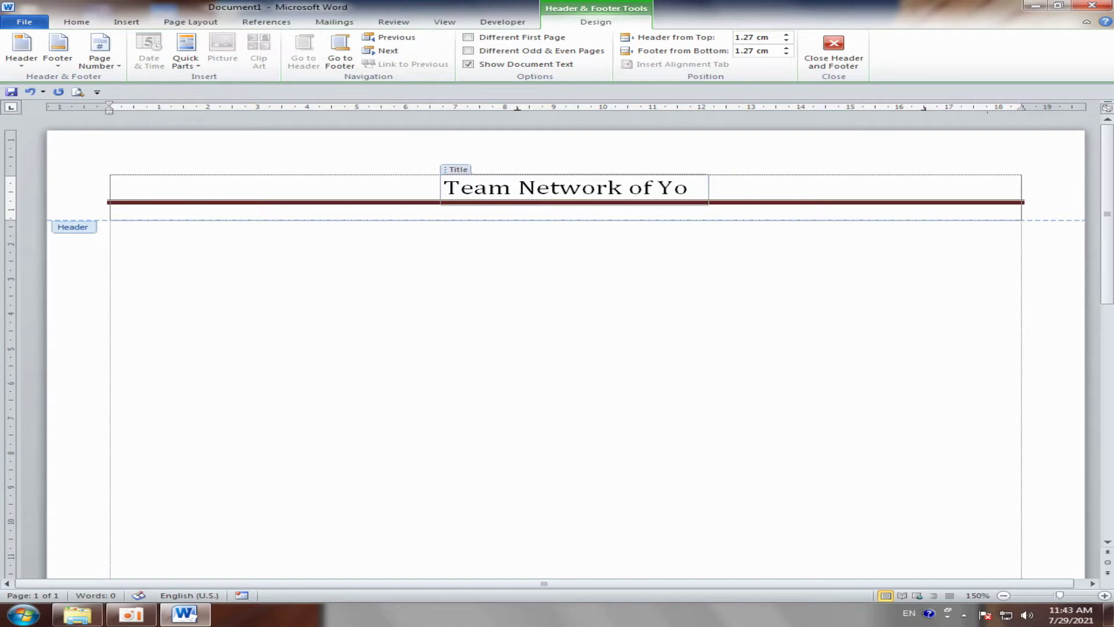
type("utube")
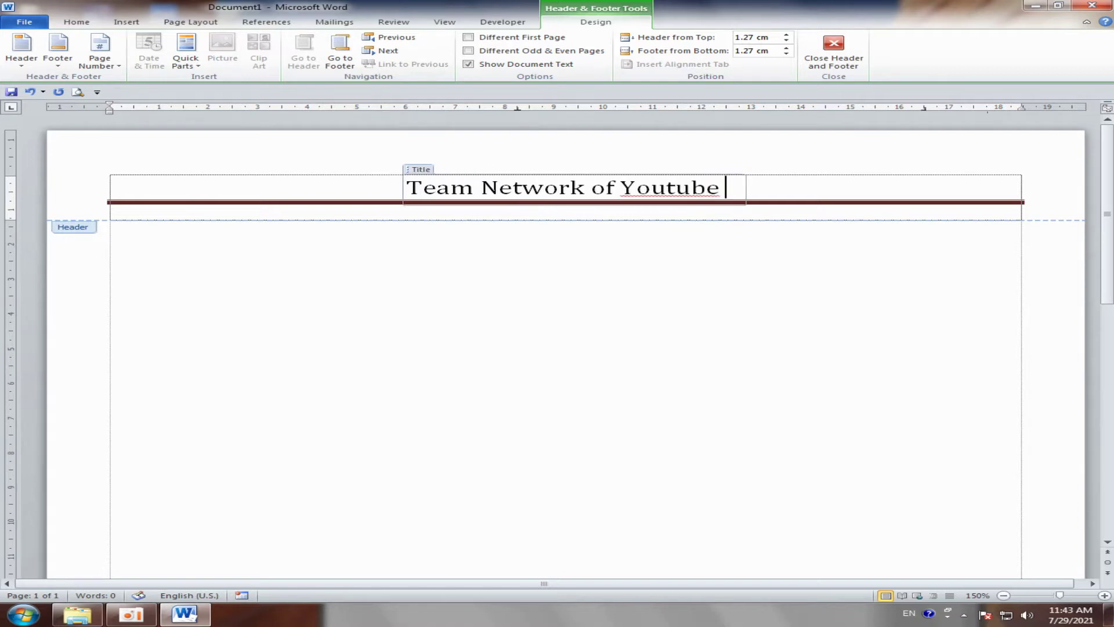
key("BackSpace")
key("BackSpace")
key("BackSpace")
key("BackSpace")
key("BackSpace")
type("u")
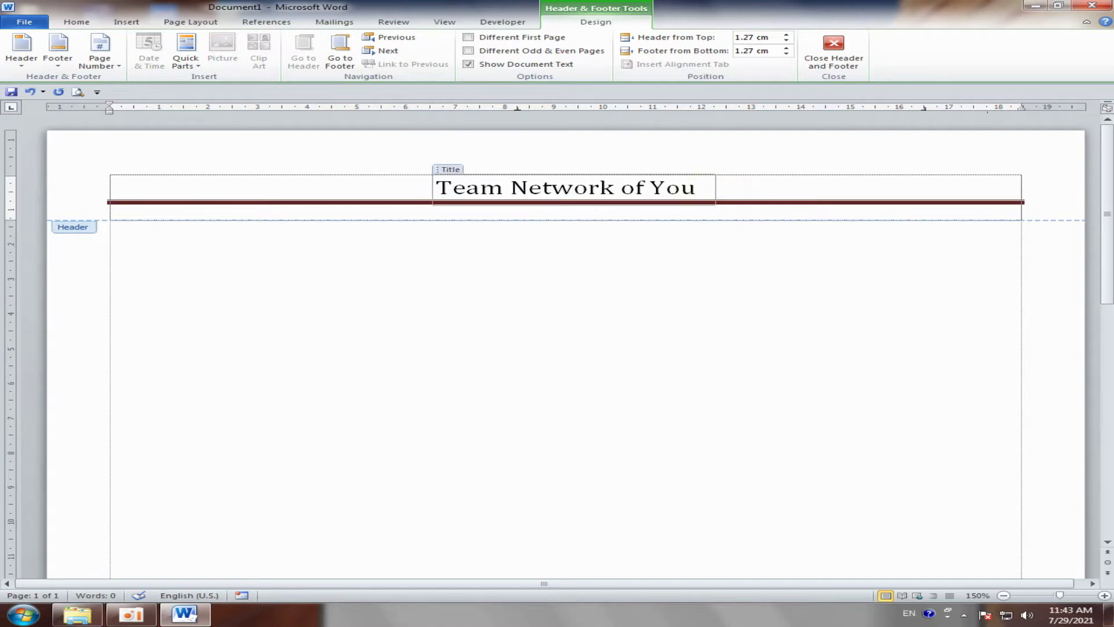
type("Tube")
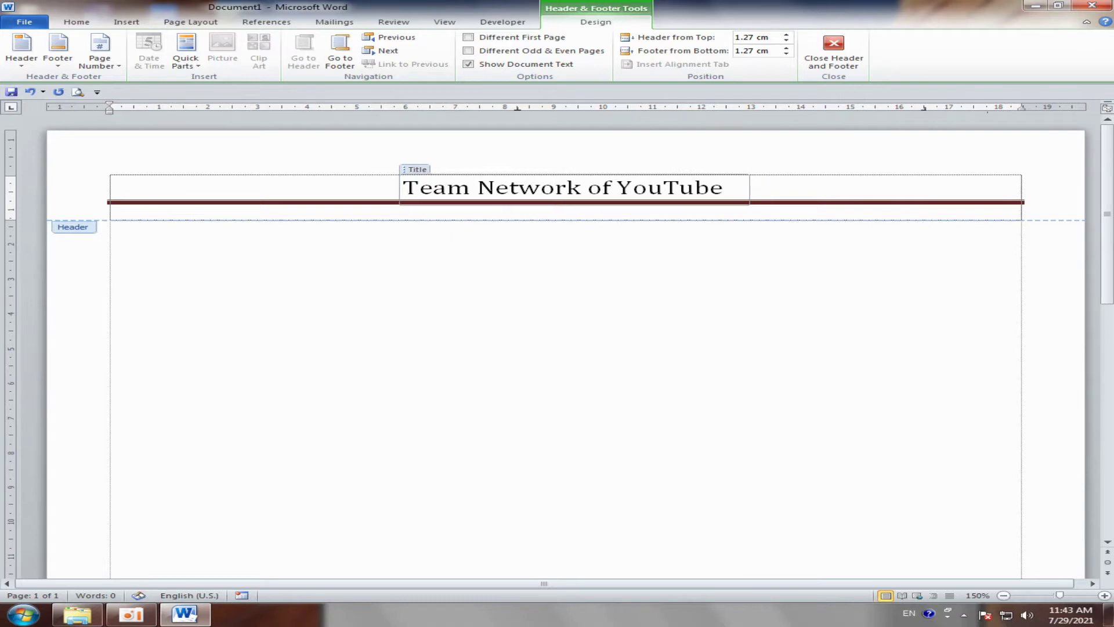
key("BackSpace")
type("c")
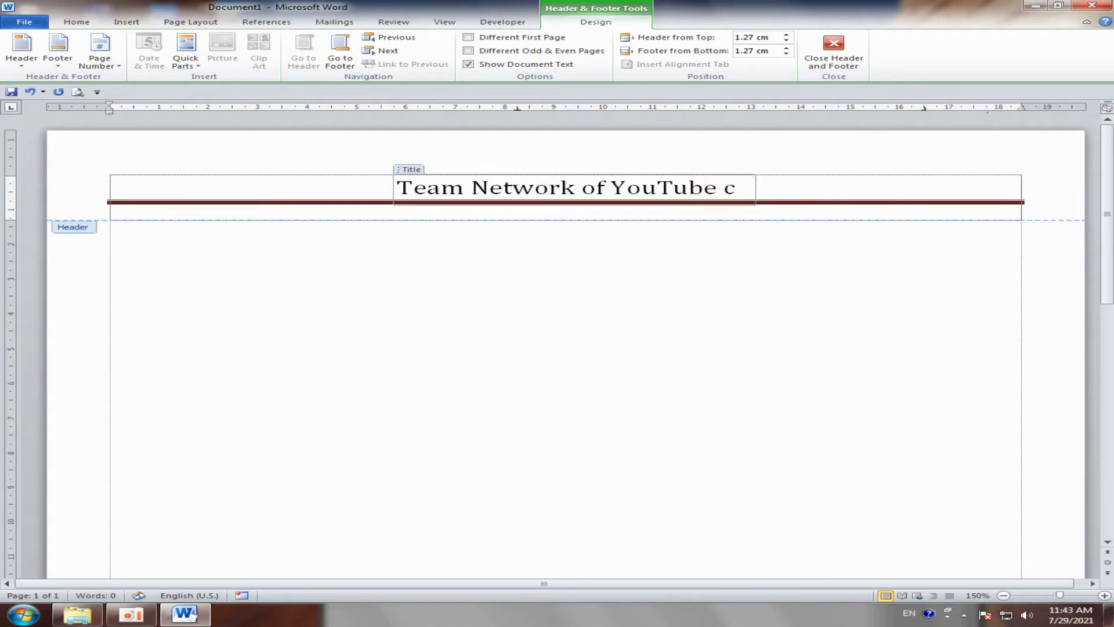
type("hannel ")
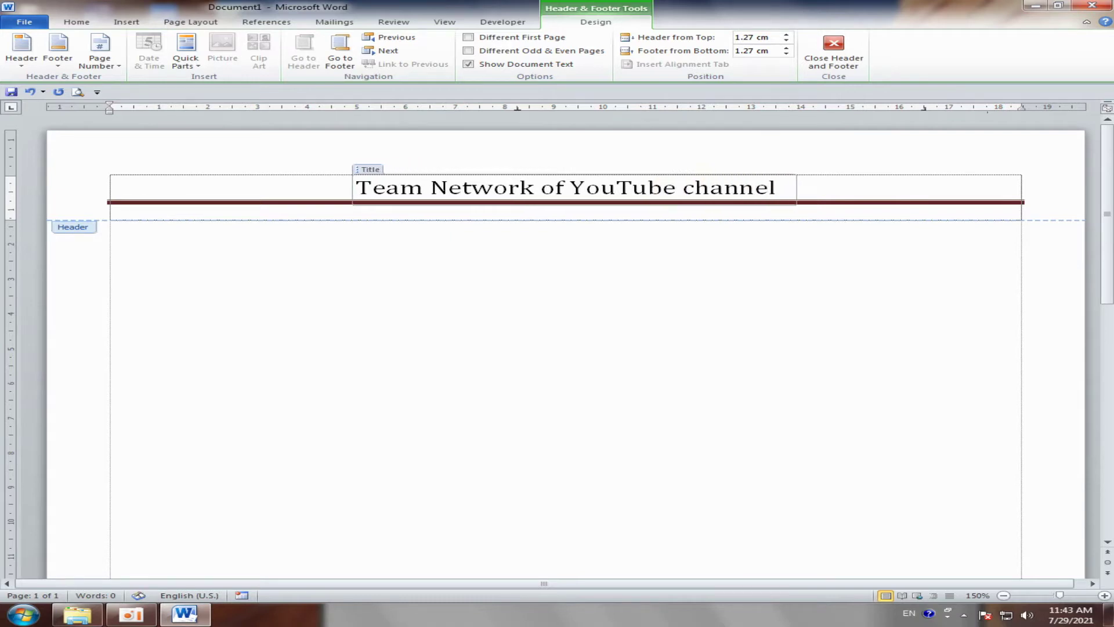
type("kom")
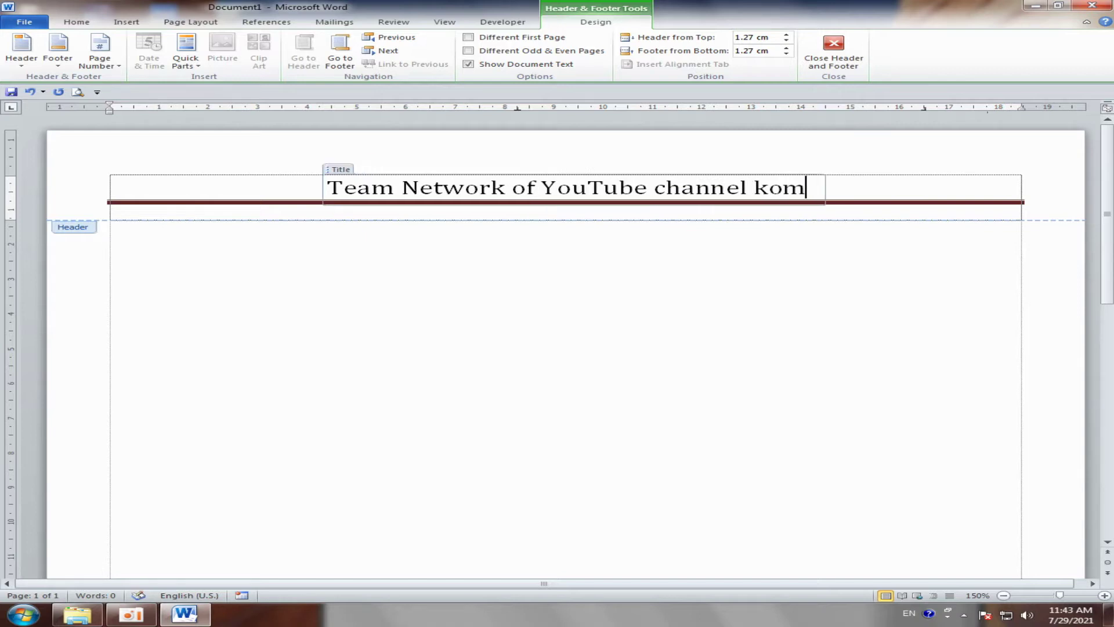
type(" s")
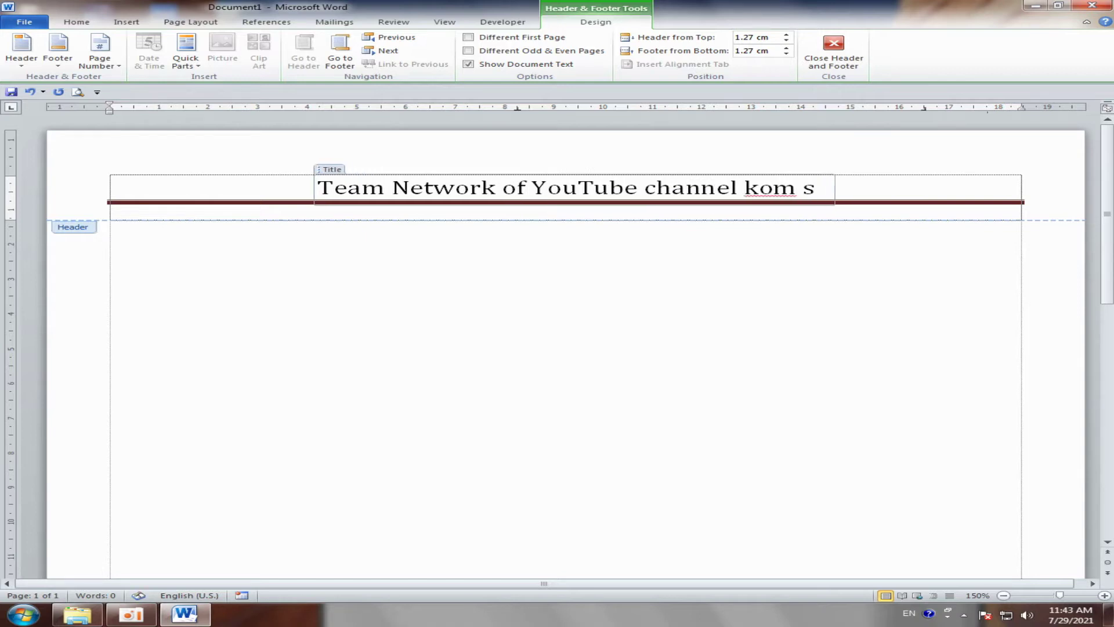
type("an99")
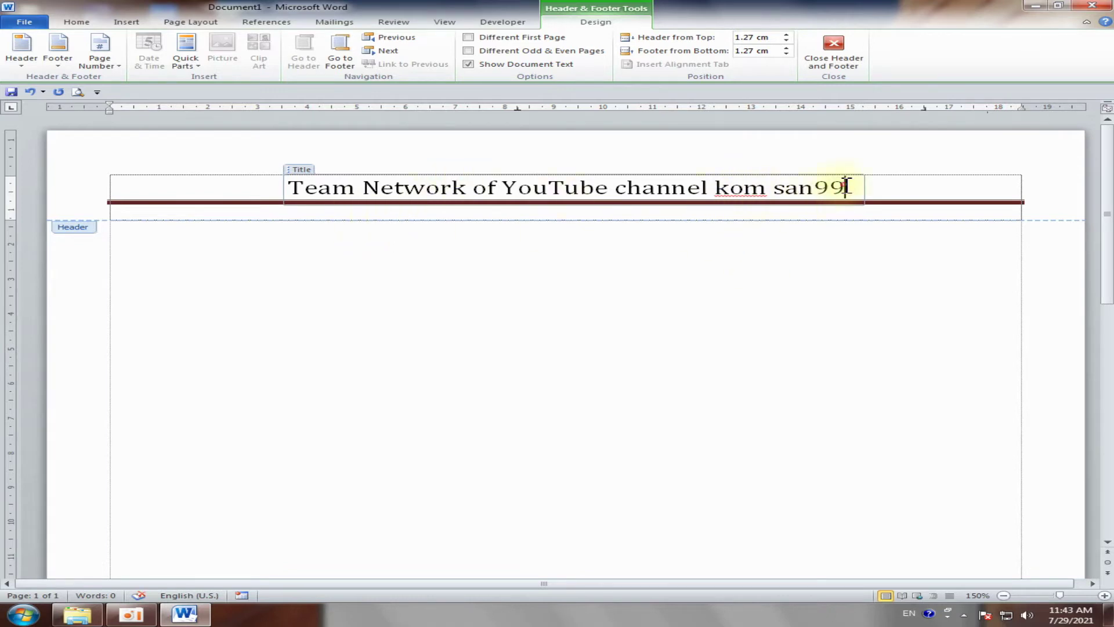
left_click_drag(845, 187, 290, 187)
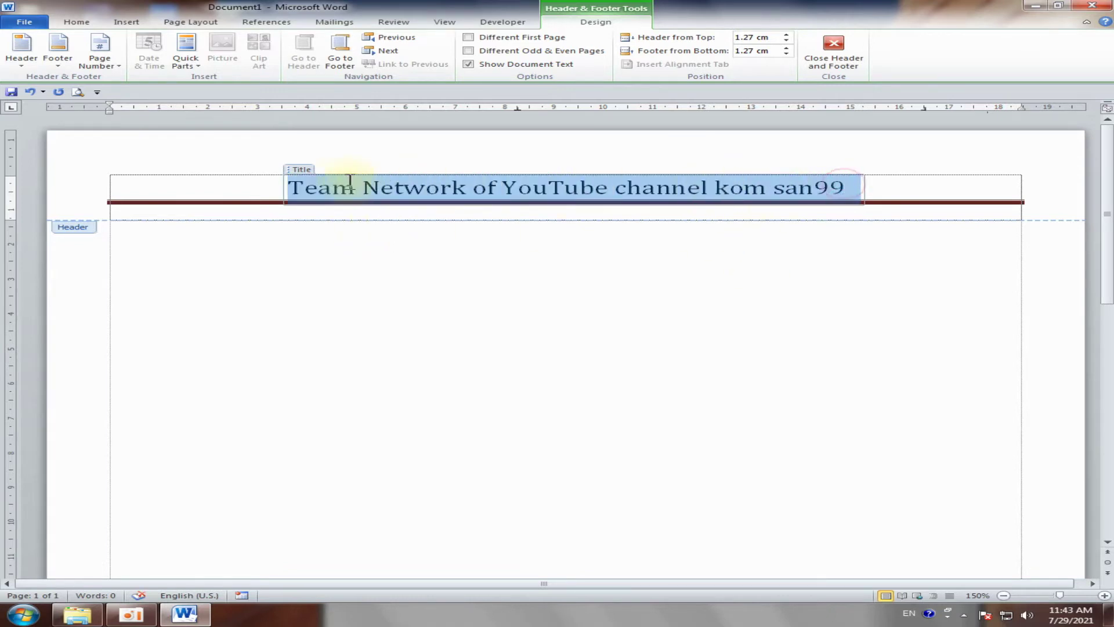
- Apply Times New Roman and italic to the header title
left_click(76, 23)
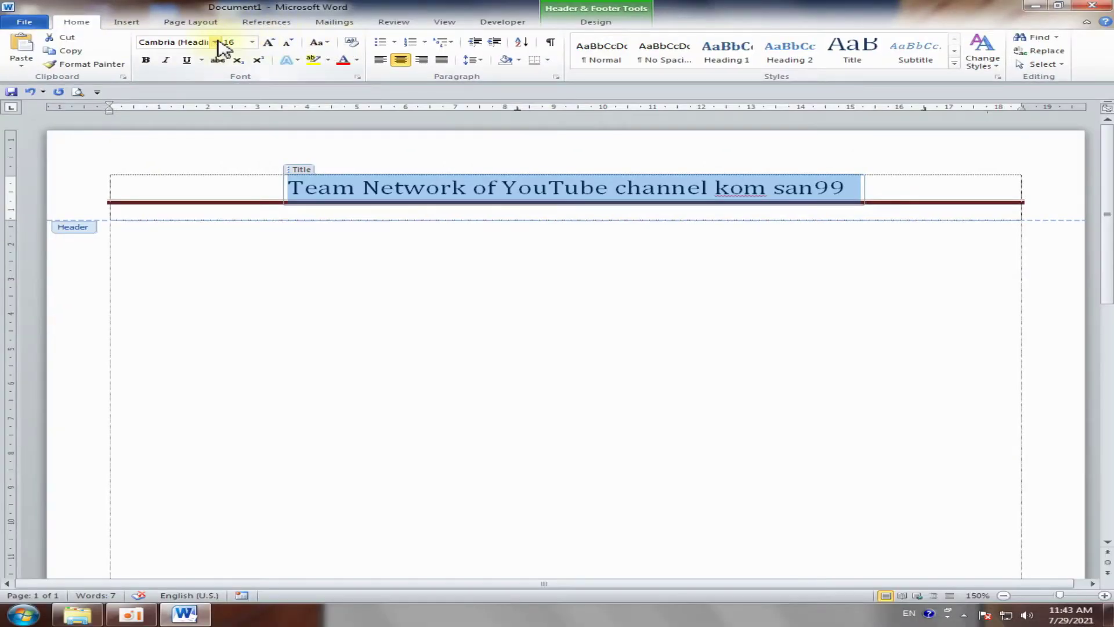
left_click(216, 42)
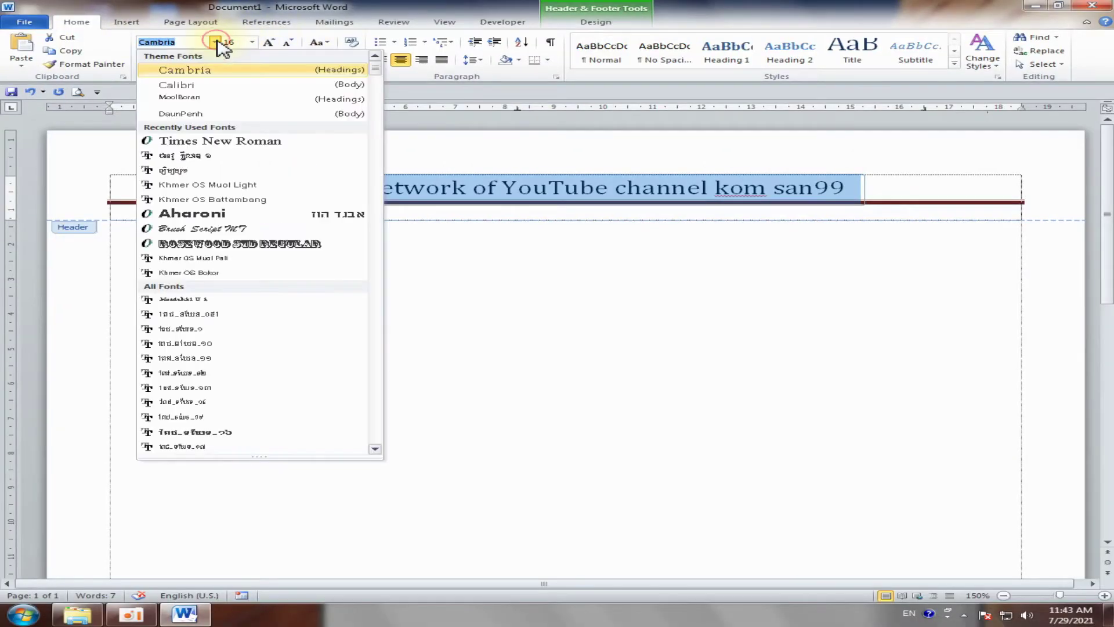
left_click(244, 141)
left_click(165, 61)
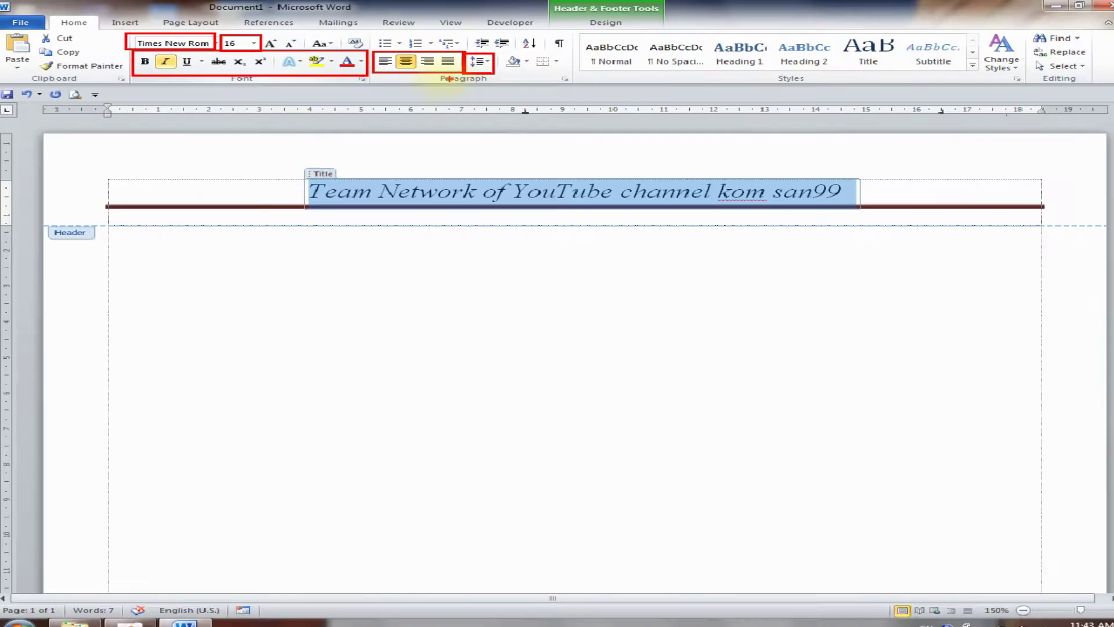
- Set the header title to Times New Roman 12 pt in dark blue, keeping italic, and deselect it
left_click(215, 42)
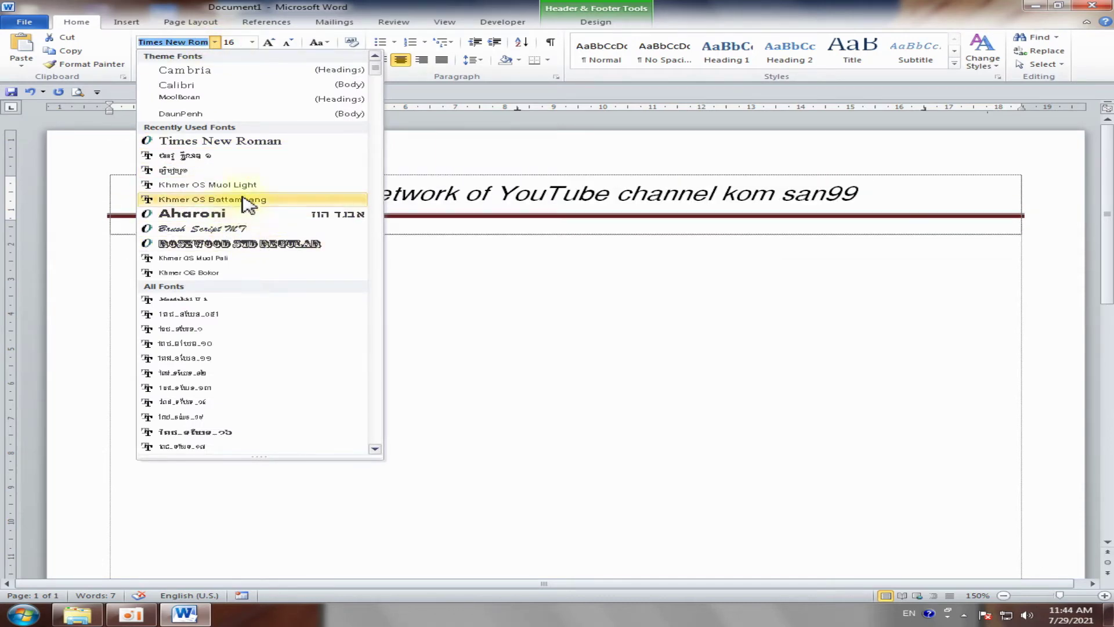
left_click(260, 141)
left_click(251, 42)
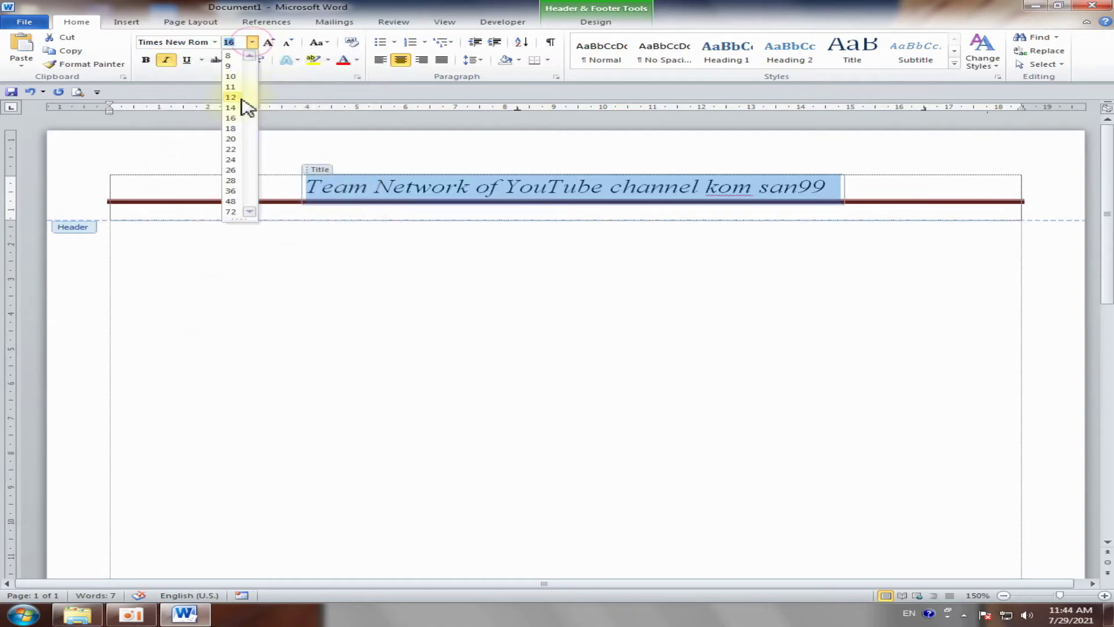
left_click(232, 97)
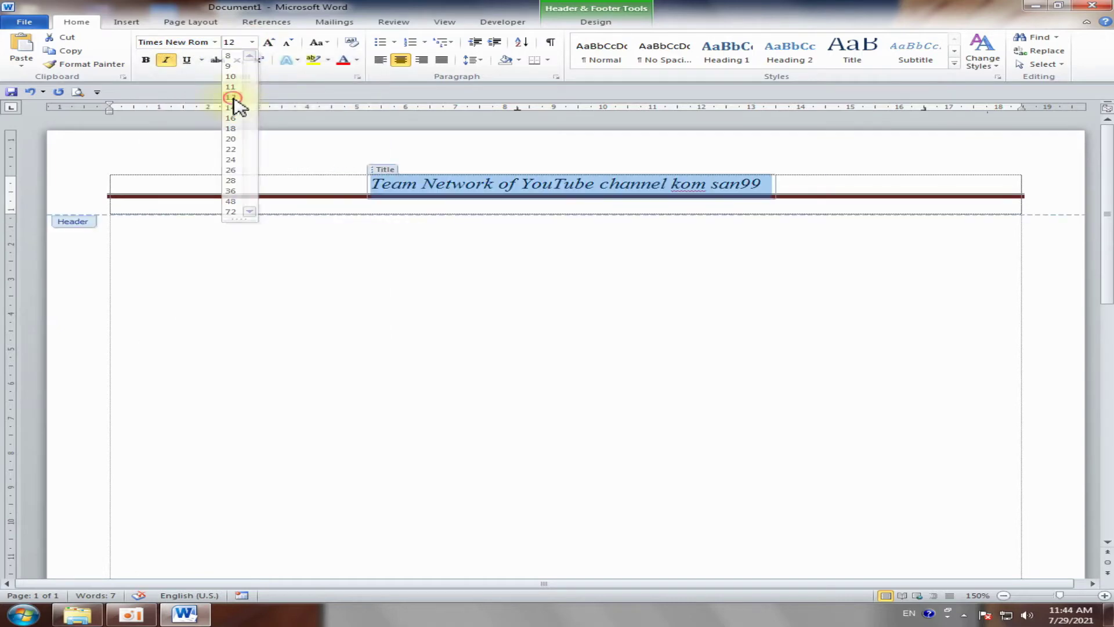
left_click(357, 59)
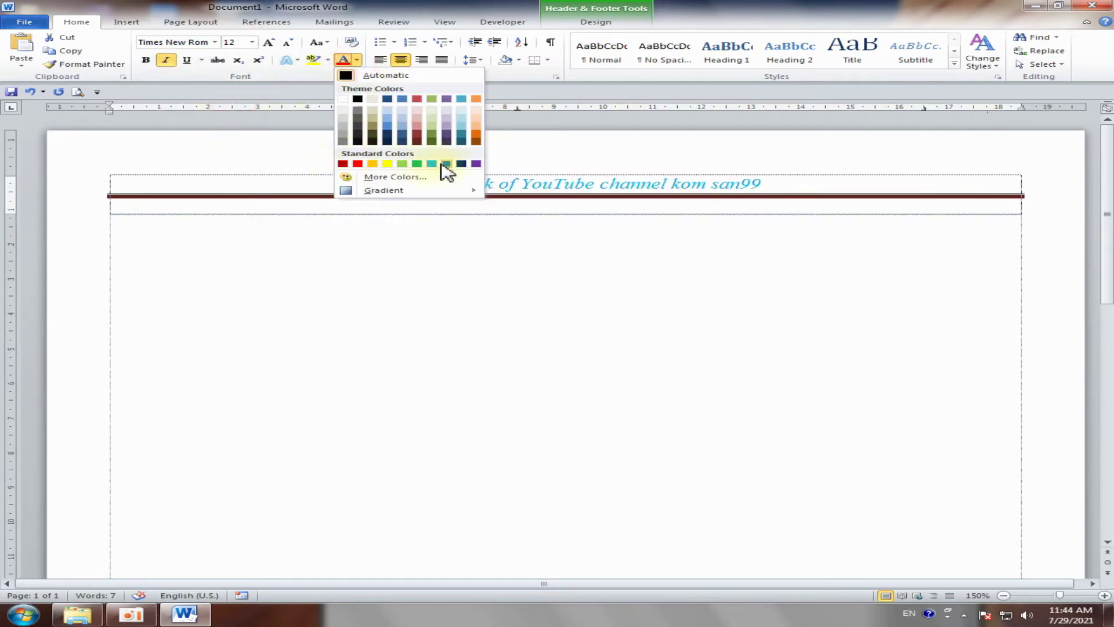
left_click(461, 164)
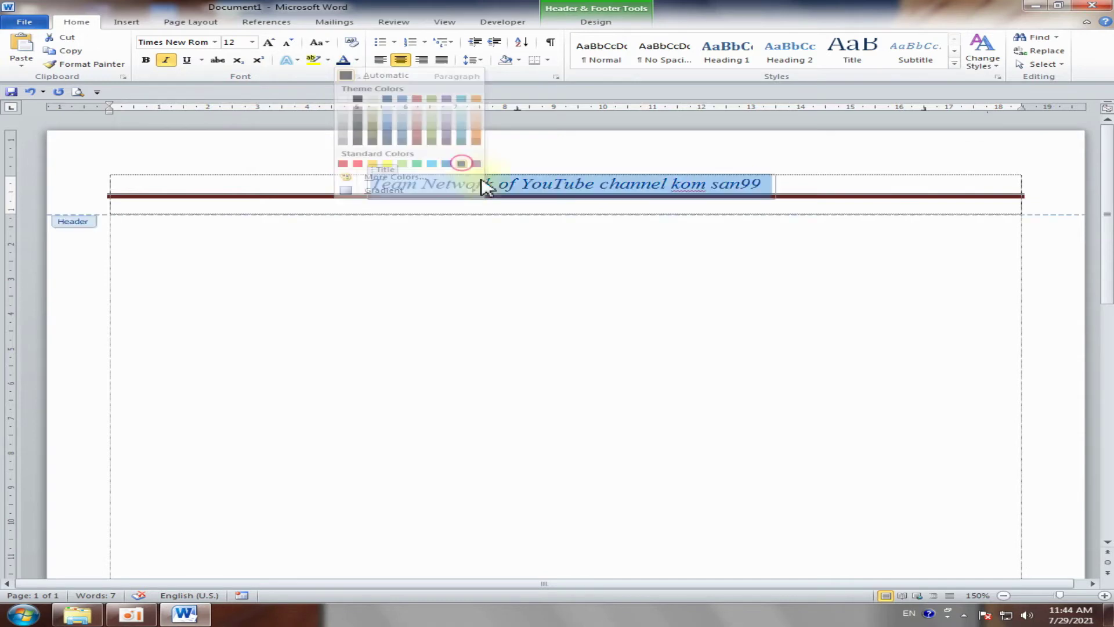
left_click(187, 60)
left_click(186, 60)
left_click(164, 62)
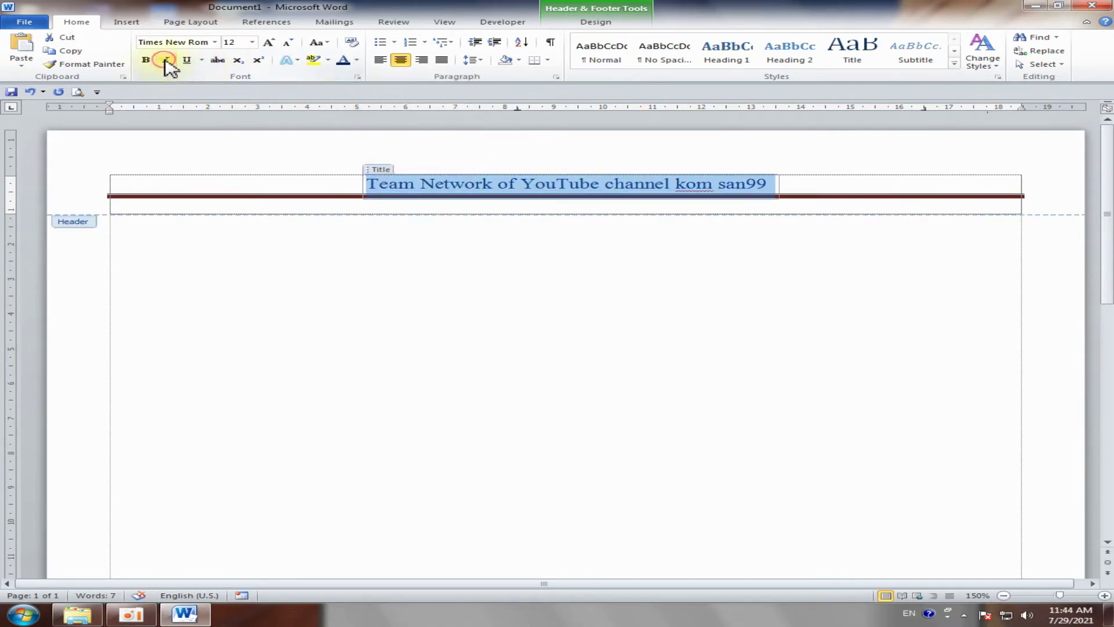
left_click(164, 62)
left_click(790, 181)
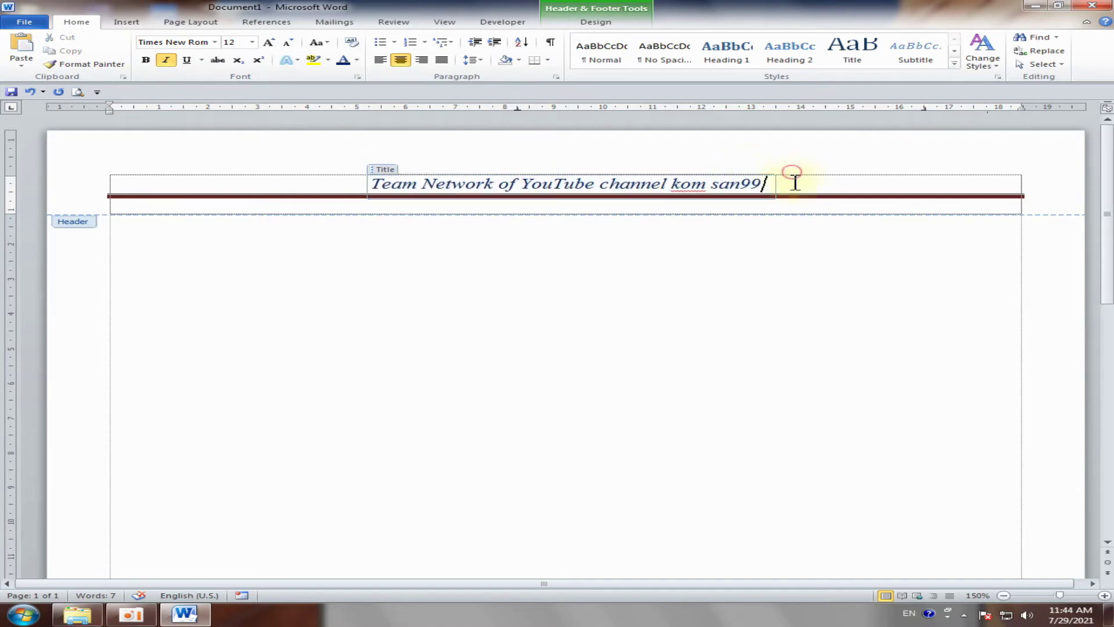
- Add the Alphabet footer to the page and select its [Type text] placeholder
left_click(597, 23)
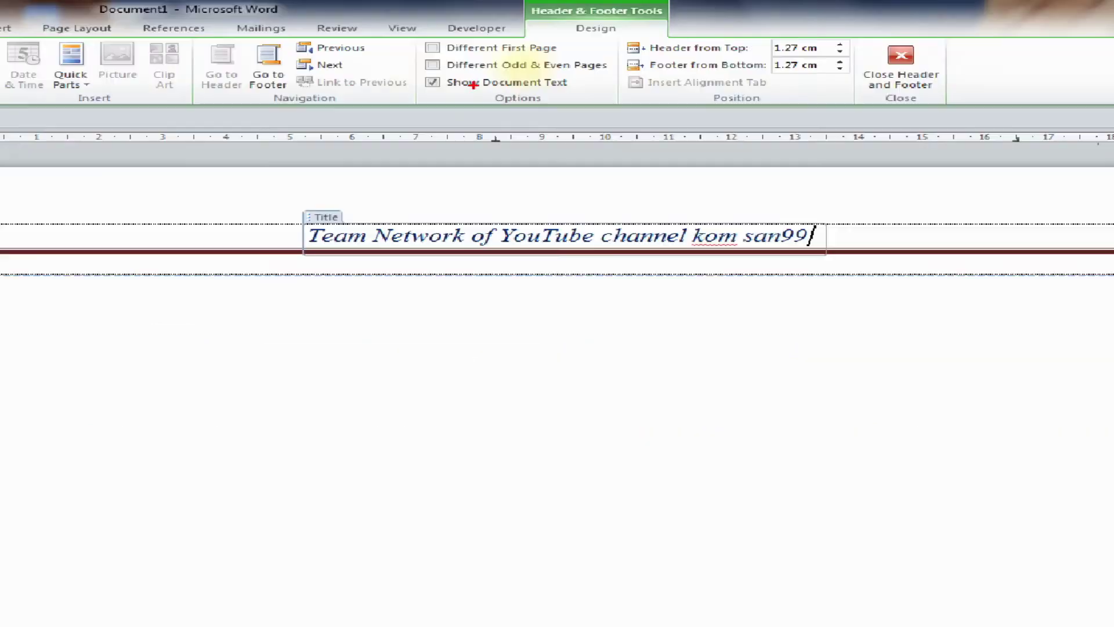
scroll(231, 355, "down", 5)
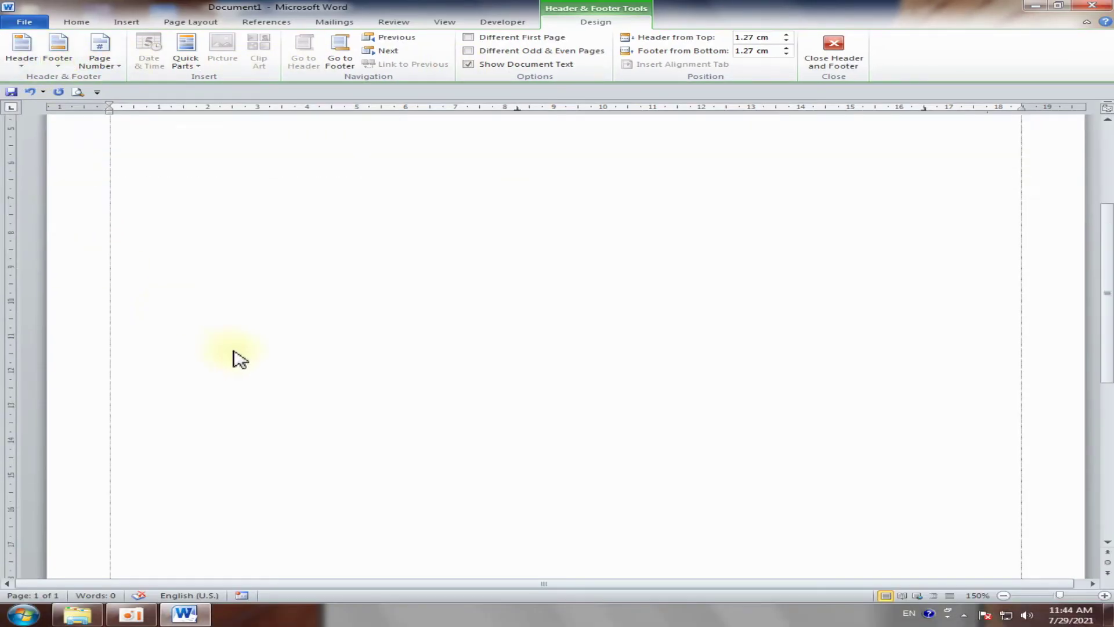
scroll(230, 462, "down", 5)
left_click(154, 508)
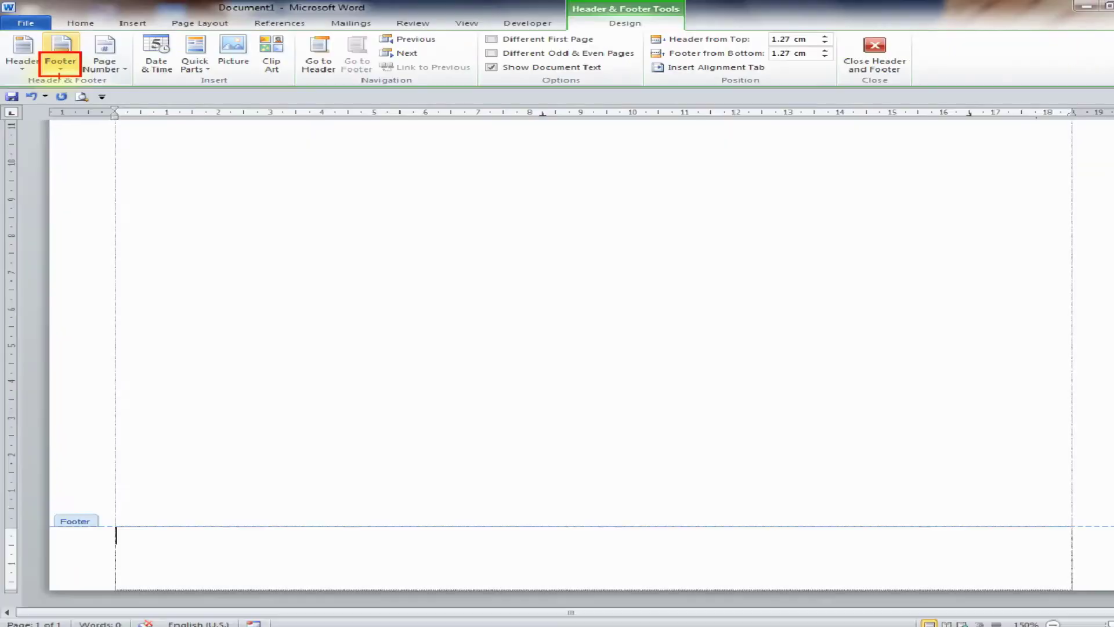
left_click(56, 64)
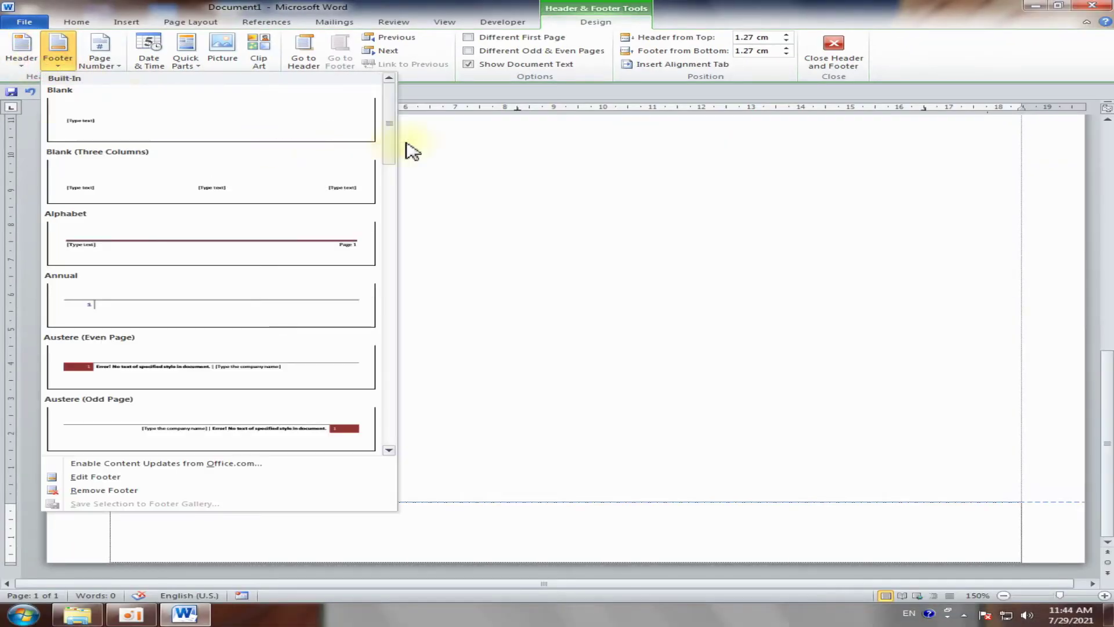
mouse_move(392, 141)
left_mouse_down()
mouse_move(385, 334)
mouse_move(384, 132)
left_mouse_up()
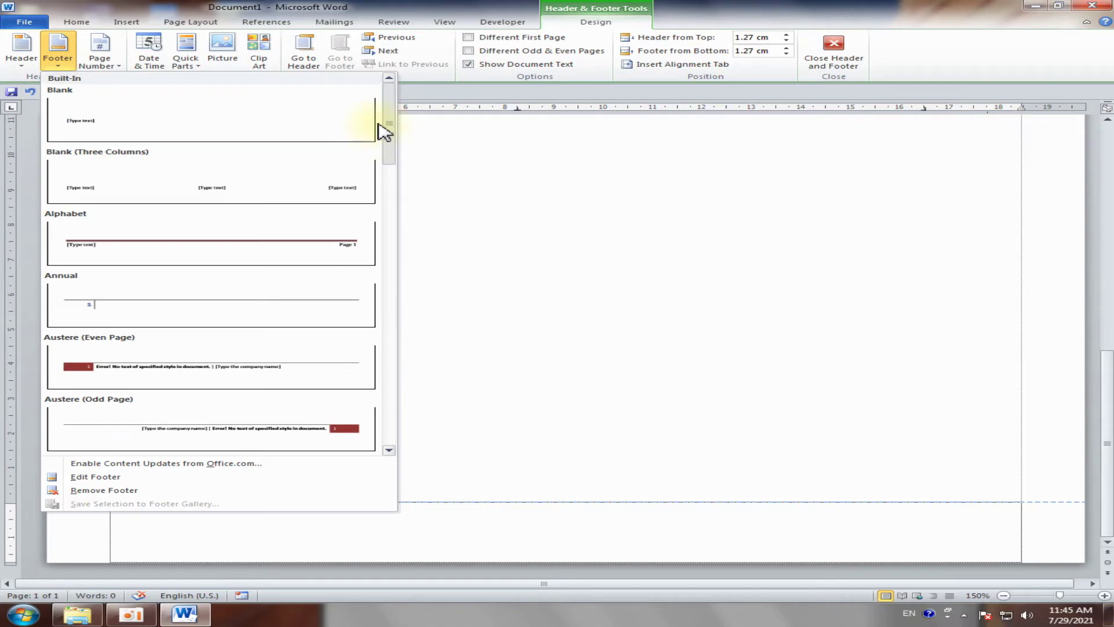
left_click(209, 248)
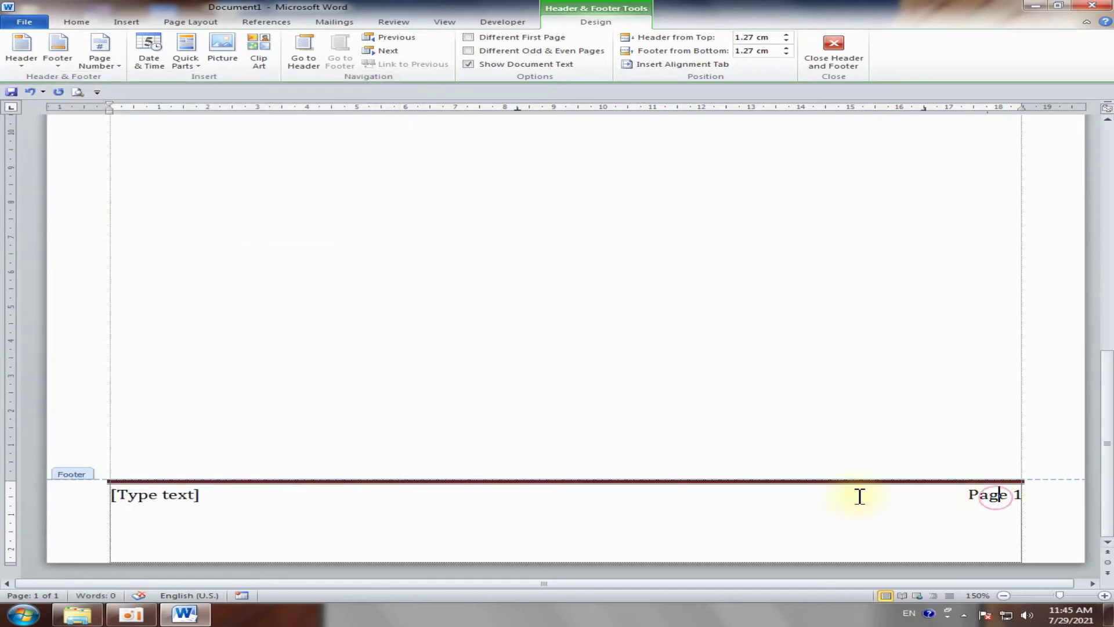
left_click(166, 499)
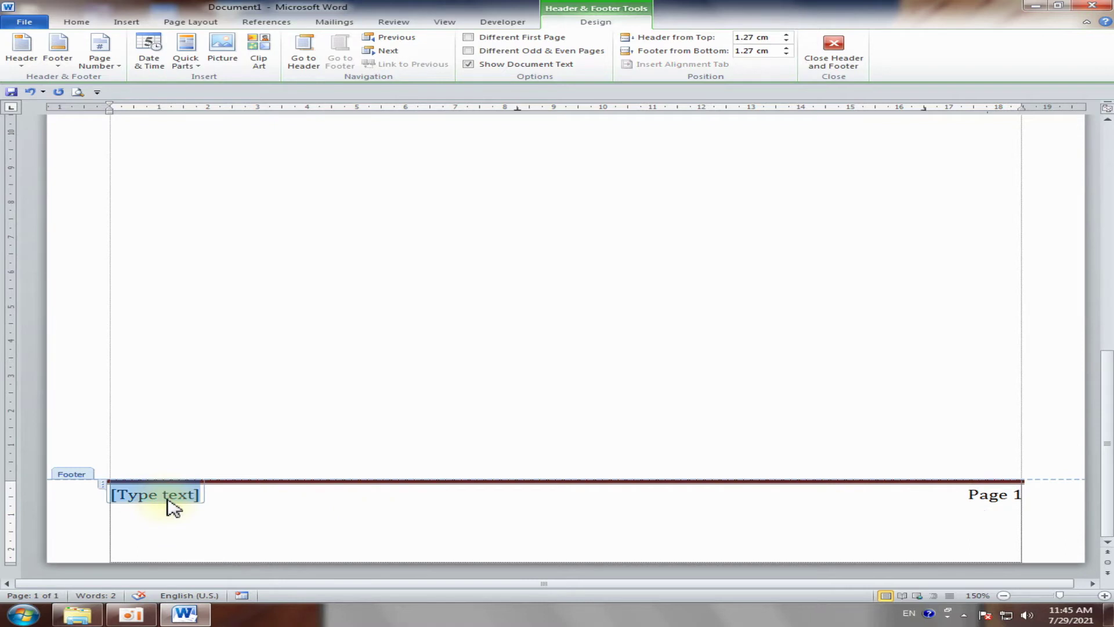
- Enter the footer credit line 'Training Computer Skill by' with the channel name, then start a new line
type("By")
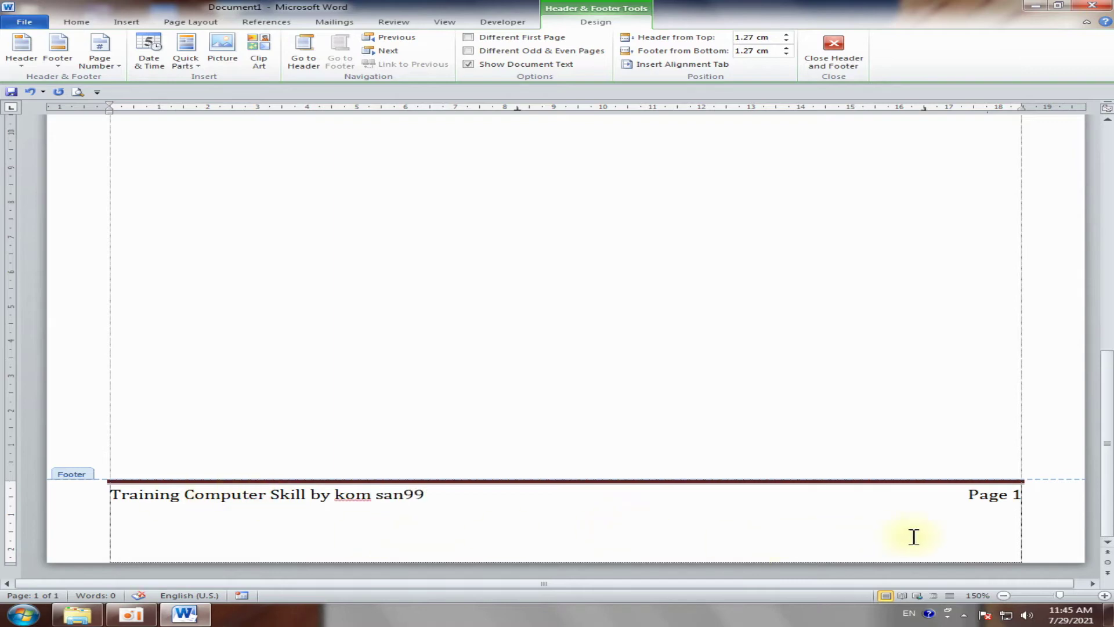
key("Return")
- Apply the '- 1 -, - 2 -, - 3 -' number format to the footer page number
left_click(1031, 496)
left_click(1030, 495)
left_click(968, 497)
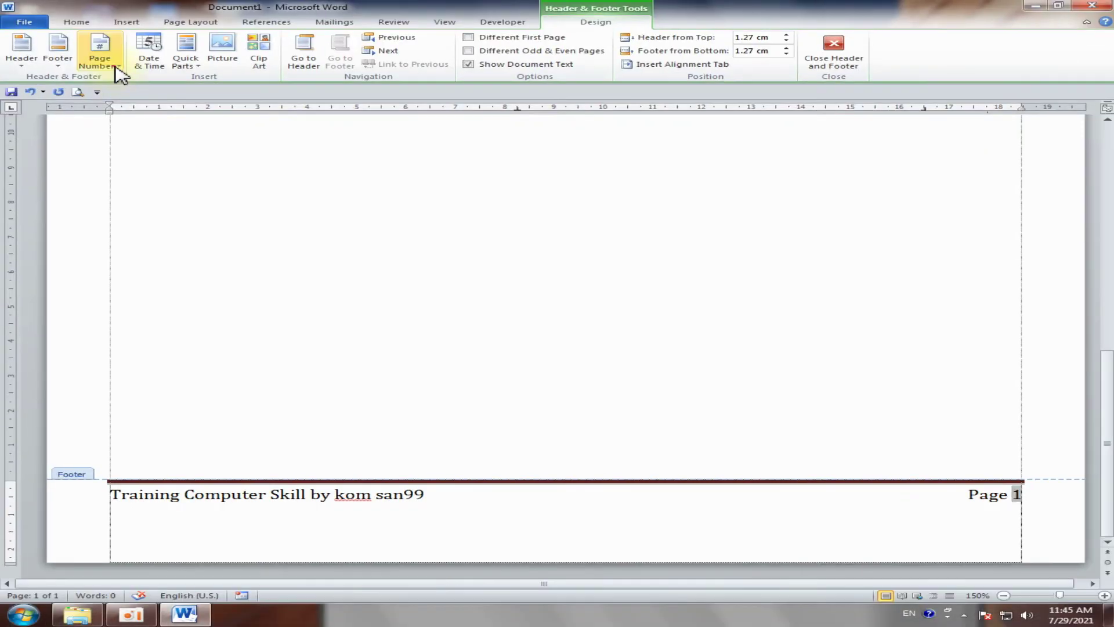
left_click(113, 65)
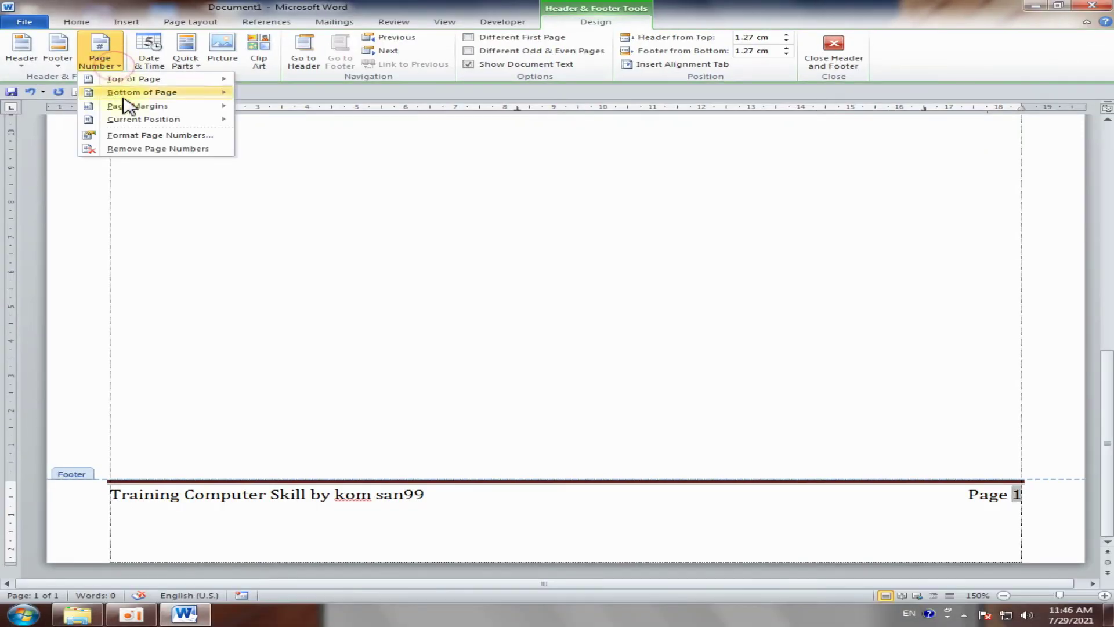
left_click(193, 135)
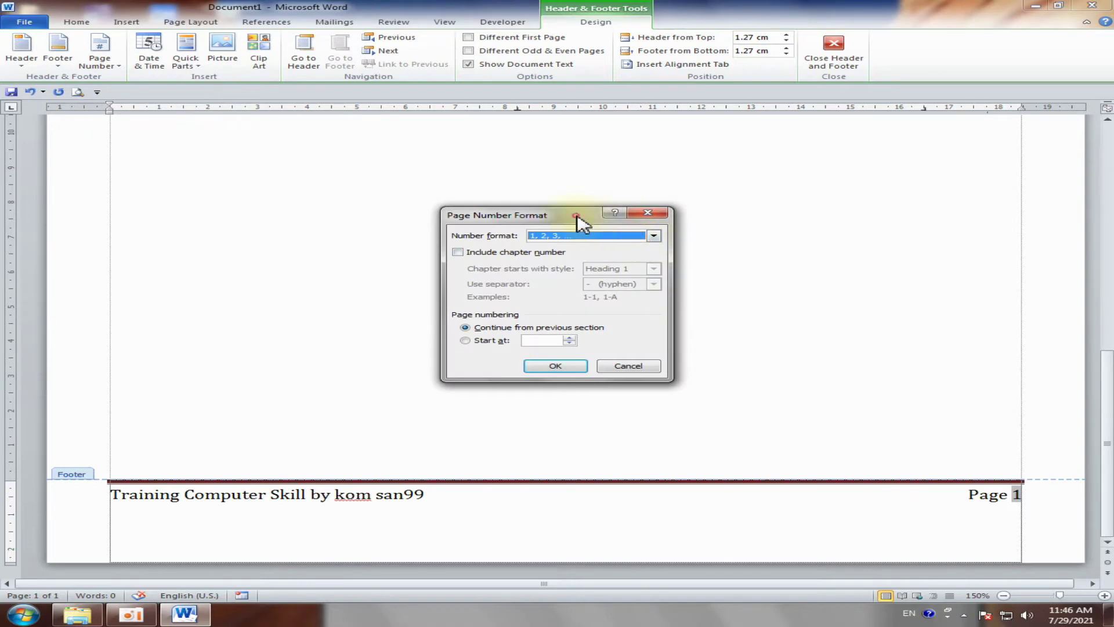
left_click(653, 235)
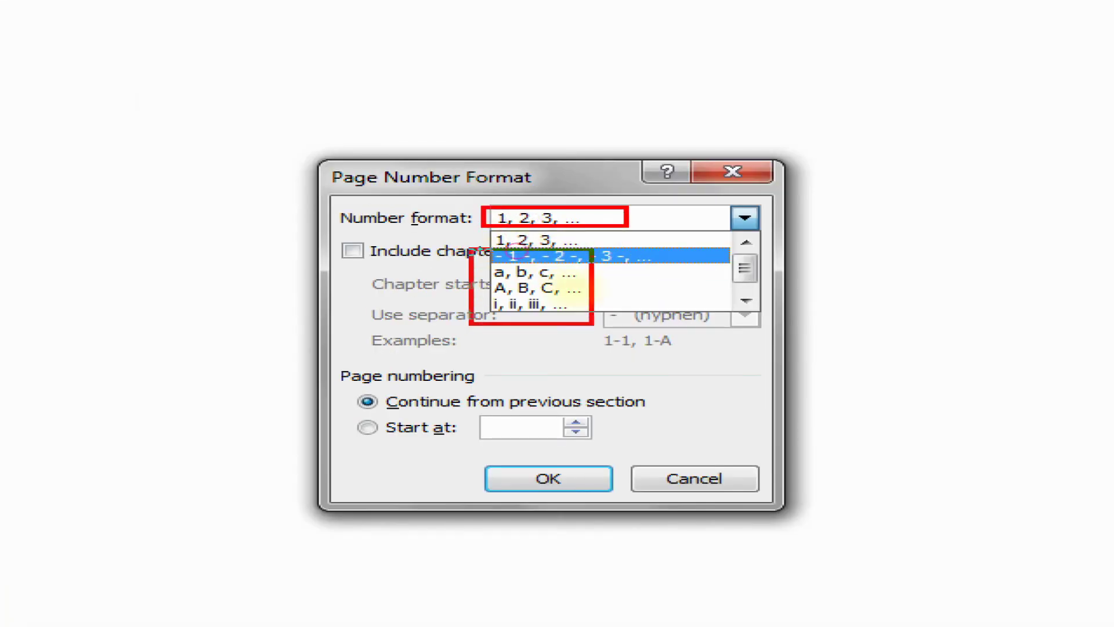
left_click(572, 256)
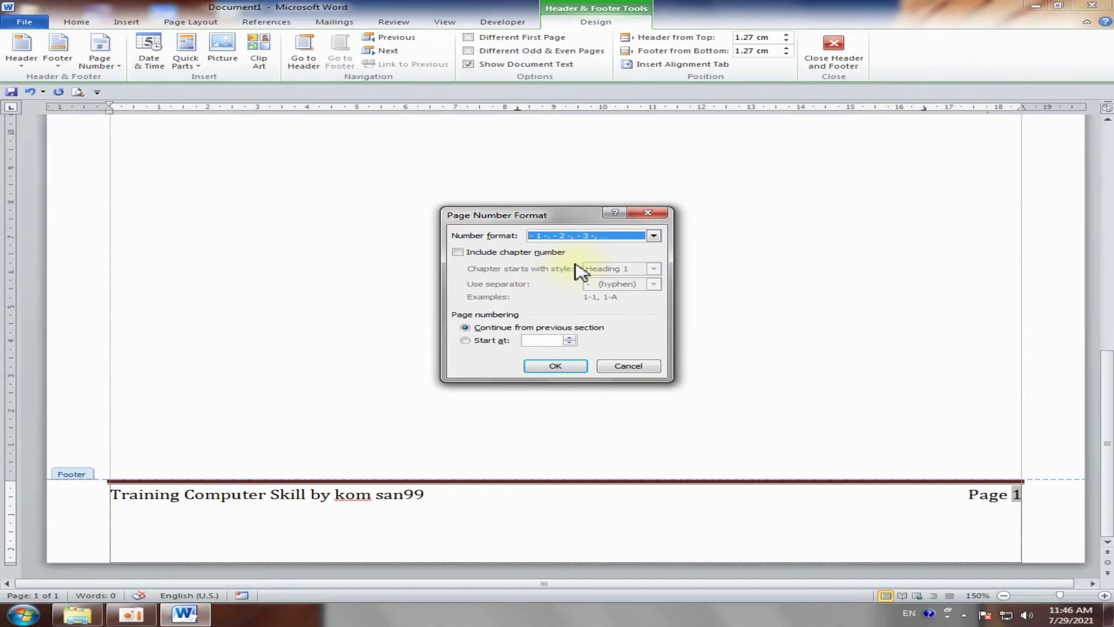
left_click(653, 235)
left_click(572, 256)
left_click(554, 366)
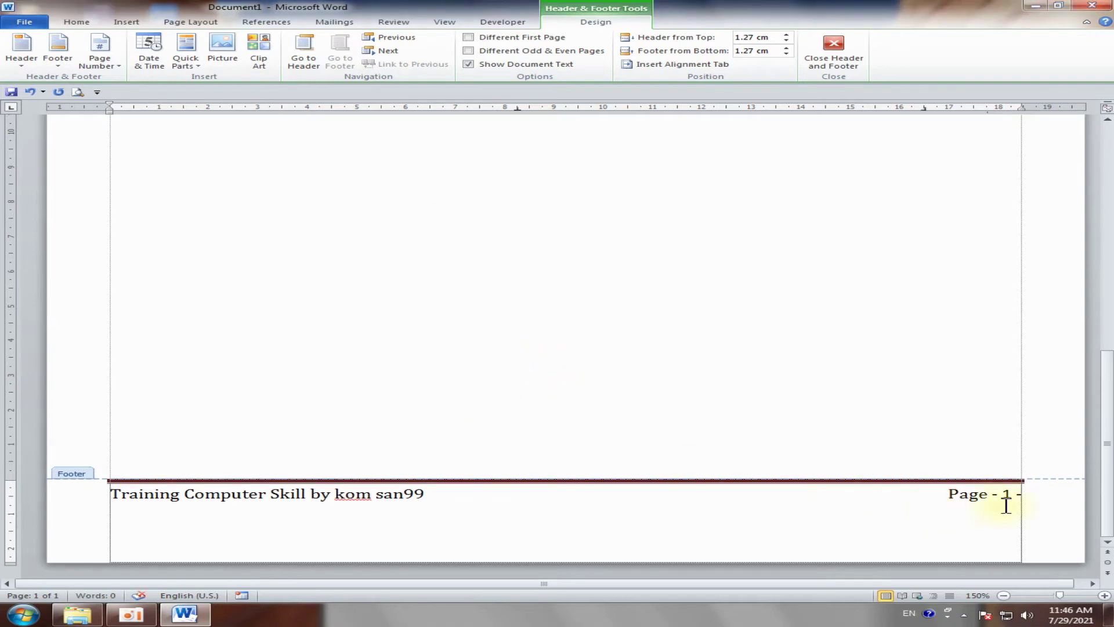
left_click(76, 21)
left_click(400, 61)
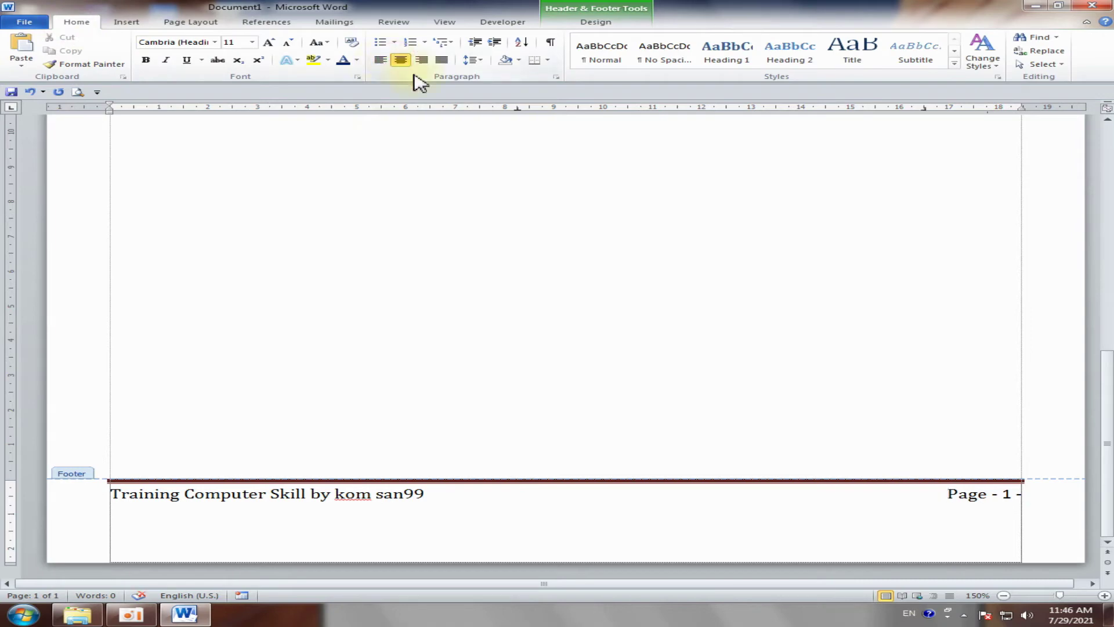
double_click(860, 531)
key("Right")
left_click_drag(116, 494, 1012, 493)
left_click(973, 530)
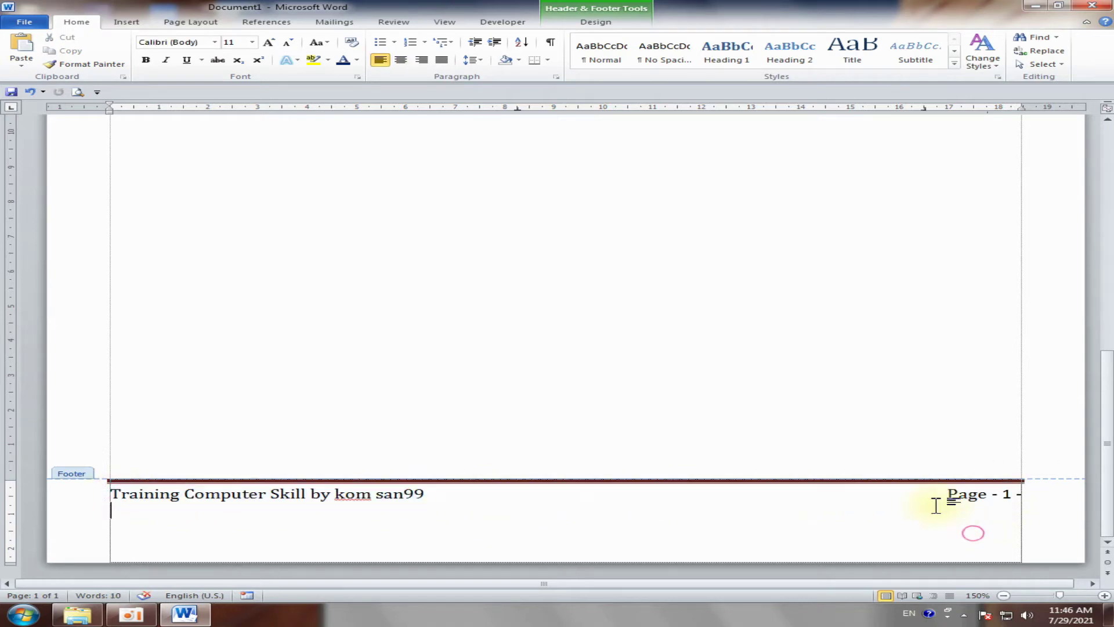
left_click(1004, 595)
left_click(1003, 595)
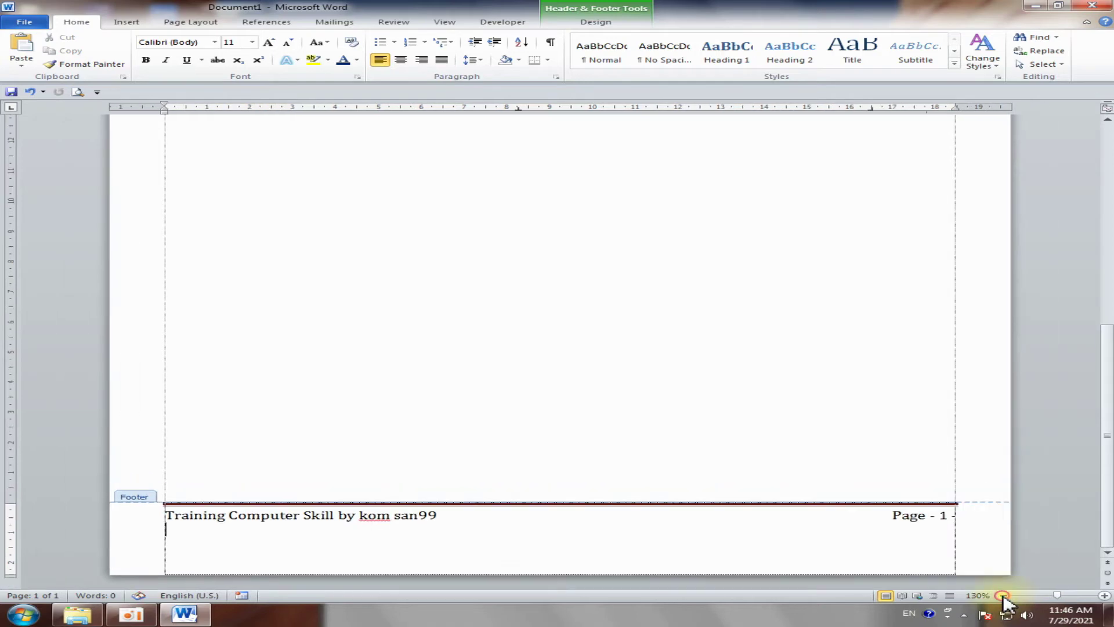
left_click(1003, 596)
scroll(812, 395, "up", 10)
scroll(716, 355, "down", 10)
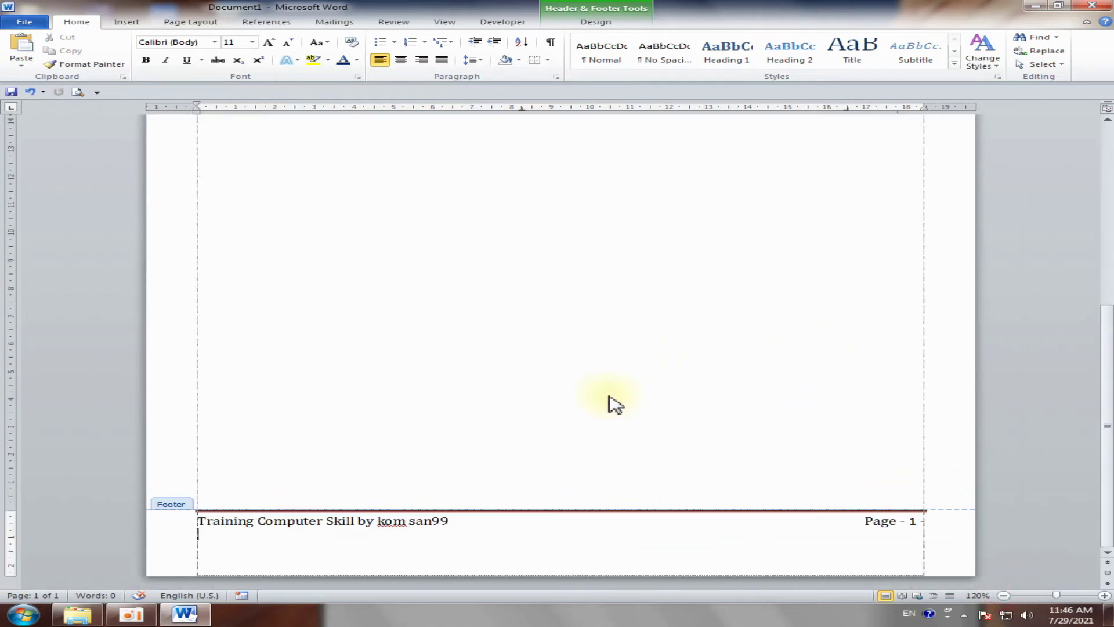
left_click(607, 25)
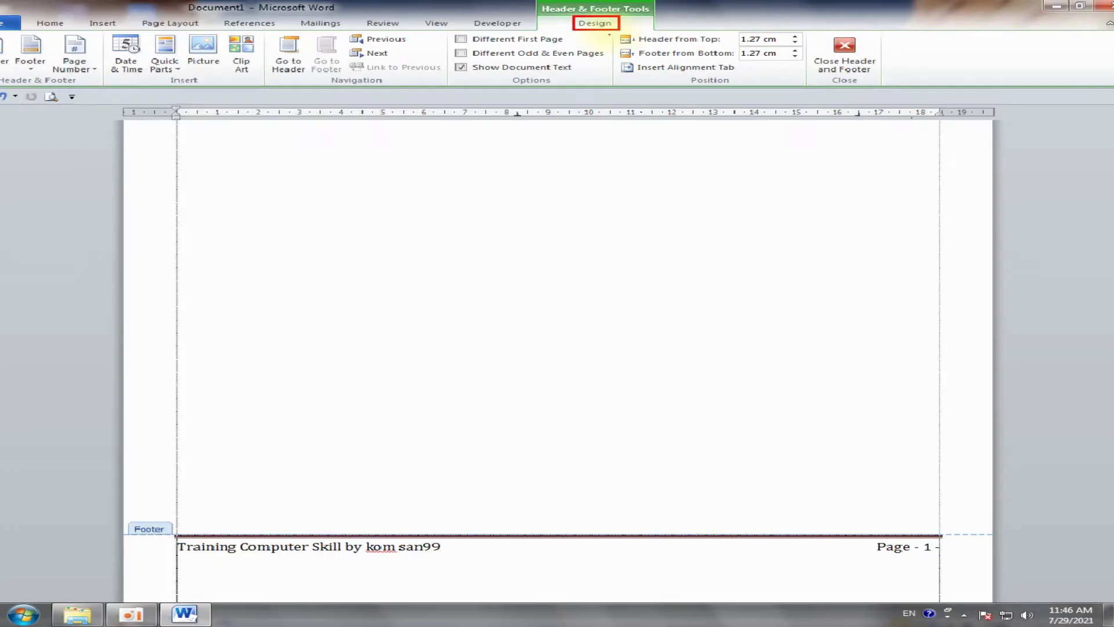
- Close header and footer editing and scroll over the page to check it
left_click(853, 63)
scroll(684, 273, "down", 5)
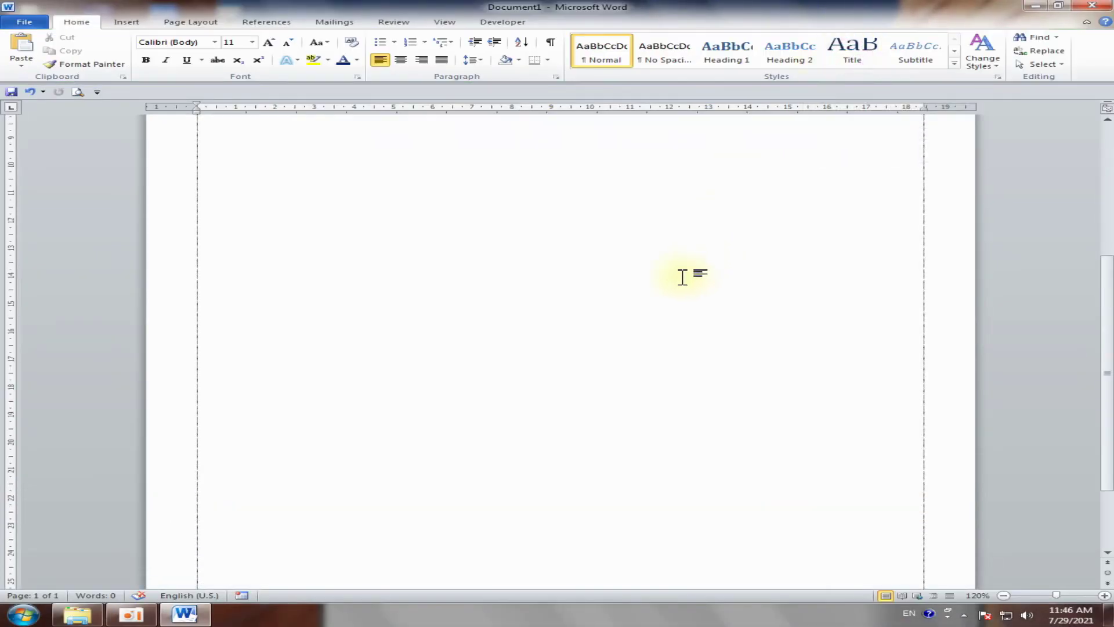
scroll(739, 527, "up", 2)
scroll(738, 527, "up", 3)
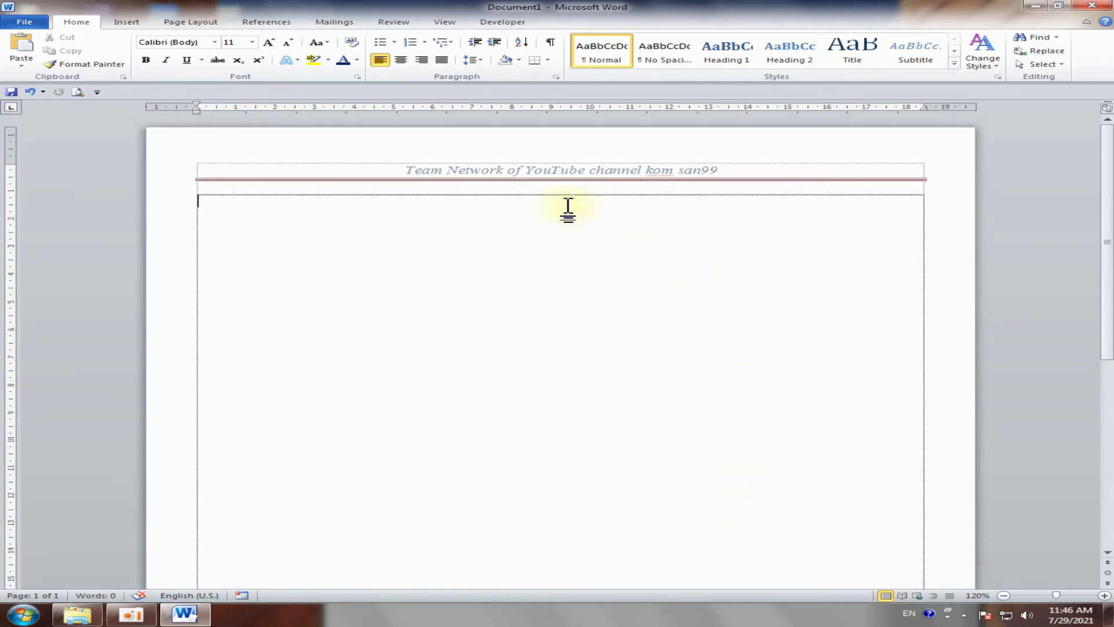
scroll(604, 293, "down", 5)
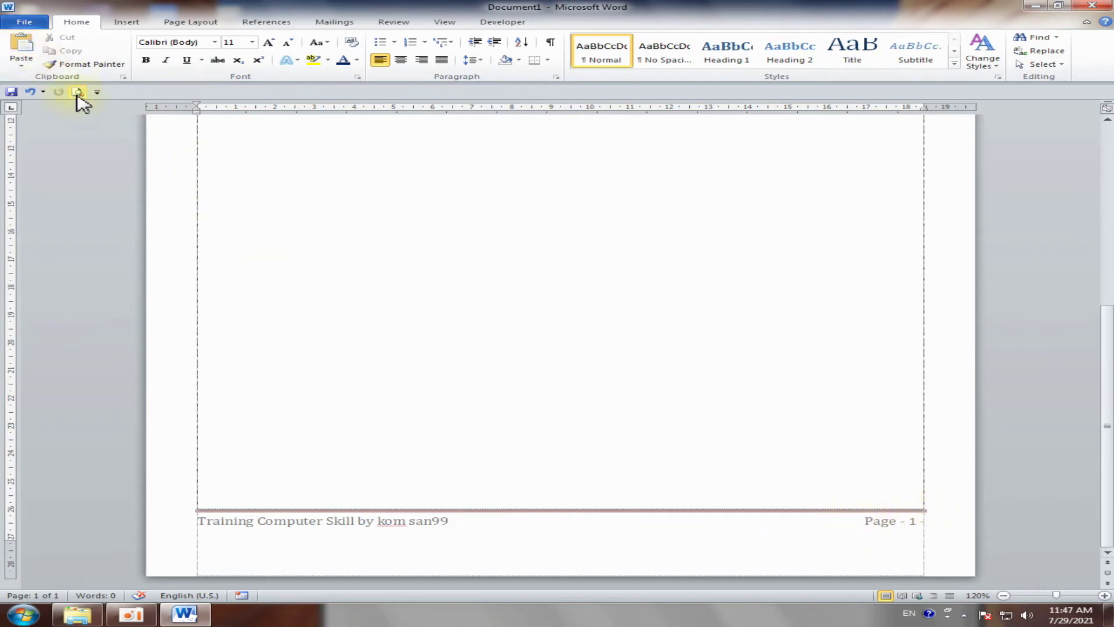
- View the page in File > Print preview, enlarged to check the header and 'Page - 1 -' footer
left_click(29, 23)
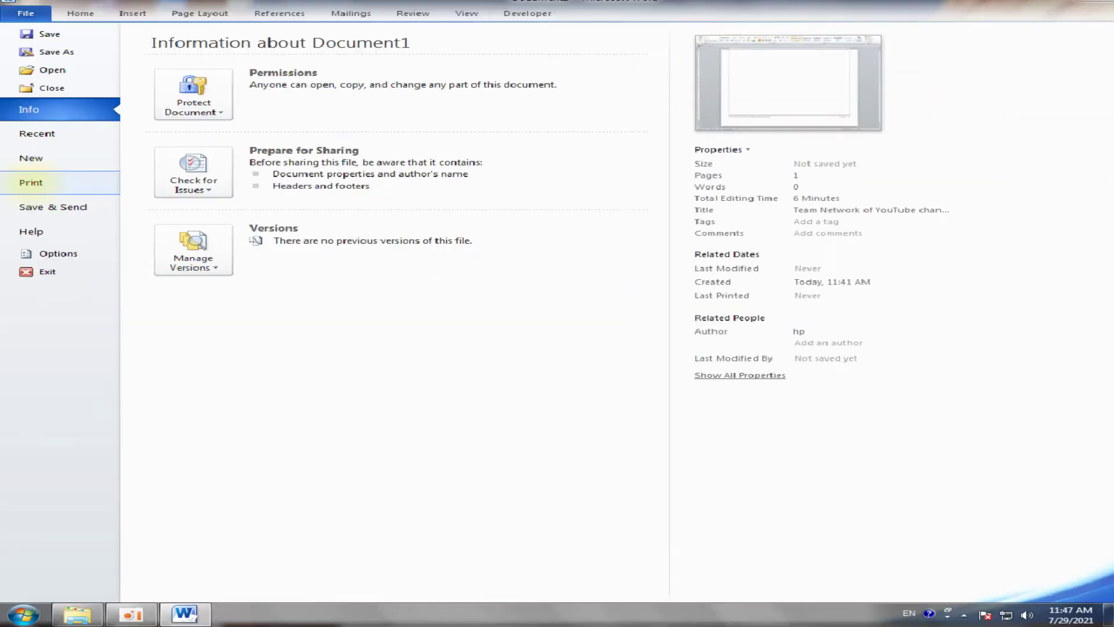
left_click(29, 182)
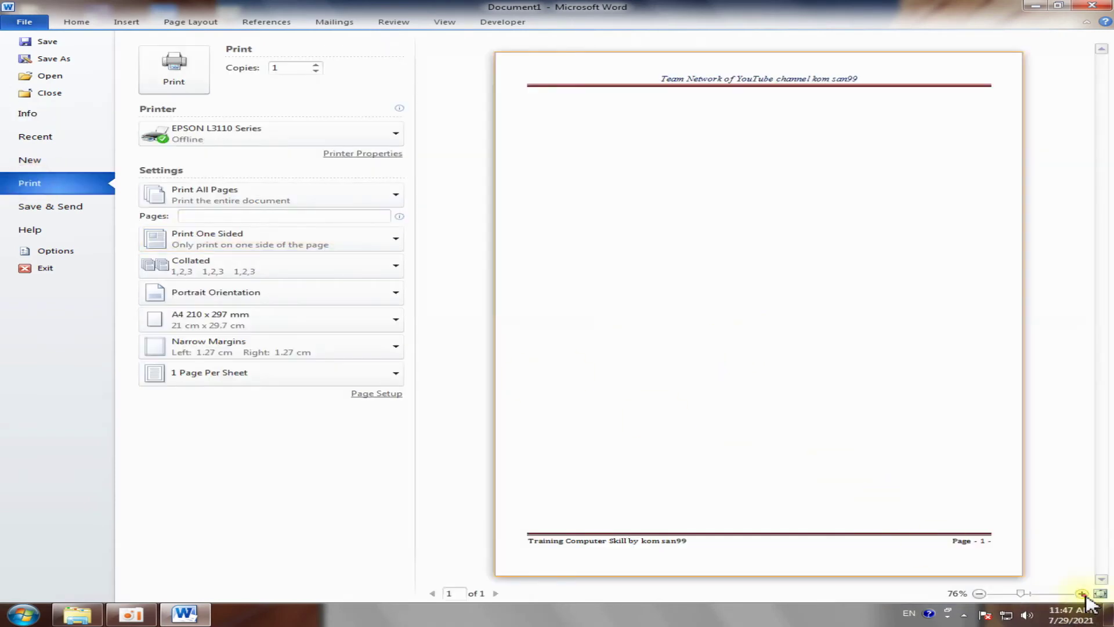
left_click(1082, 593)
left_click(1082, 592)
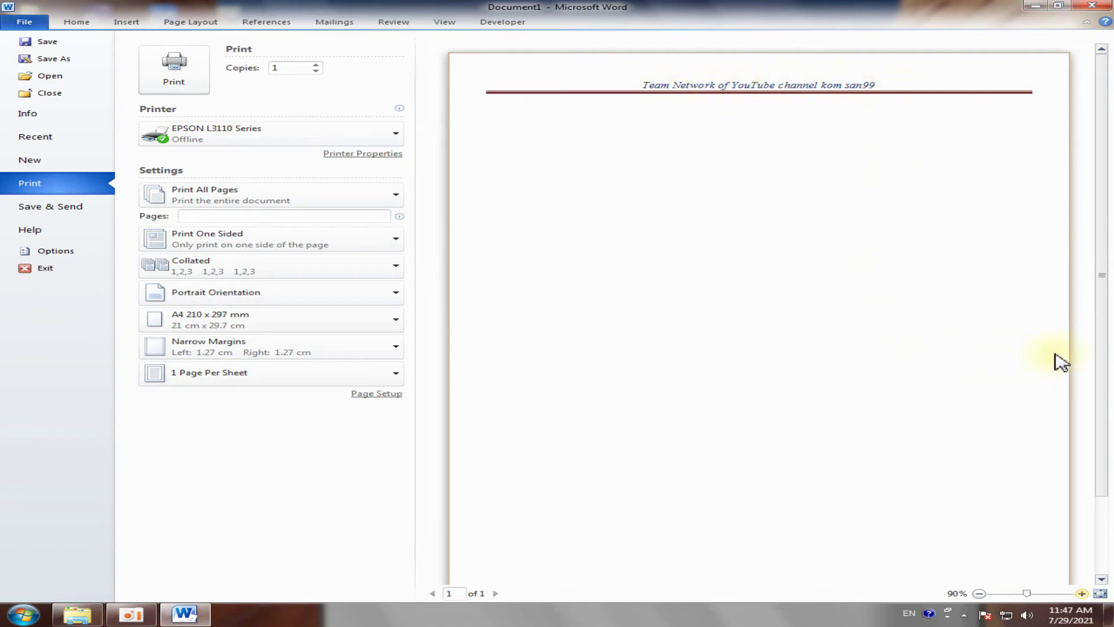
scroll(1108, 522, "down", 5)
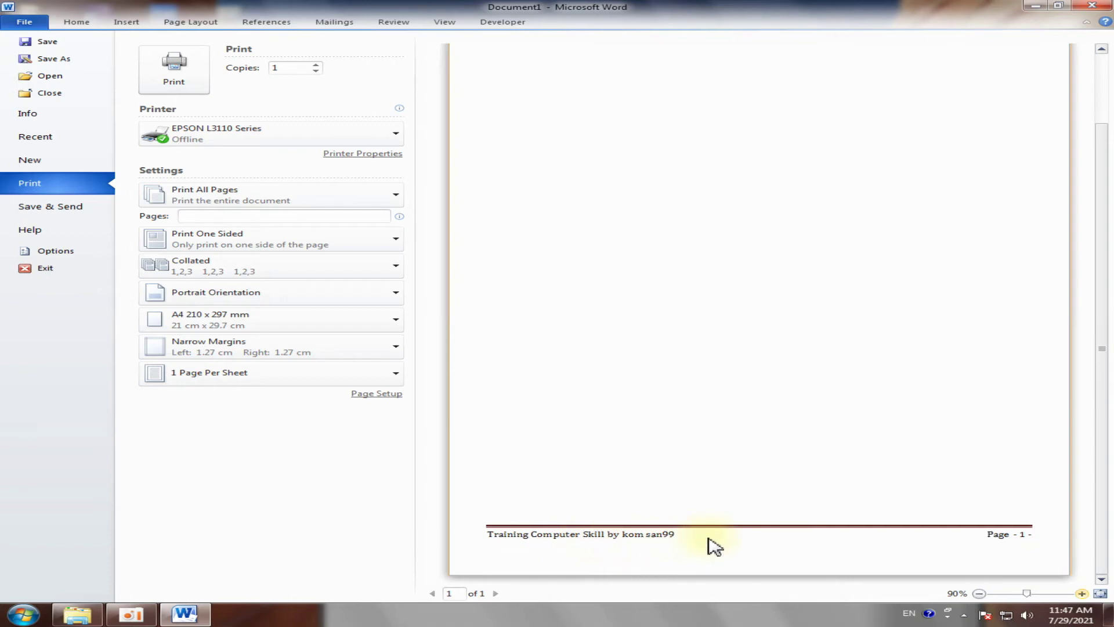
- Return to editing and scroll through both pages to confirm the header and footer repeat on page two
left_click(72, 22)
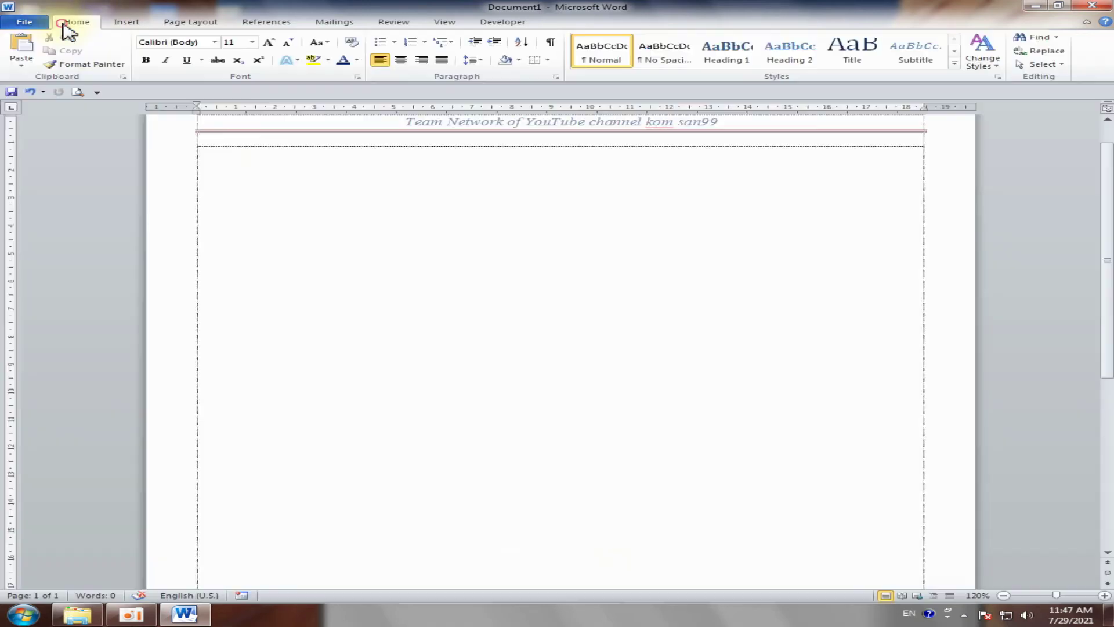
scroll(776, 448, "down", 4)
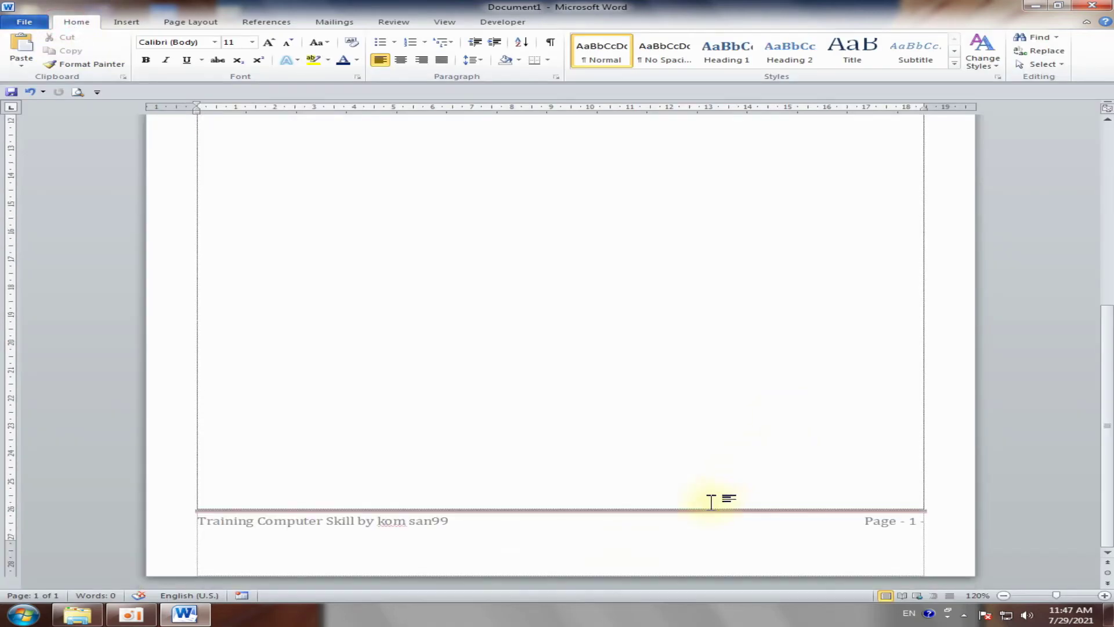
scroll(711, 501, "down", 3)
scroll(718, 510, "down", 5)
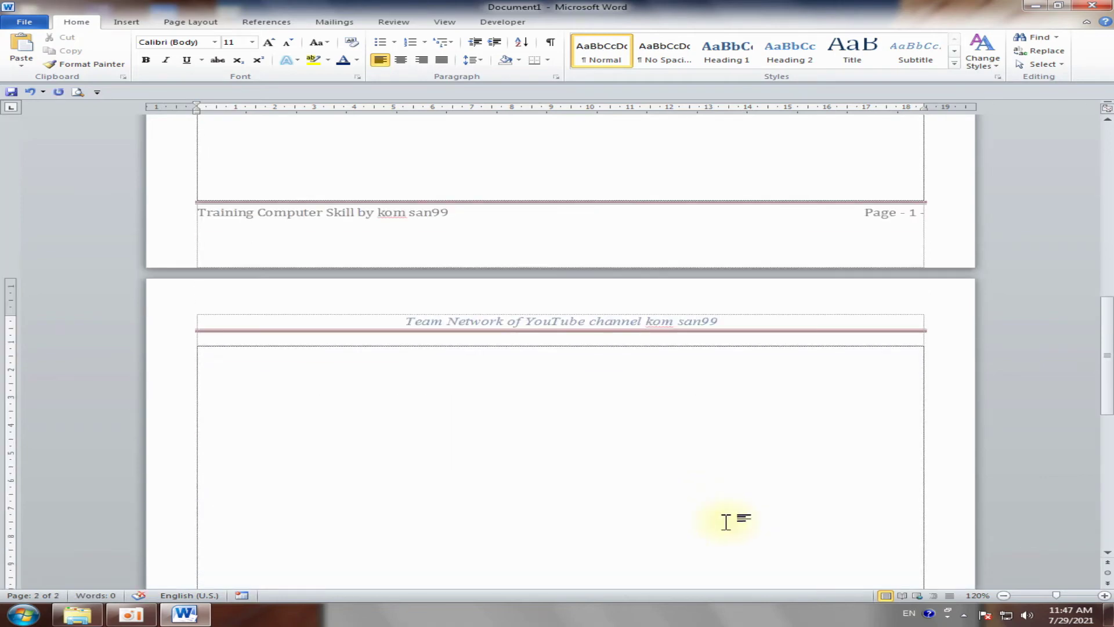
scroll(726, 520, "down", 10)
scroll(781, 494, "down", 5)
scroll(626, 468, "up", 10)
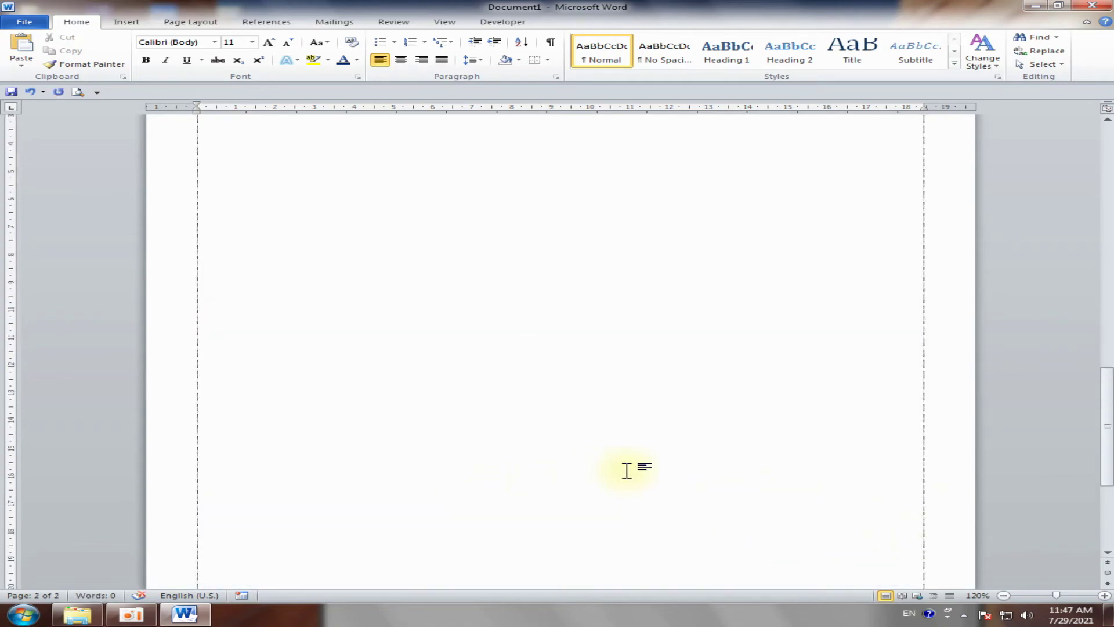
scroll(761, 343, "up", 9)
scroll(730, 358, "up", 1)
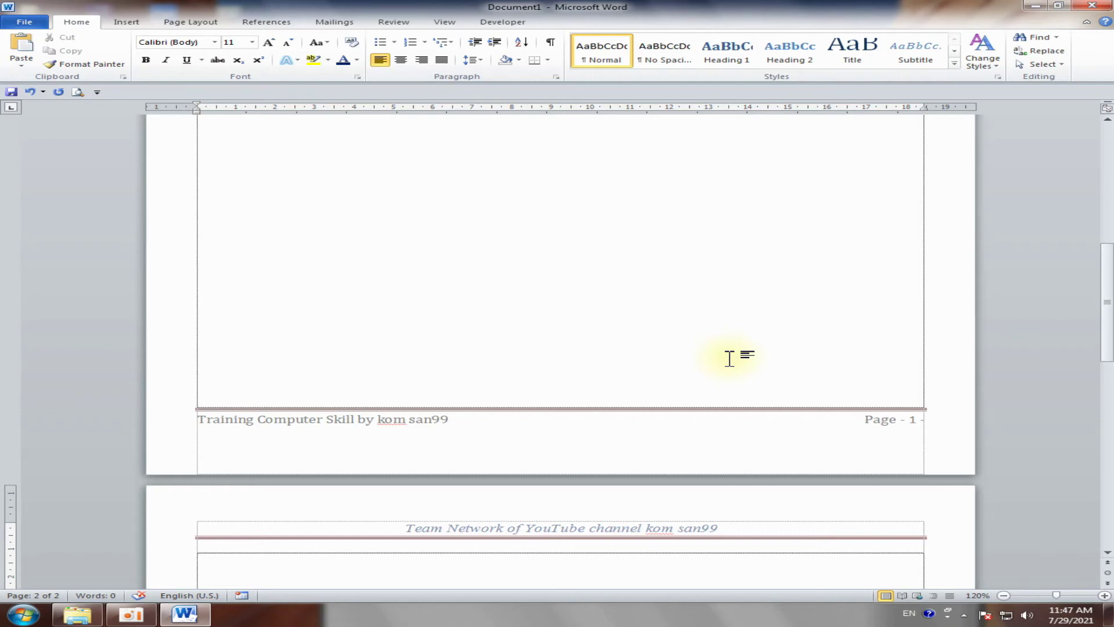
scroll(729, 358, "up", 3)
scroll(644, 325, "up", 8)
scroll(718, 321, "up", 2)
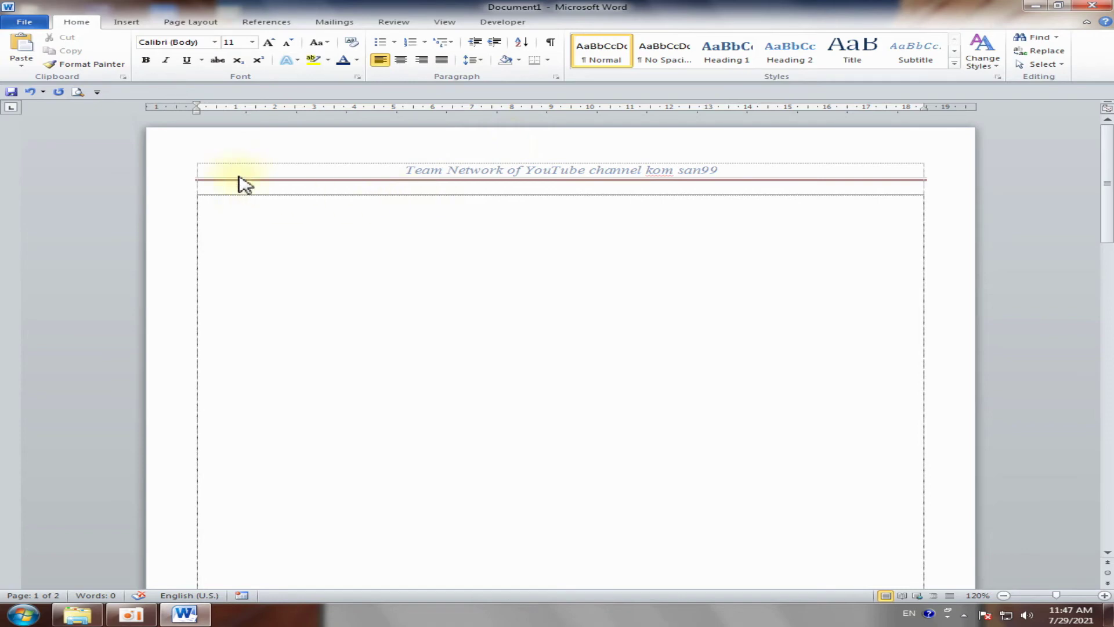
left_click(134, 23)
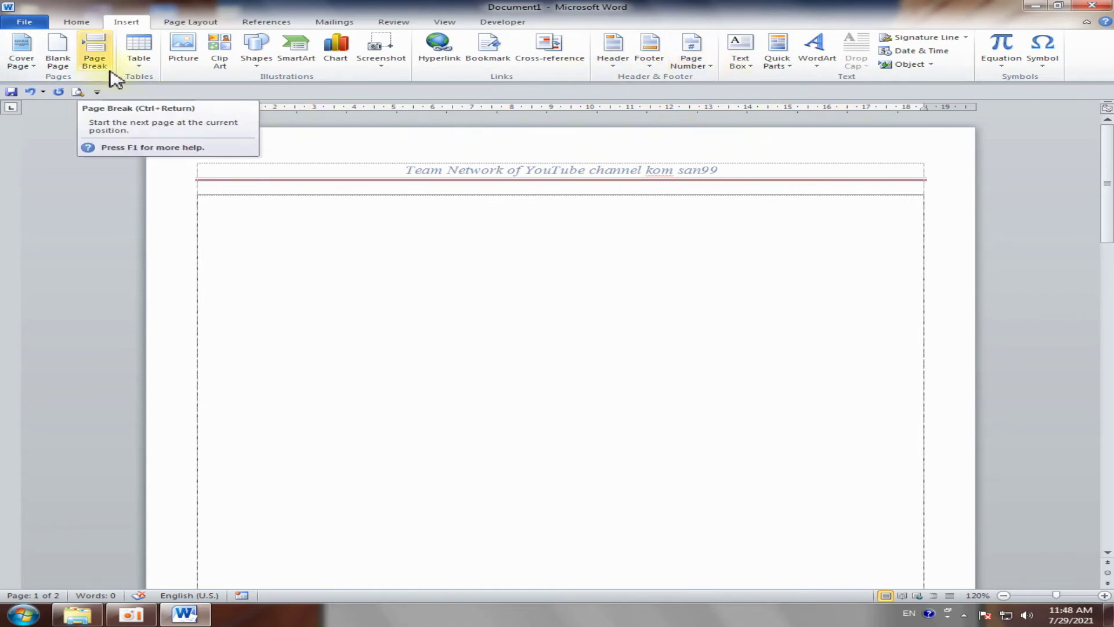
- Insert a page break to extend the document to three pages, then return to page 1
left_click(122, 22)
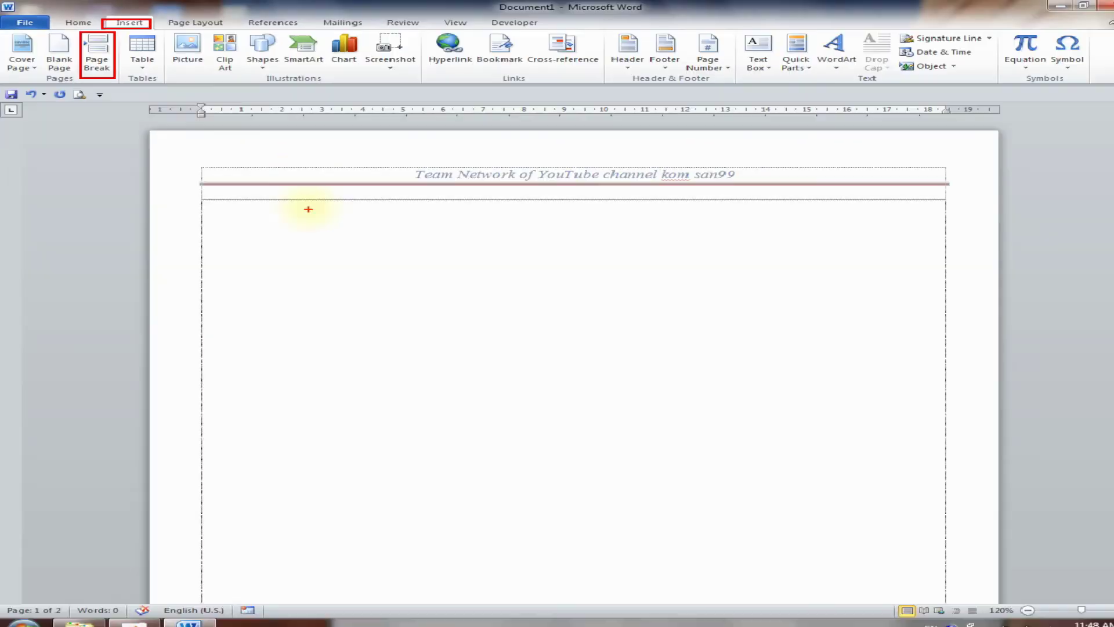
left_click(99, 68)
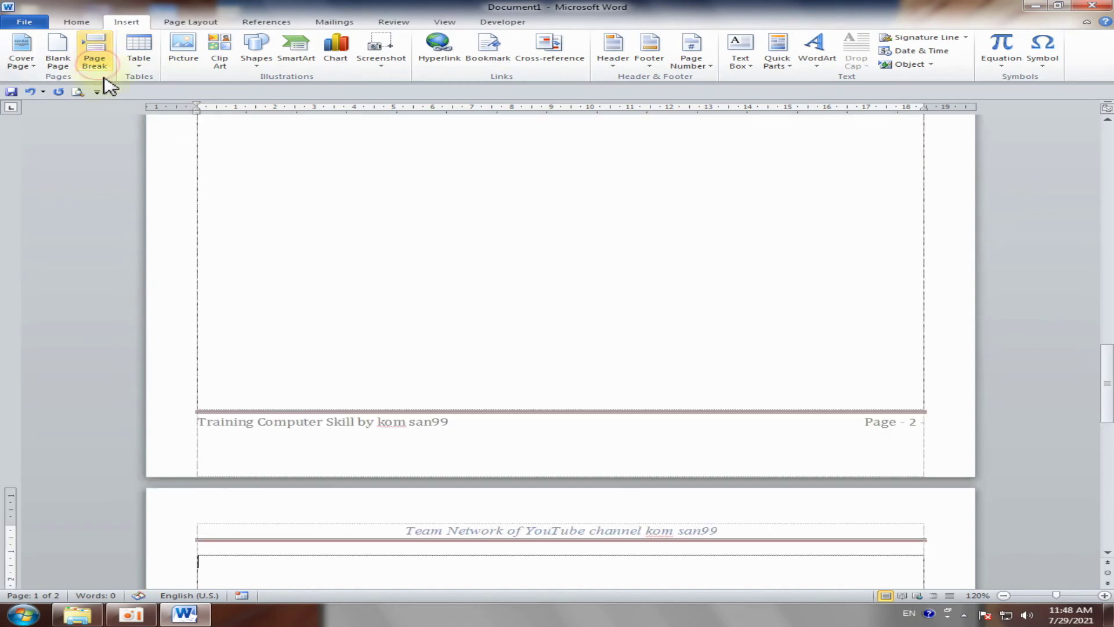
scroll(798, 447, "up", 1)
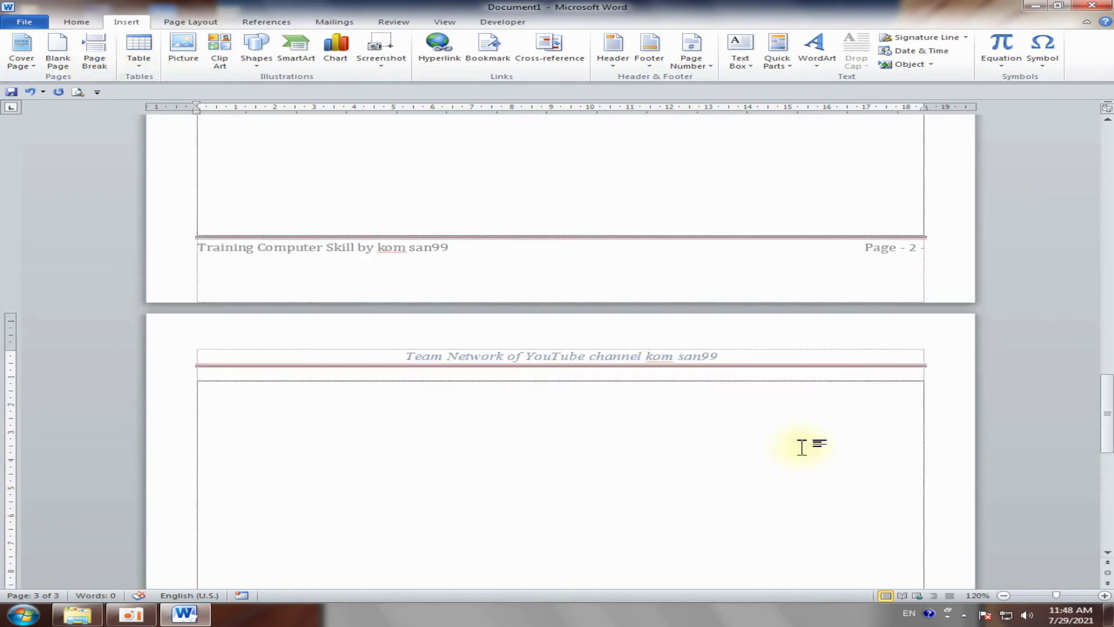
scroll(795, 429, "up", 8)
scroll(784, 403, "up", 8)
scroll(778, 399, "up", 8)
scroll(779, 398, "up", 1)
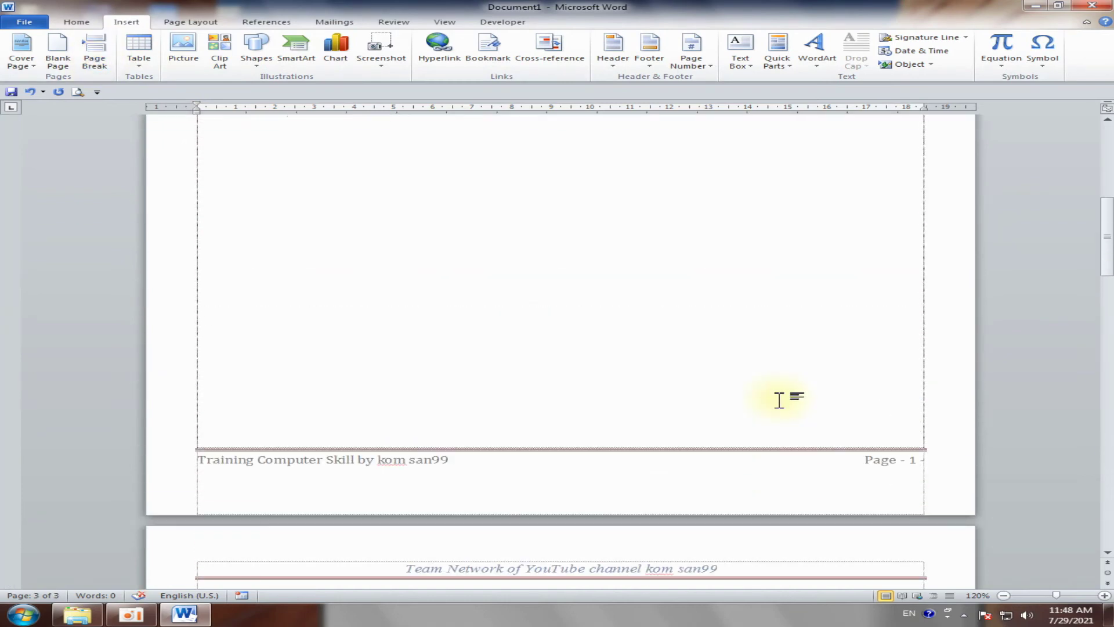
scroll(784, 383, "up", 5)
left_click(786, 373)
scroll(806, 412, "down", 6)
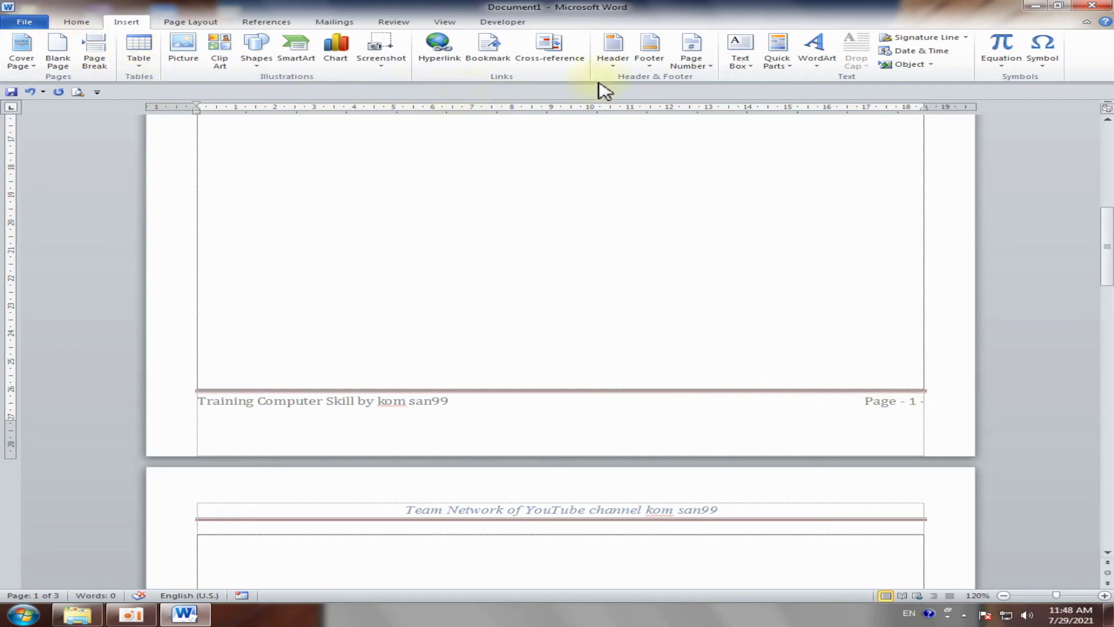
- Format page numbers as '- 1 -, - 2 -' starting at - 1 -
left_click(263, 23)
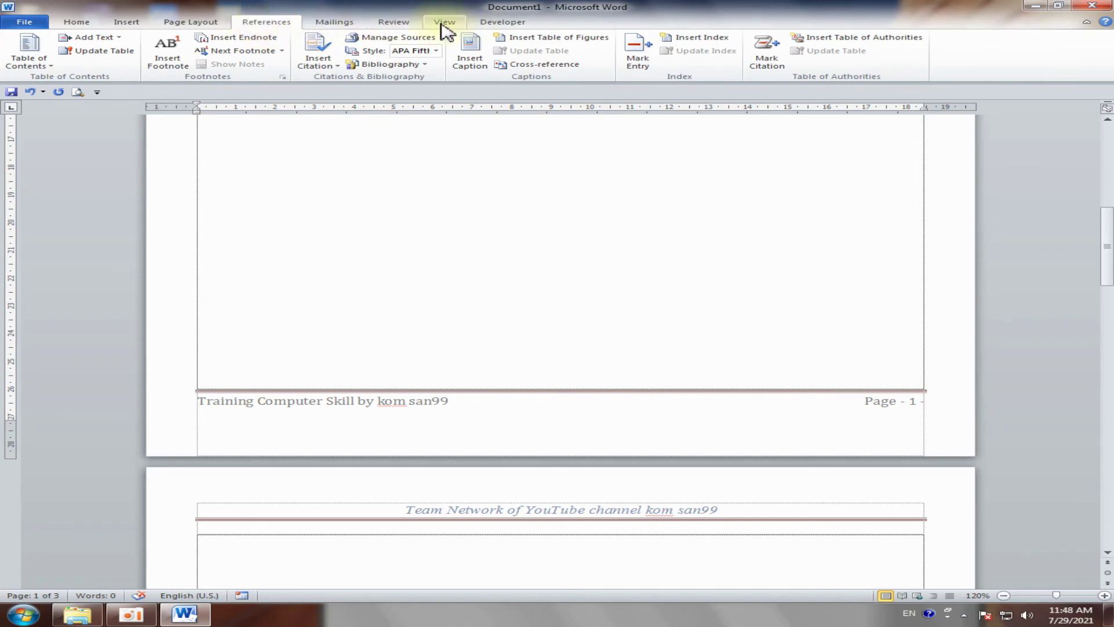
left_click(189, 23)
left_click(136, 23)
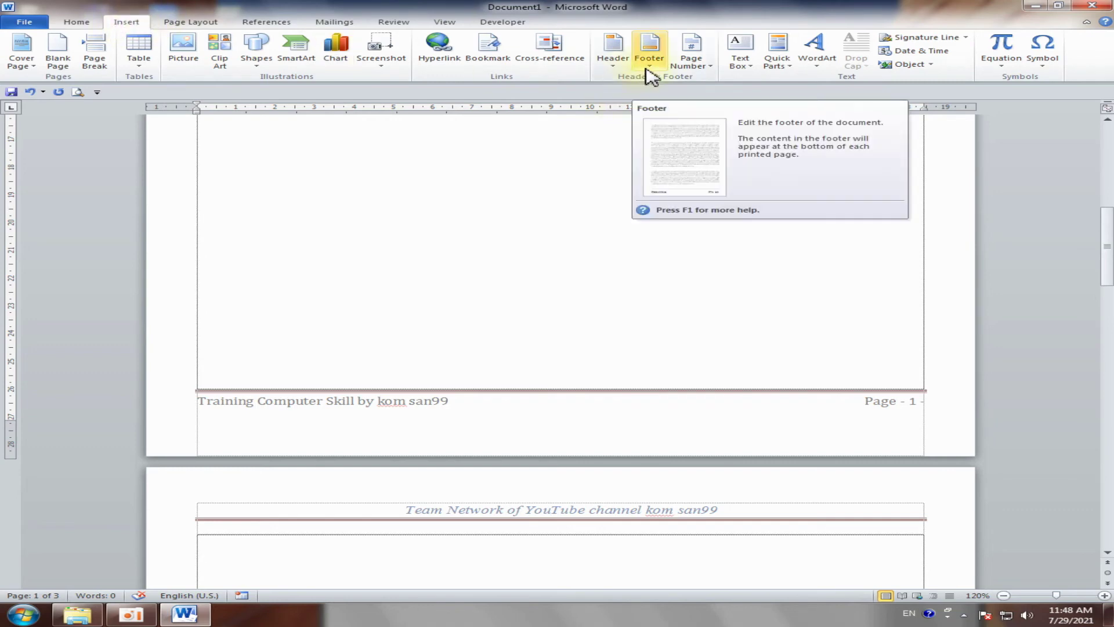
left_click(709, 74)
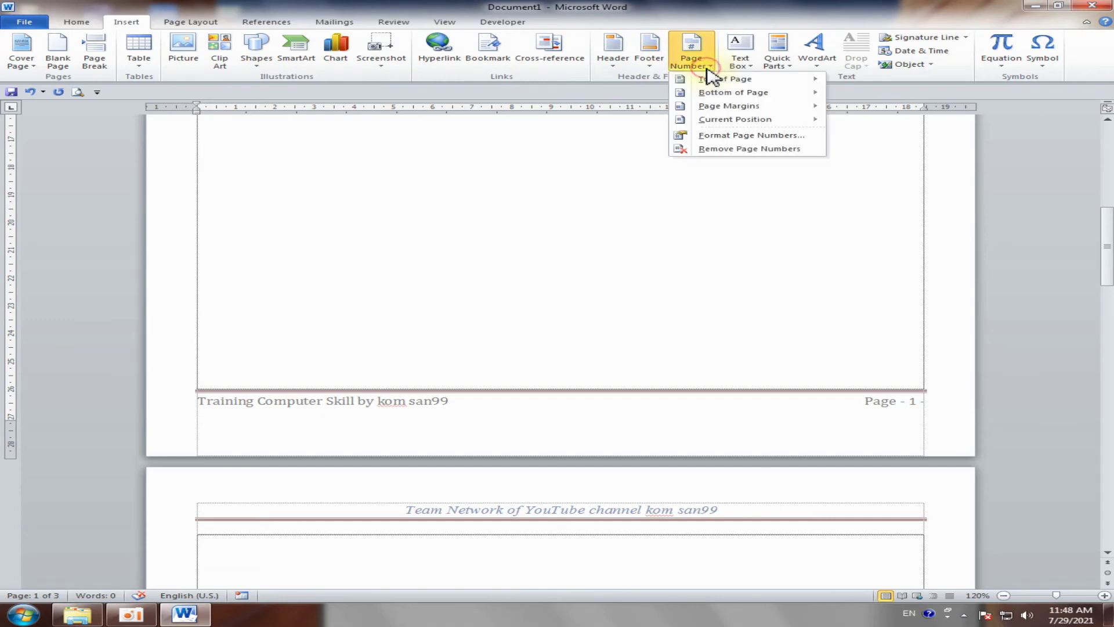
left_click(772, 136)
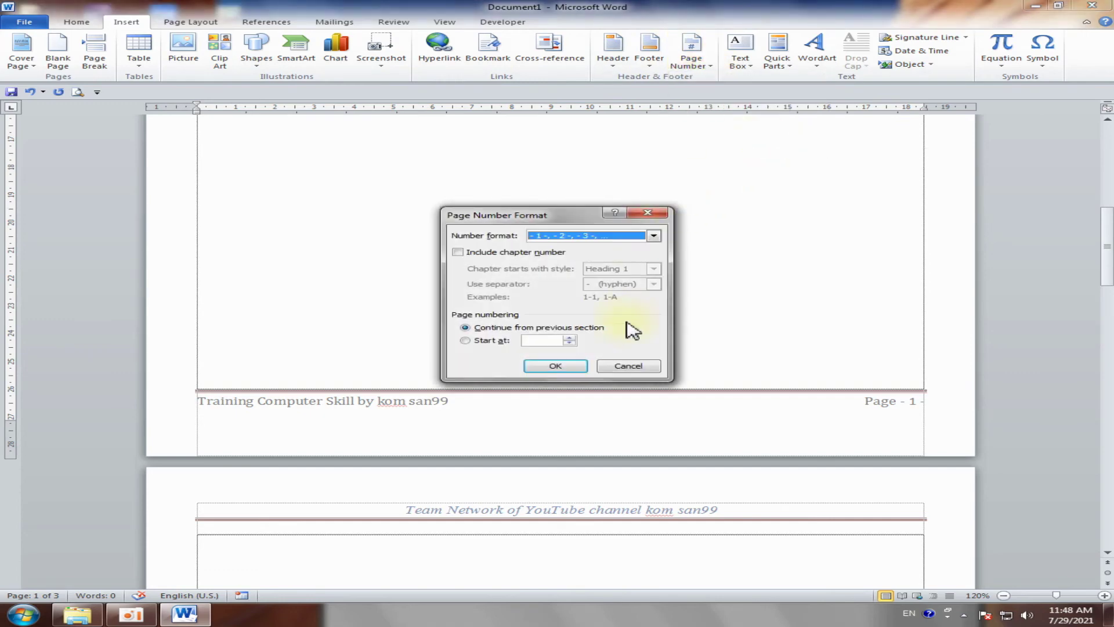
left_click(538, 340)
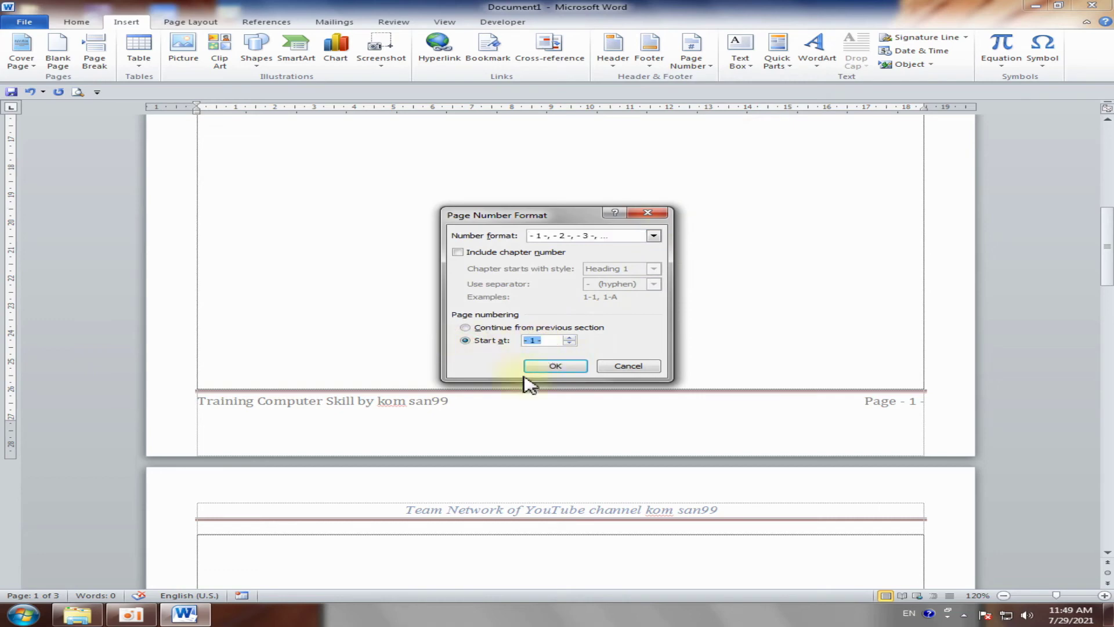
left_click(556, 366)
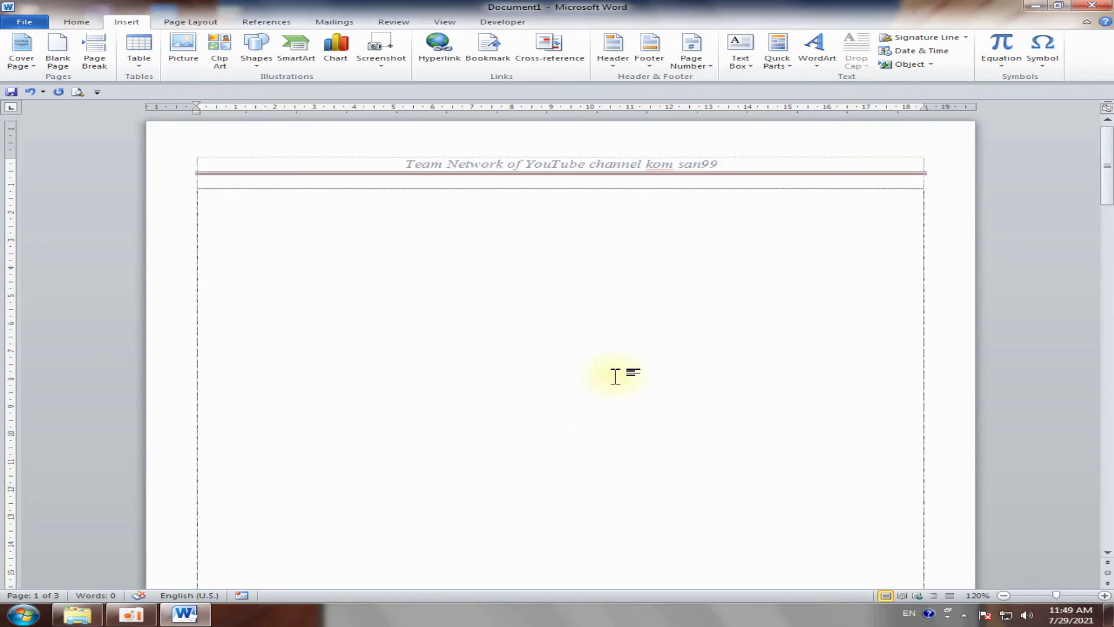
scroll(637, 387, "down", 2)
scroll(639, 386, "up", 5)
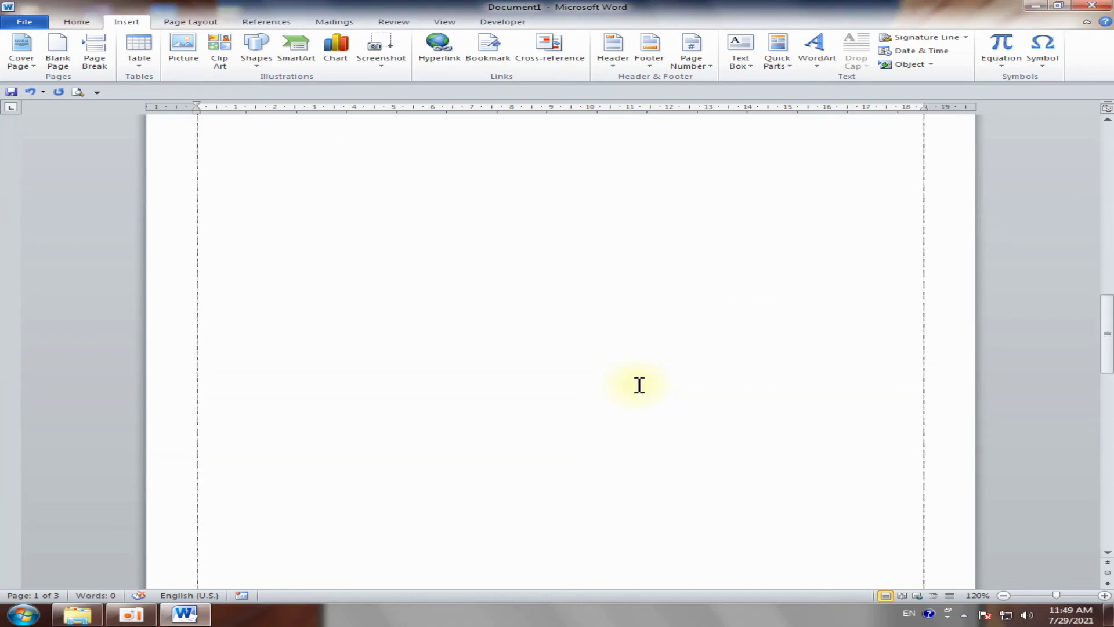
scroll(639, 383, "down", 3)
scroll(667, 366, "down", 7)
scroll(719, 343, "up", 5)
scroll(748, 330, "up", 4)
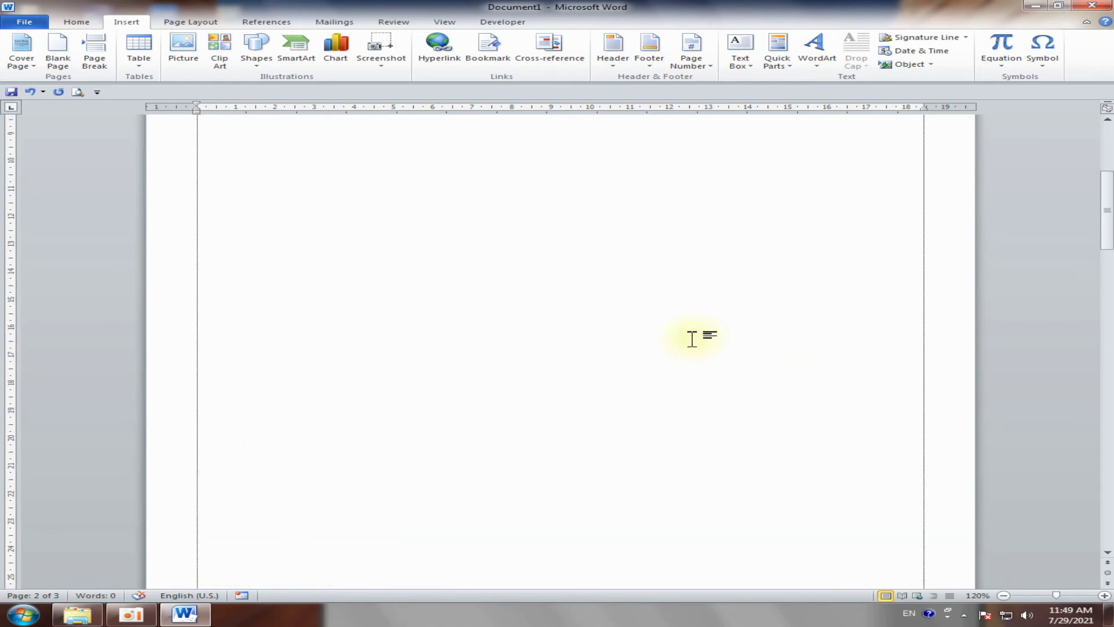
scroll(675, 318, "up", 5)
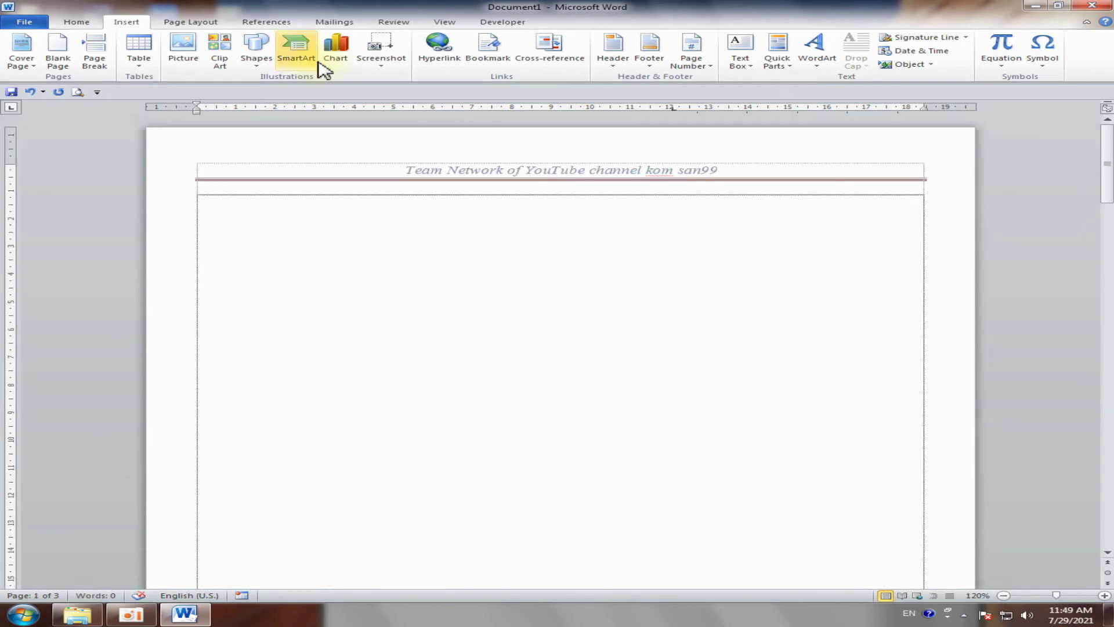
- Turn on Different First Page so page 1 gets a blank header and footer
double_click(525, 184)
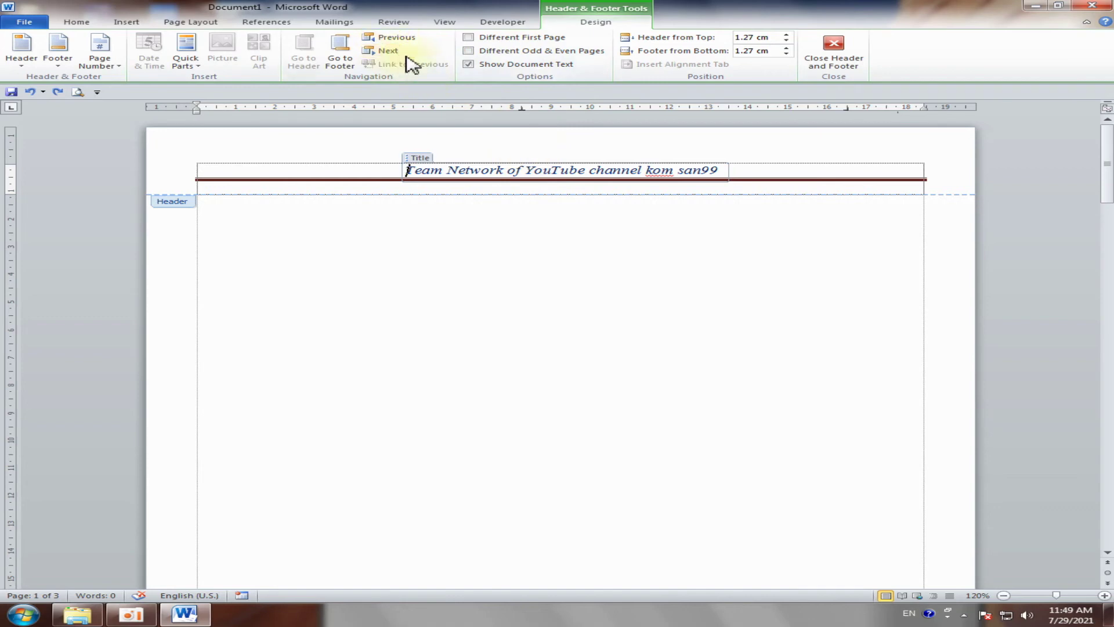
left_click(474, 40)
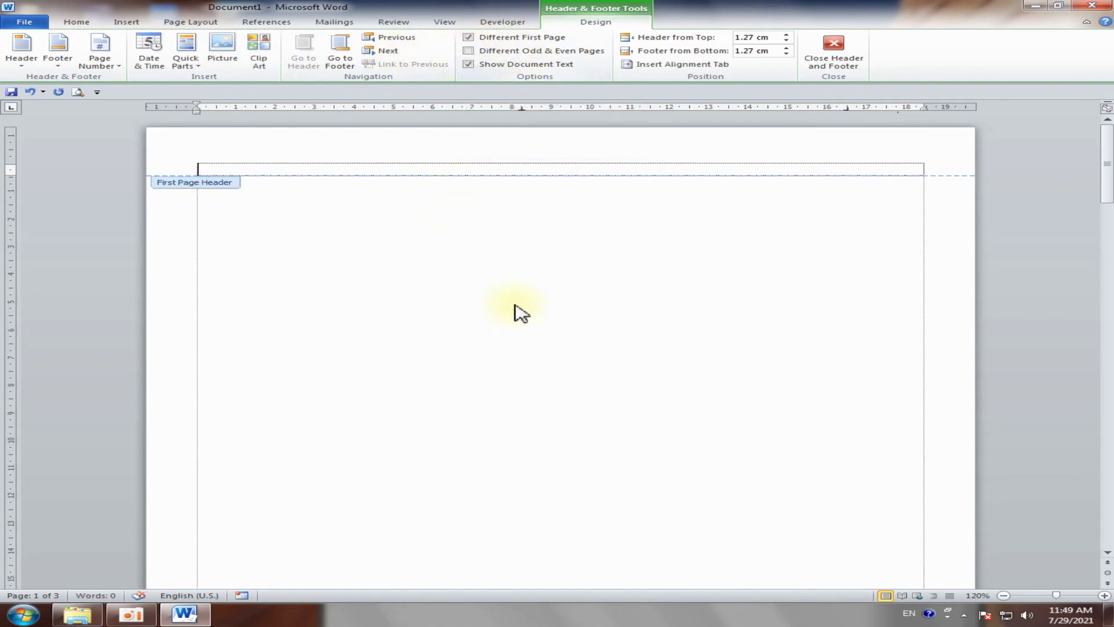
scroll(521, 313, "down", 15)
scroll(660, 386, "down", 4)
scroll(783, 430, "down", 5)
scroll(758, 442, "down", 1)
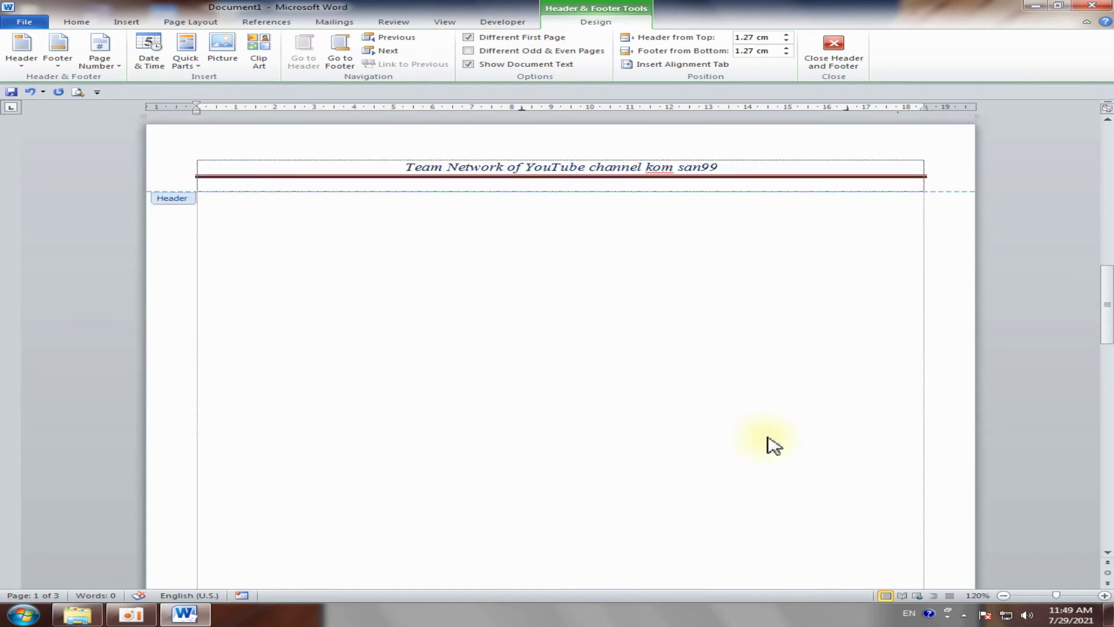
scroll(767, 445, "up", 5)
scroll(581, 366, "down", 6)
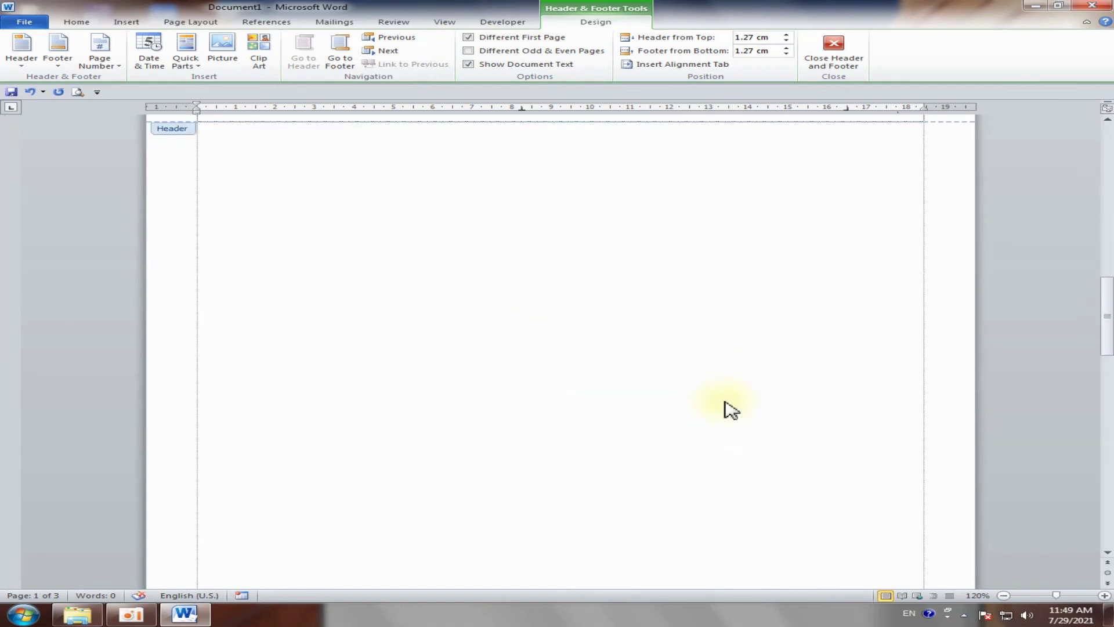
scroll(748, 435, "down", 6)
scroll(836, 418, "down", 3)
scroll(841, 348, "up", 4)
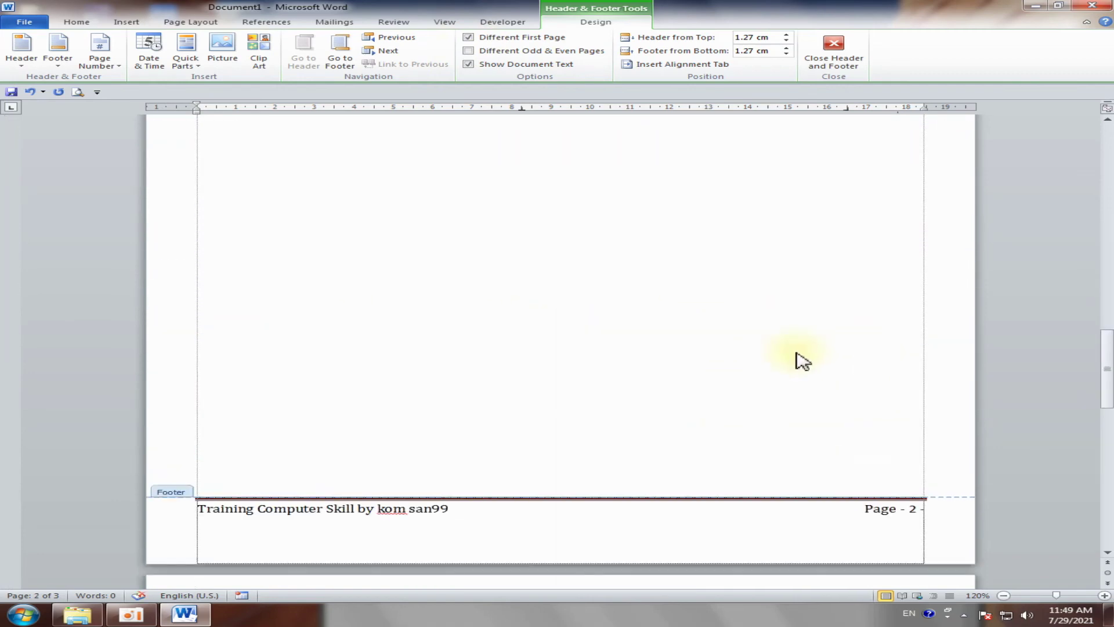
scroll(731, 324, "up", 15)
scroll(673, 290, "up", 3)
scroll(667, 284, "up", 6)
scroll(665, 283, "up", 3)
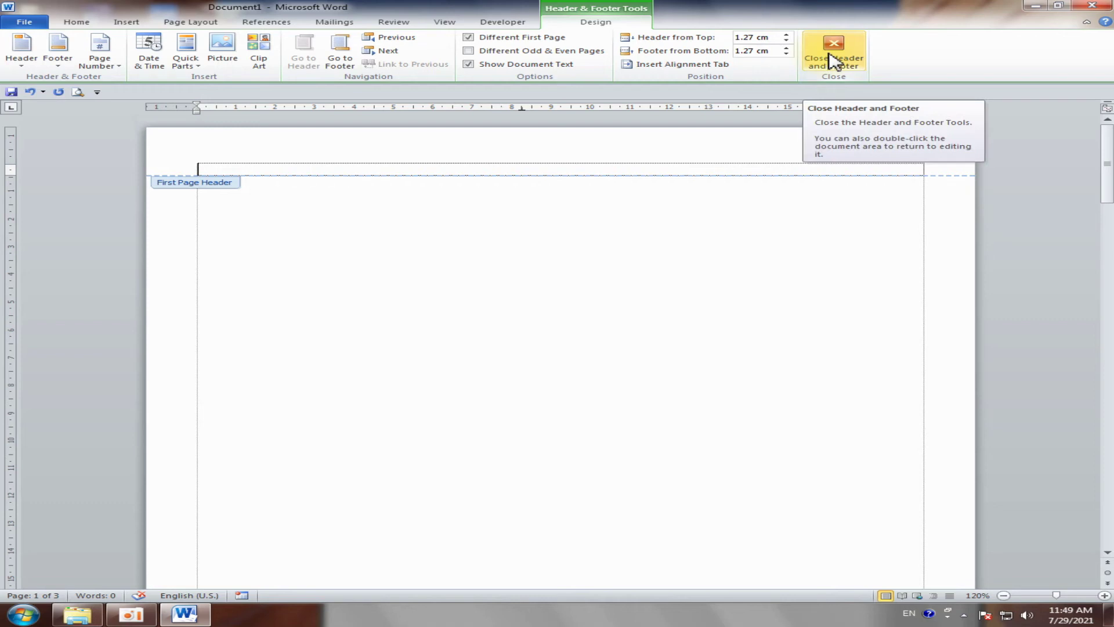
- Close header and footer editing and move down to page 2
left_click(833, 60)
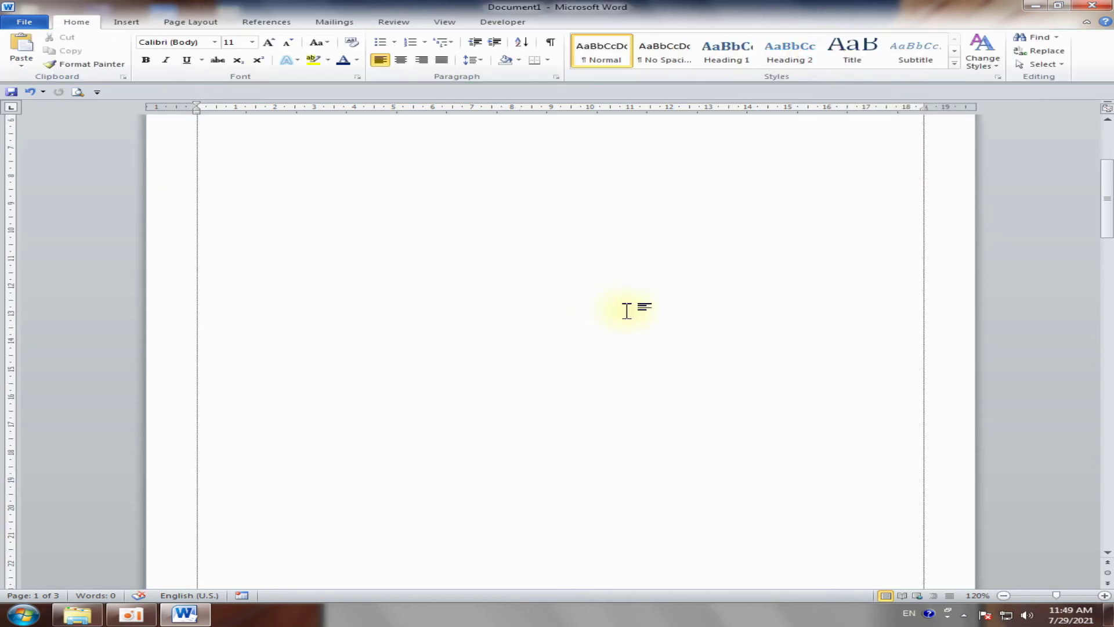
scroll(667, 325, "down", 15)
scroll(667, 313, "up", 12)
scroll(621, 276, "up", 3)
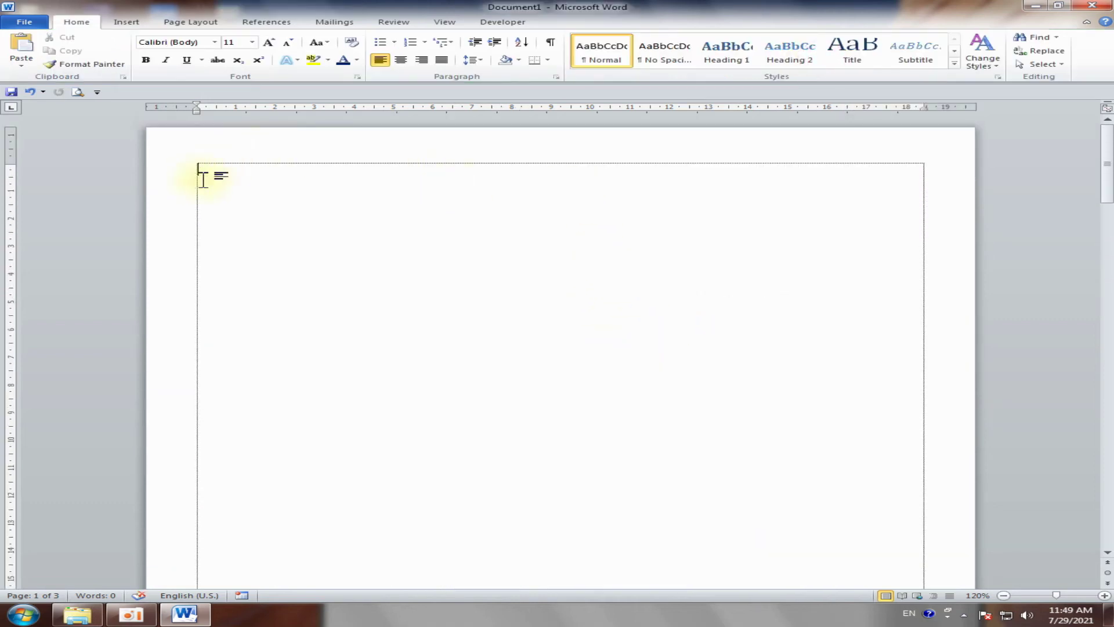
scroll(807, 344, "down", 12)
scroll(361, 437, "down", 2)
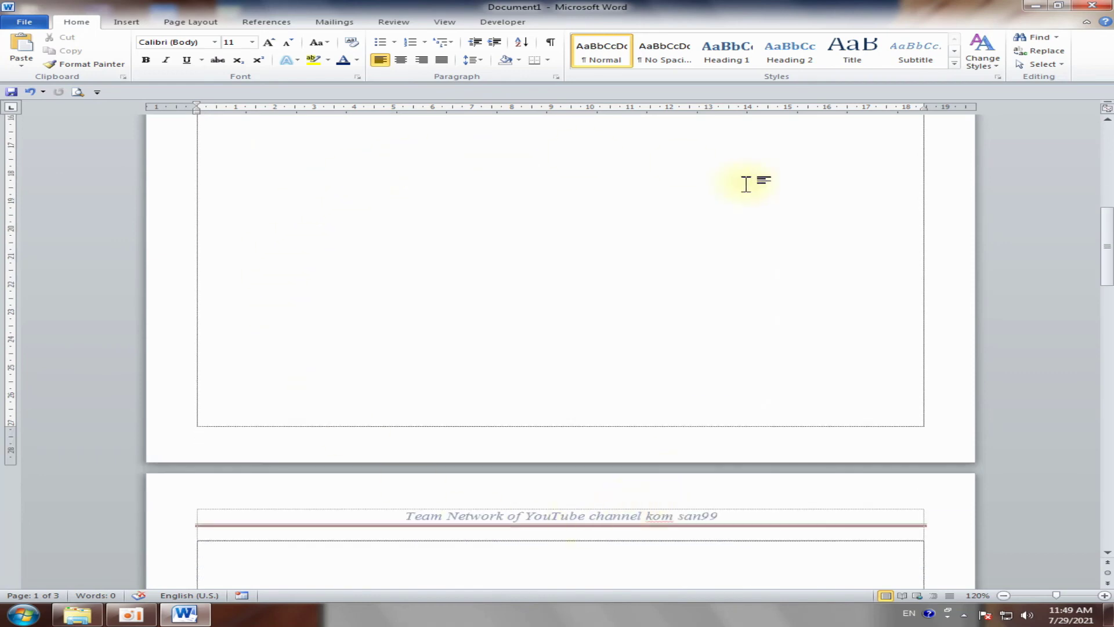
scroll(757, 404, "down", 3)
scroll(757, 403, "down", 3)
scroll(772, 311, "down", 9)
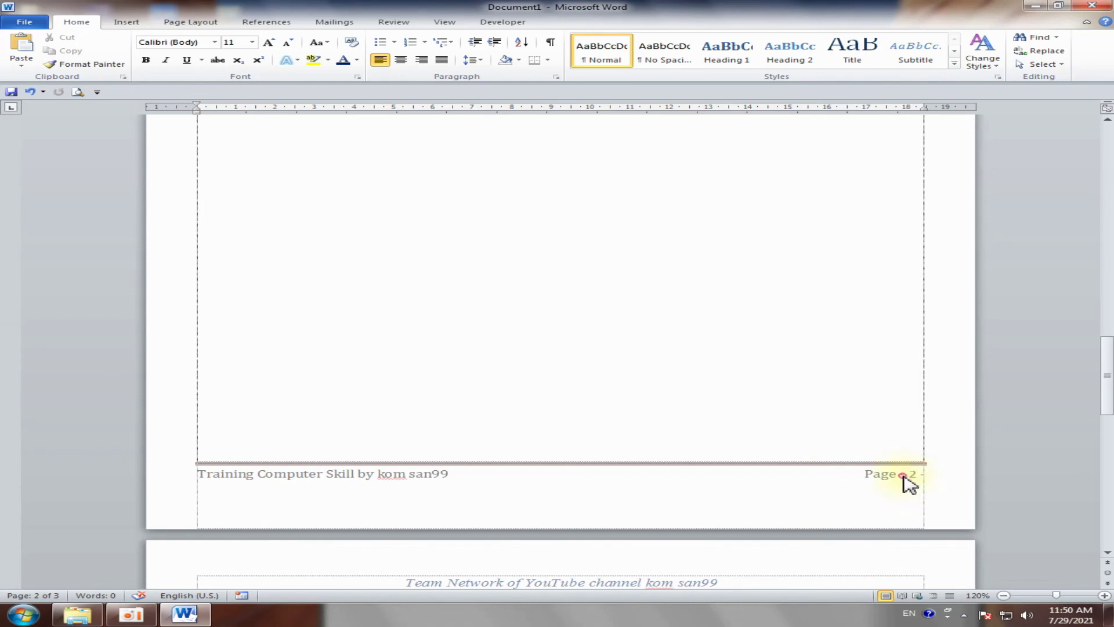
- Reopen page 2's footer and select the page number 2 in 'Page - 2 -'
double_click(904, 476)
left_click_drag(940, 479, 865, 474)
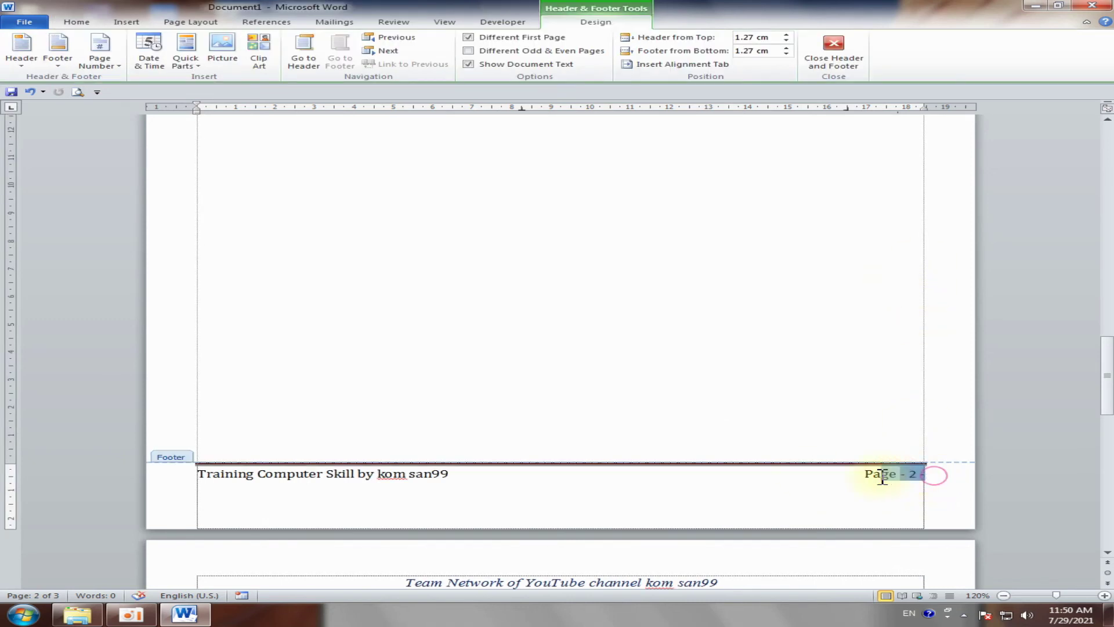
left_click(921, 475)
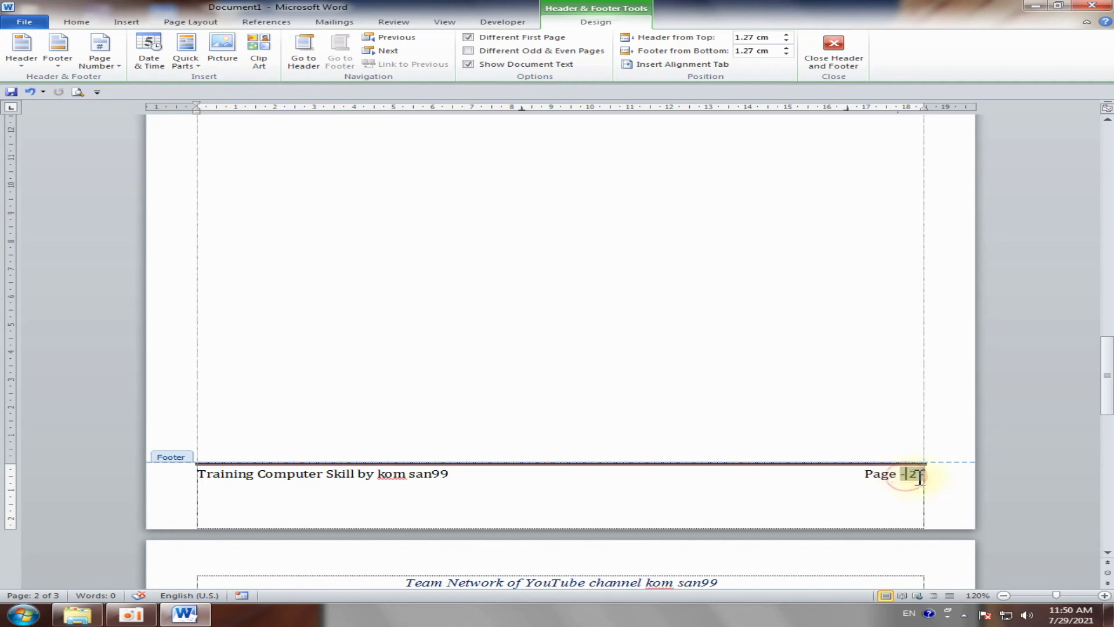
double_click(913, 474)
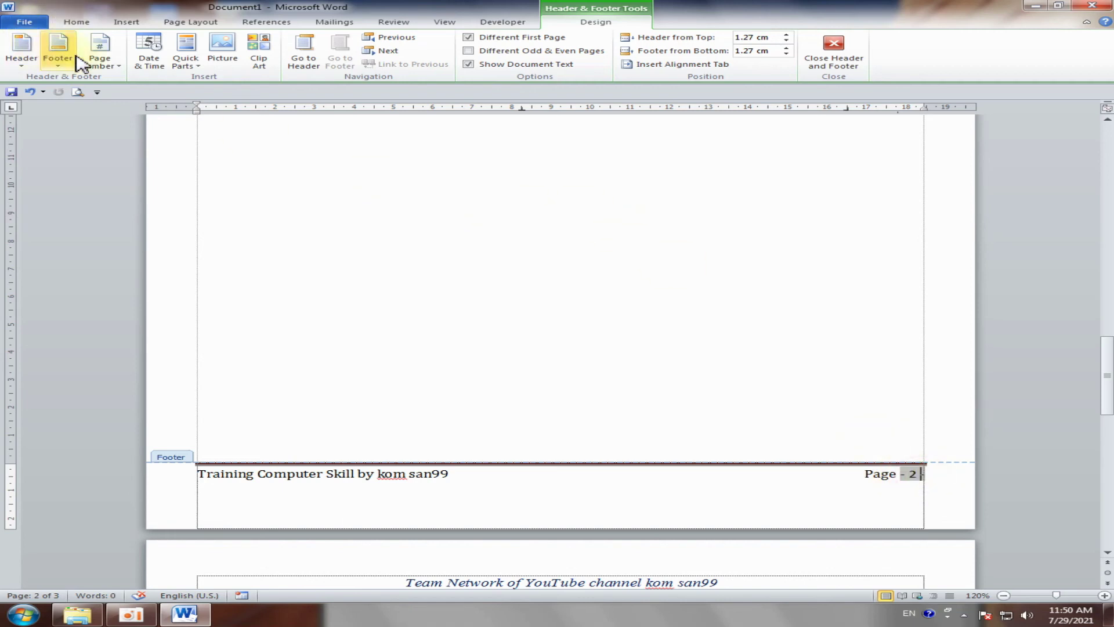
- Switch page numbering to 'Continue from previous section' in Format Page Numbers
left_click(115, 64)
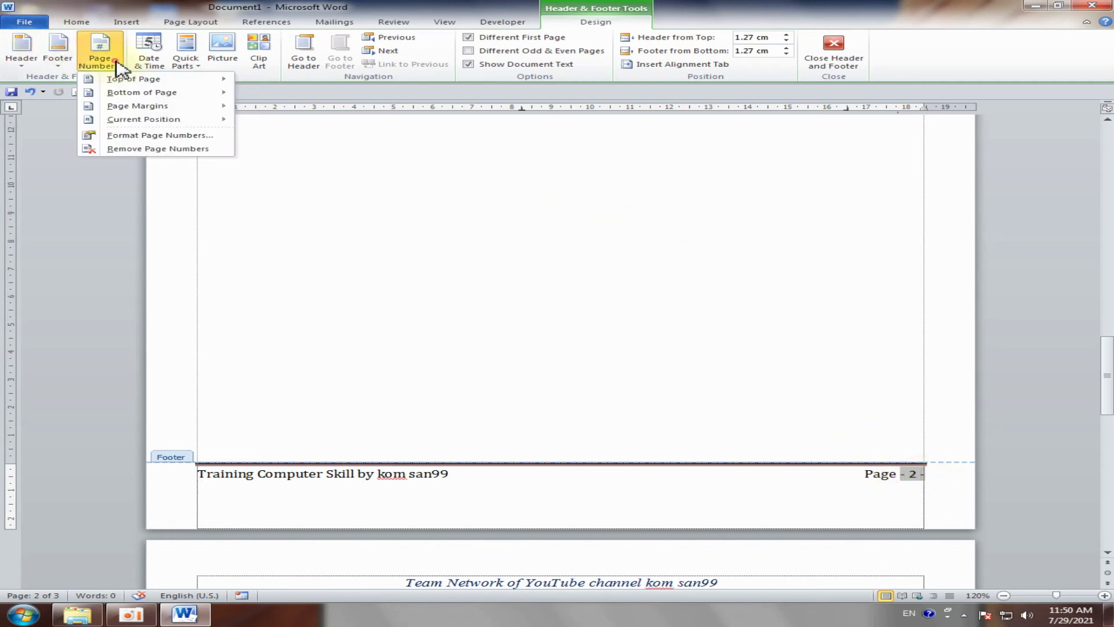
left_click(169, 136)
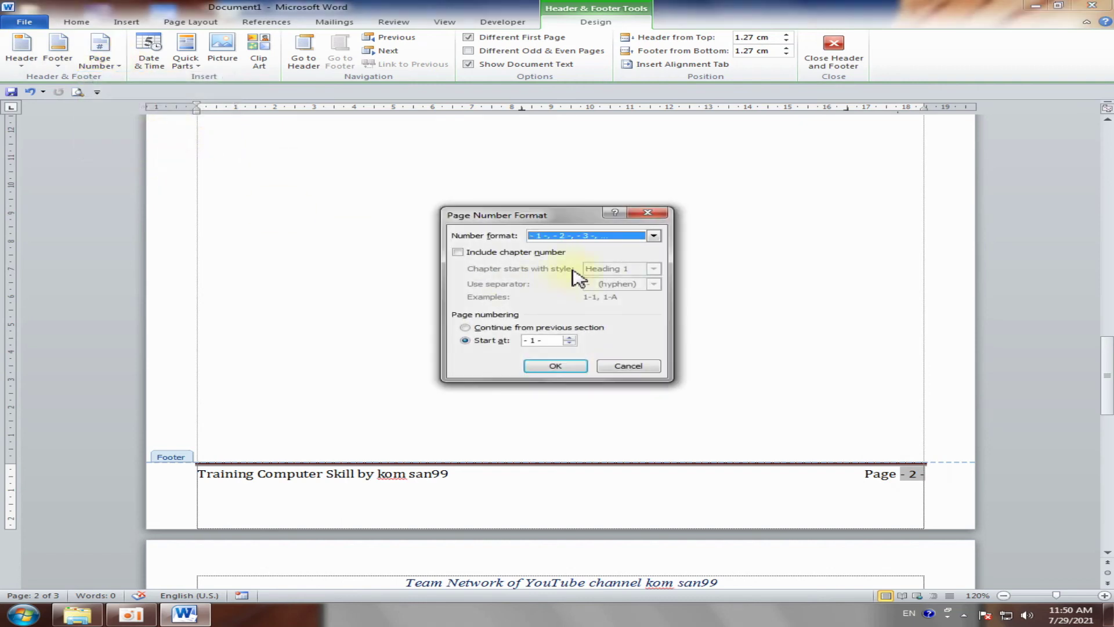
left_click(546, 341)
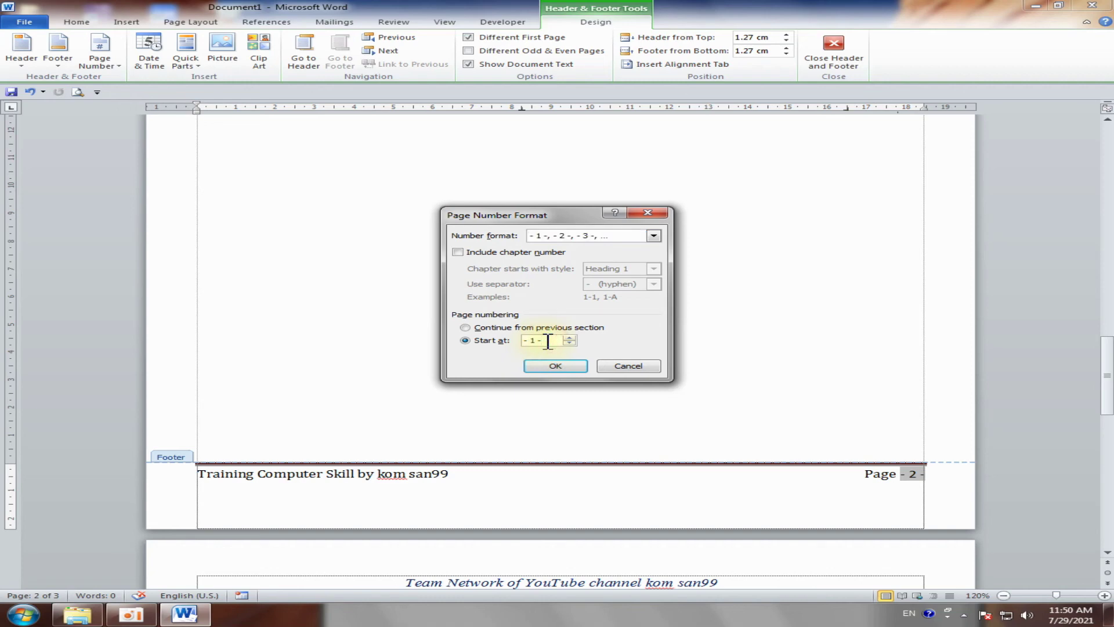
left_click(466, 329)
left_click(572, 369)
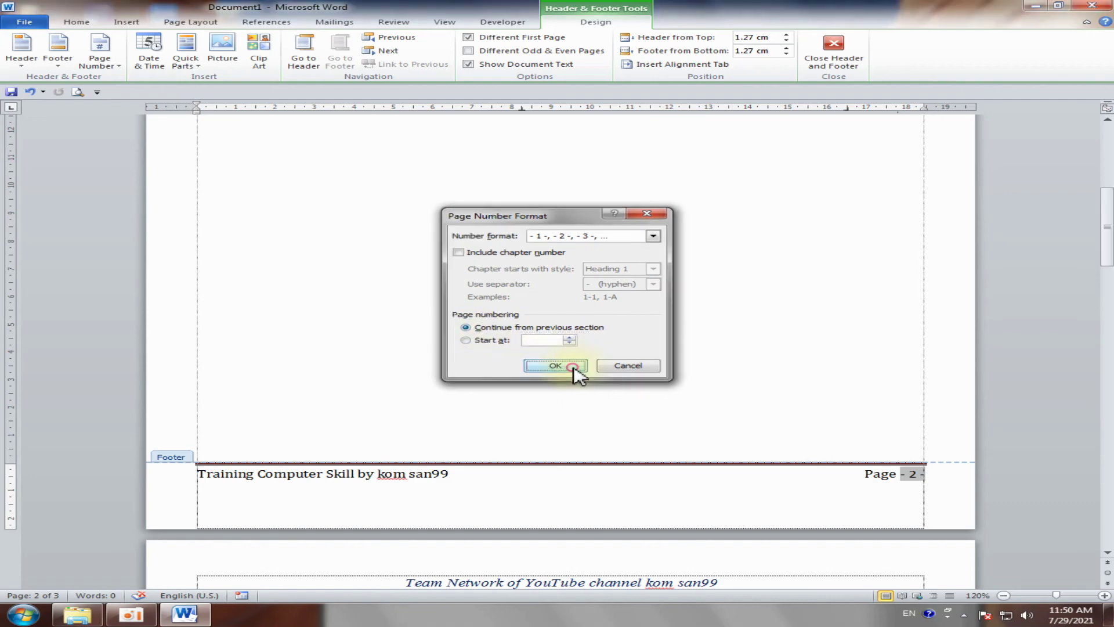
scroll(586, 348, "down", 15)
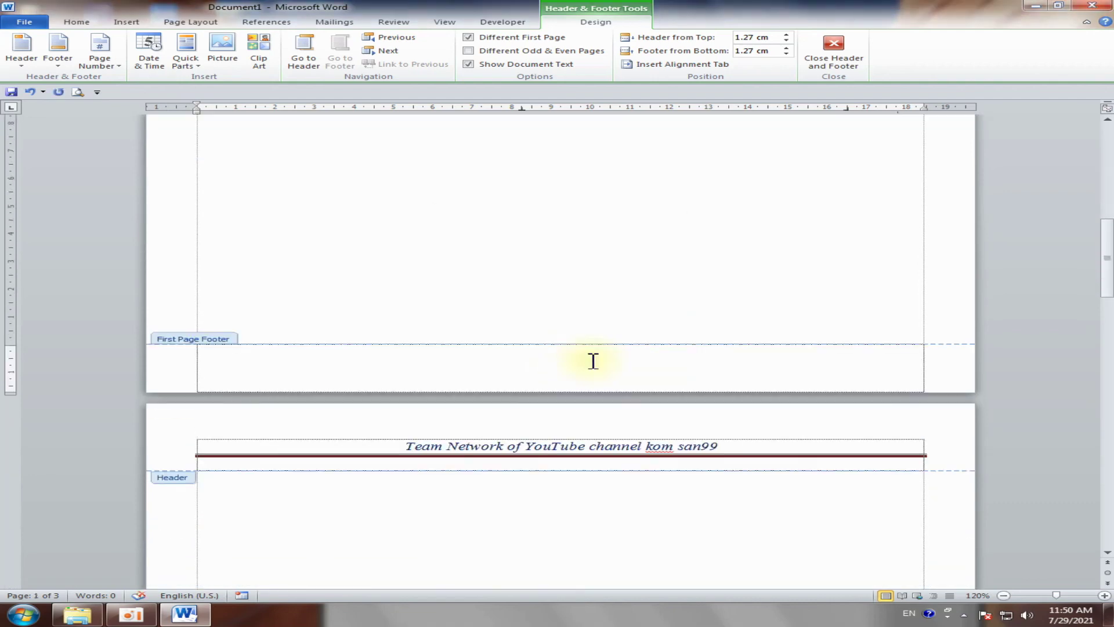
scroll(591, 360, "down", 7)
scroll(595, 368, "down", 15)
scroll(598, 368, "up", 5)
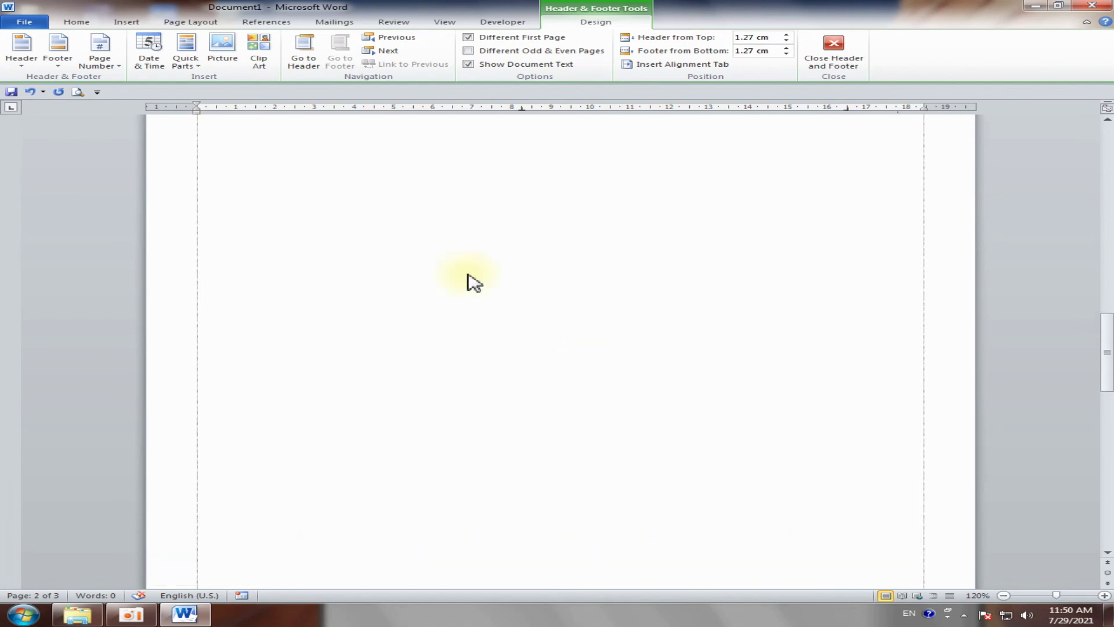
left_click(110, 69)
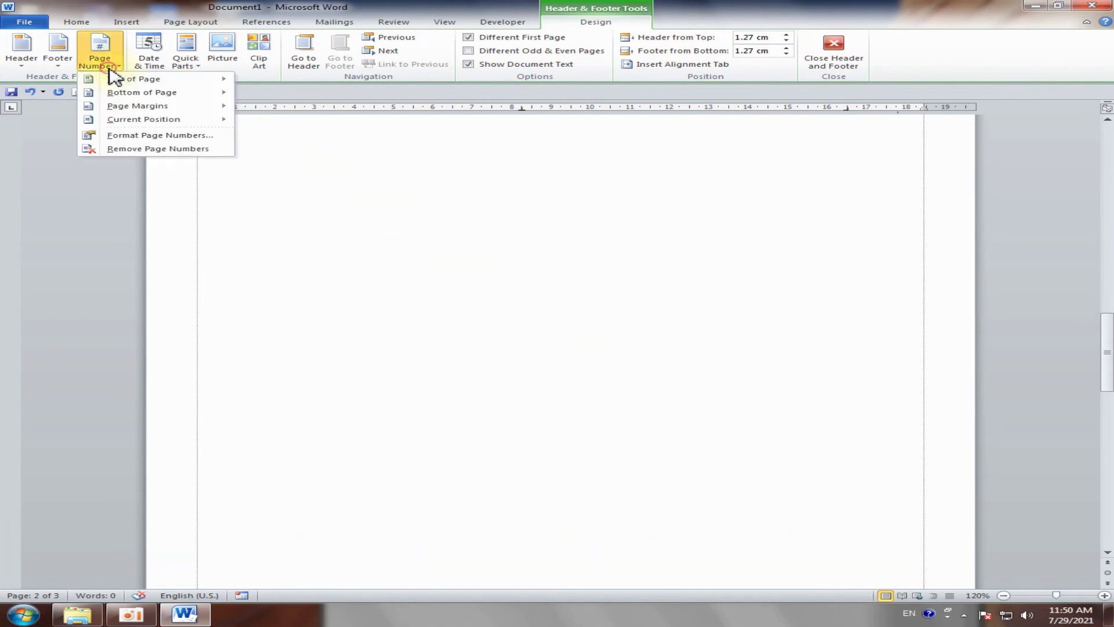
left_click(192, 135)
left_click(541, 341)
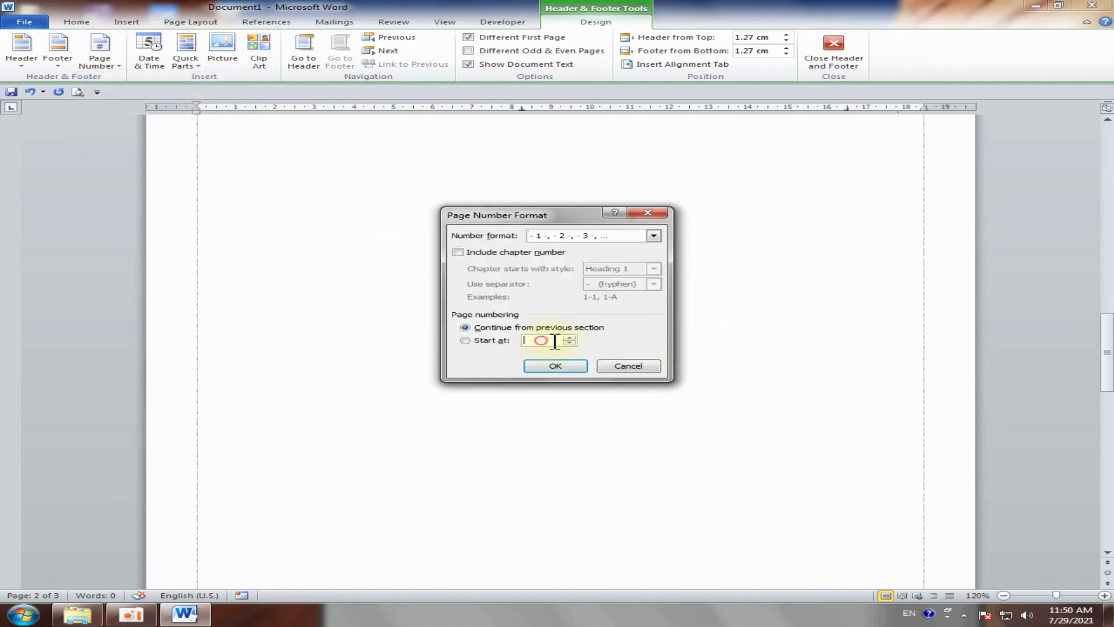
type("- 0 -")
left_click(555, 366)
scroll(777, 375, "down", 3)
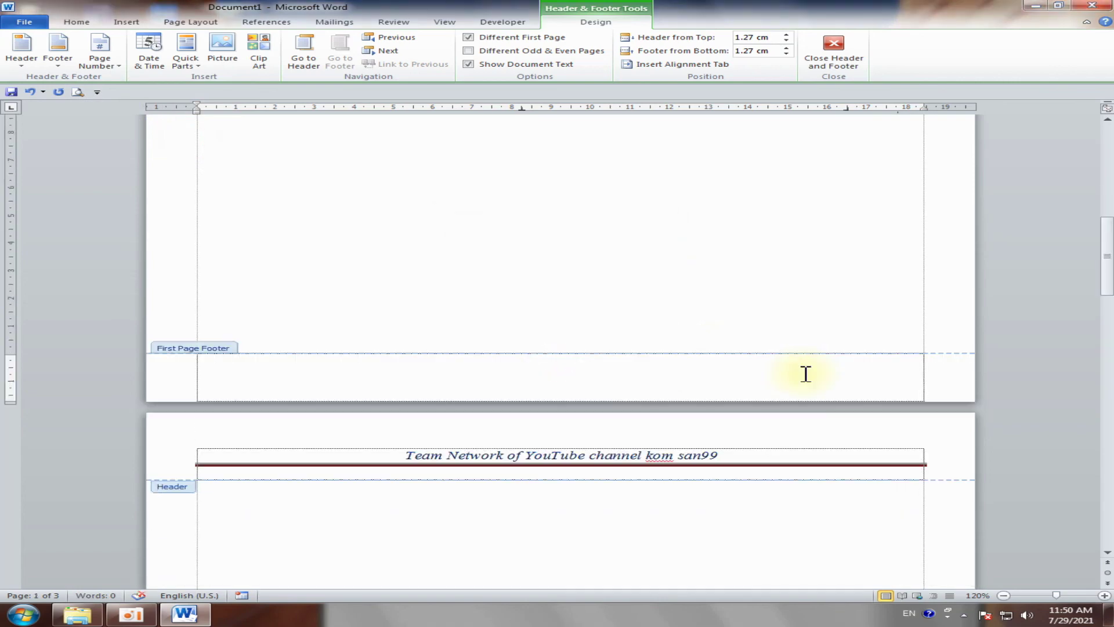
scroll(810, 380, "down", 4)
scroll(811, 383, "down", 4)
scroll(806, 381, "down", 5)
scroll(801, 378, "up", 5)
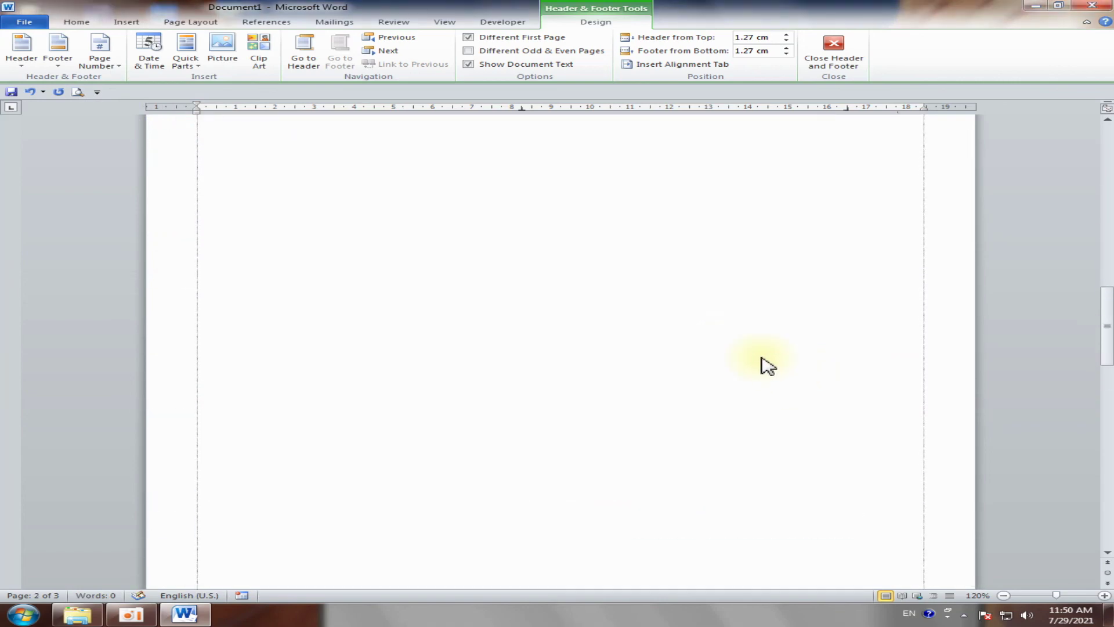
scroll(764, 367, "up", 5)
scroll(644, 332, "up", 5)
scroll(579, 348, "up", 4)
scroll(516, 324, "up", 5)
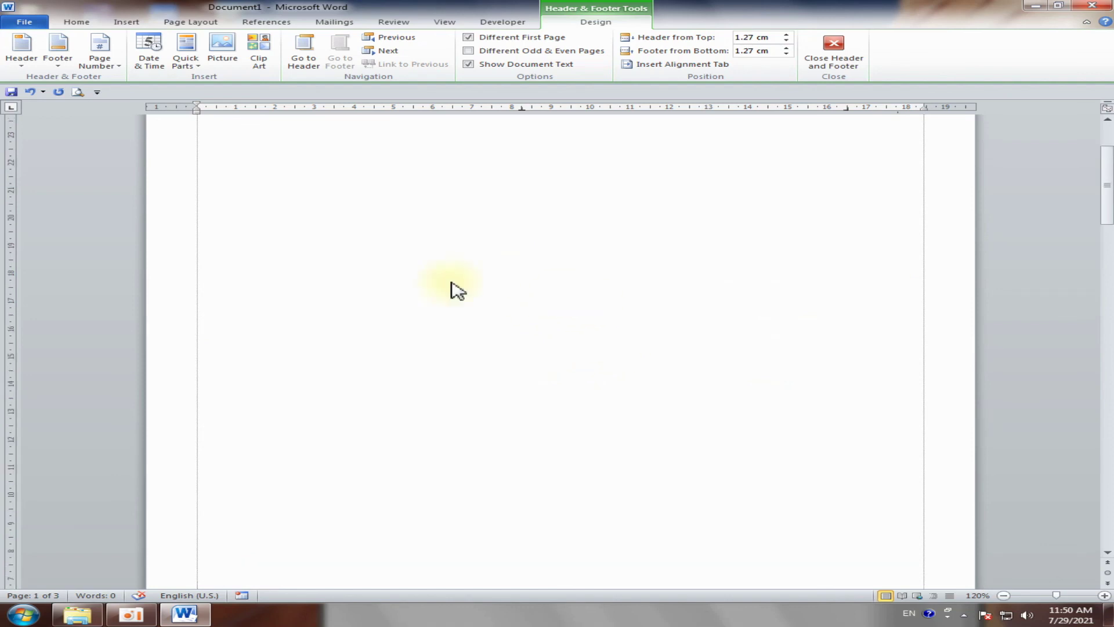
scroll(494, 293, "up", 3)
scroll(453, 278, "down", 2)
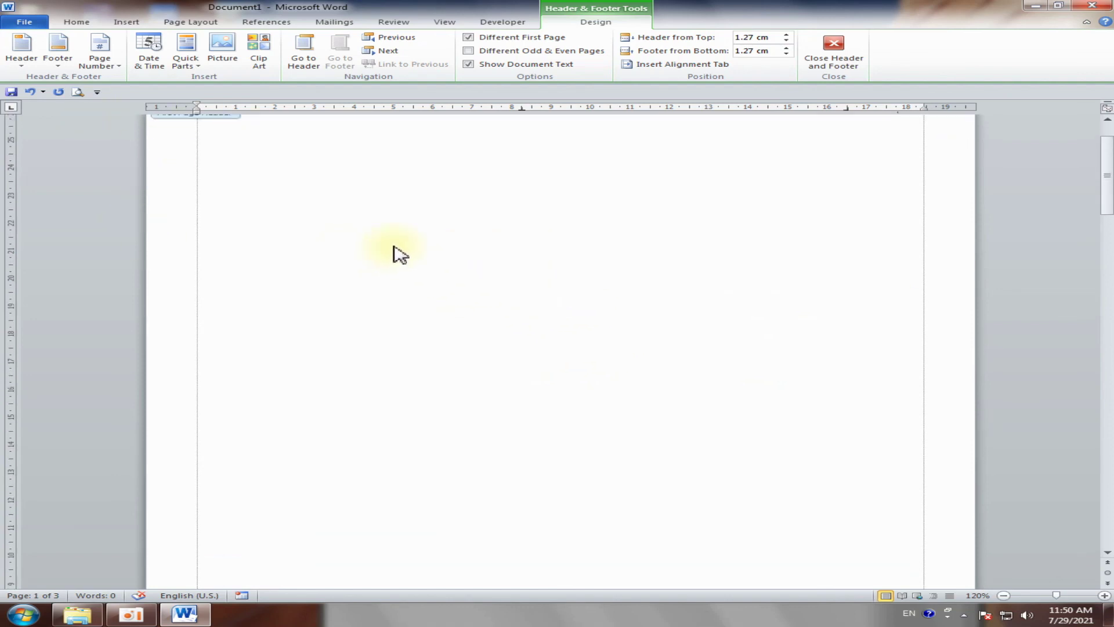
left_click(591, 25)
- Set the page numbering Start at value to - 0 -, so page 2 reads Page - 1 -
left_click(120, 69)
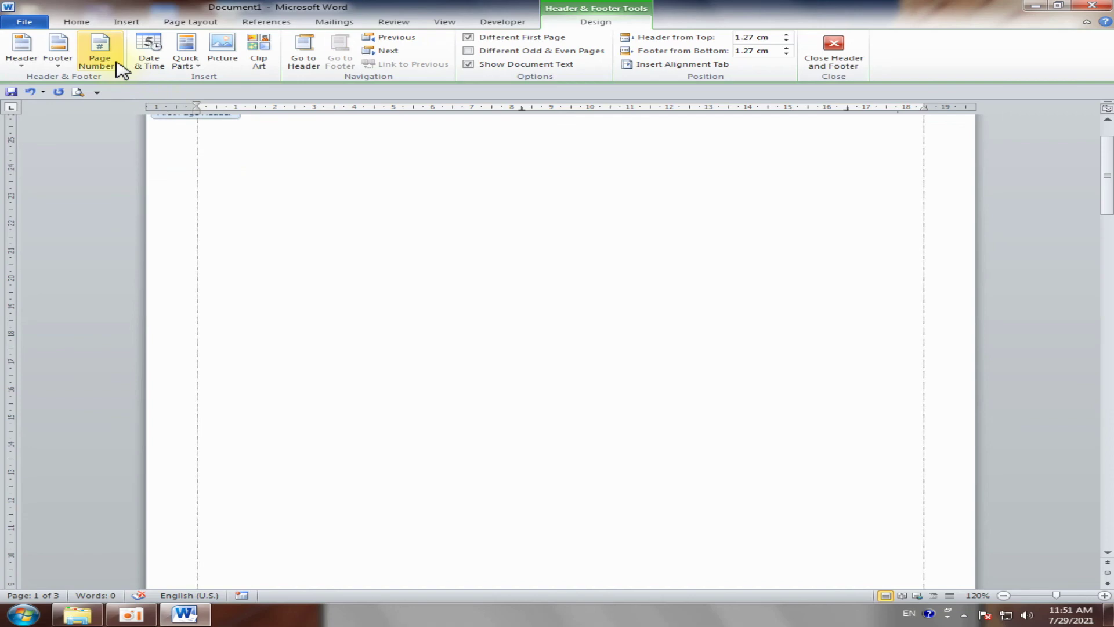
left_click(119, 66)
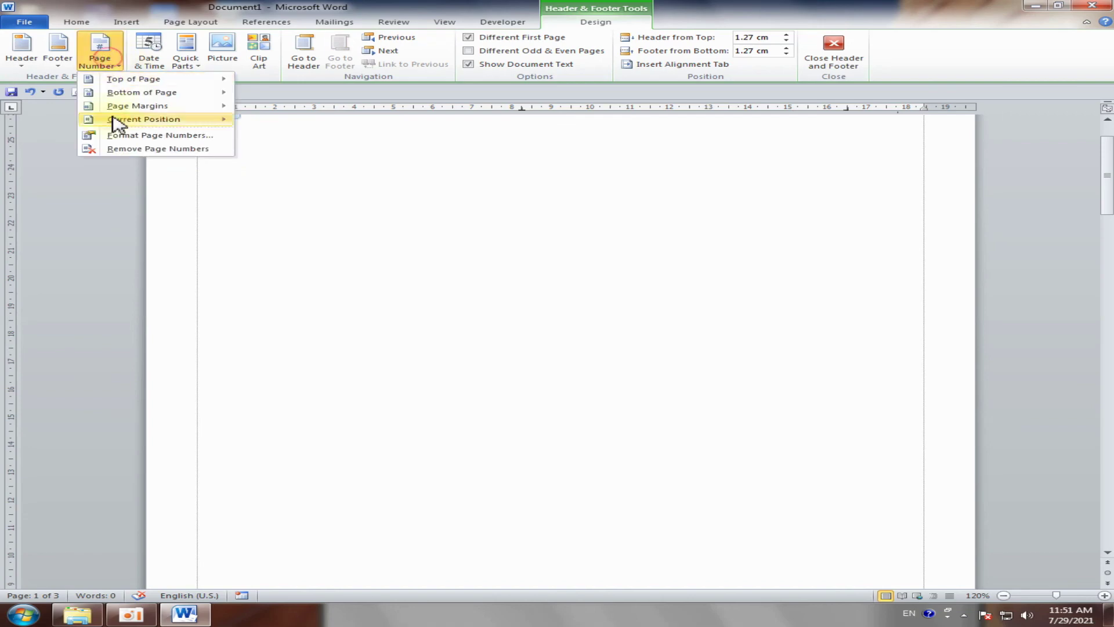
left_click(177, 137)
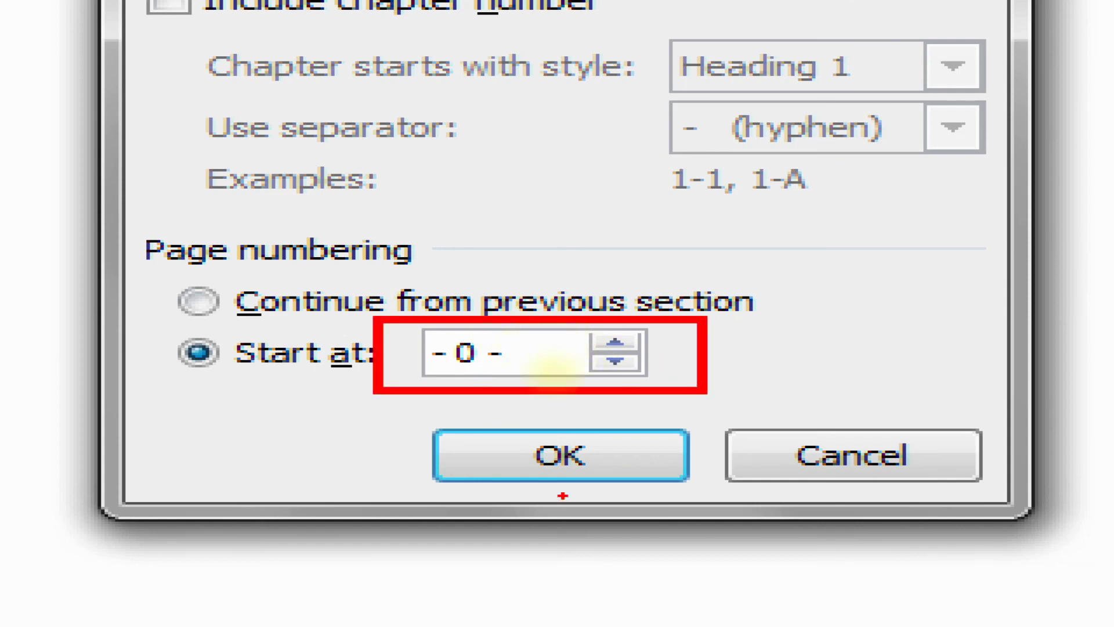
left_click_drag(558, 451, 633, 445)
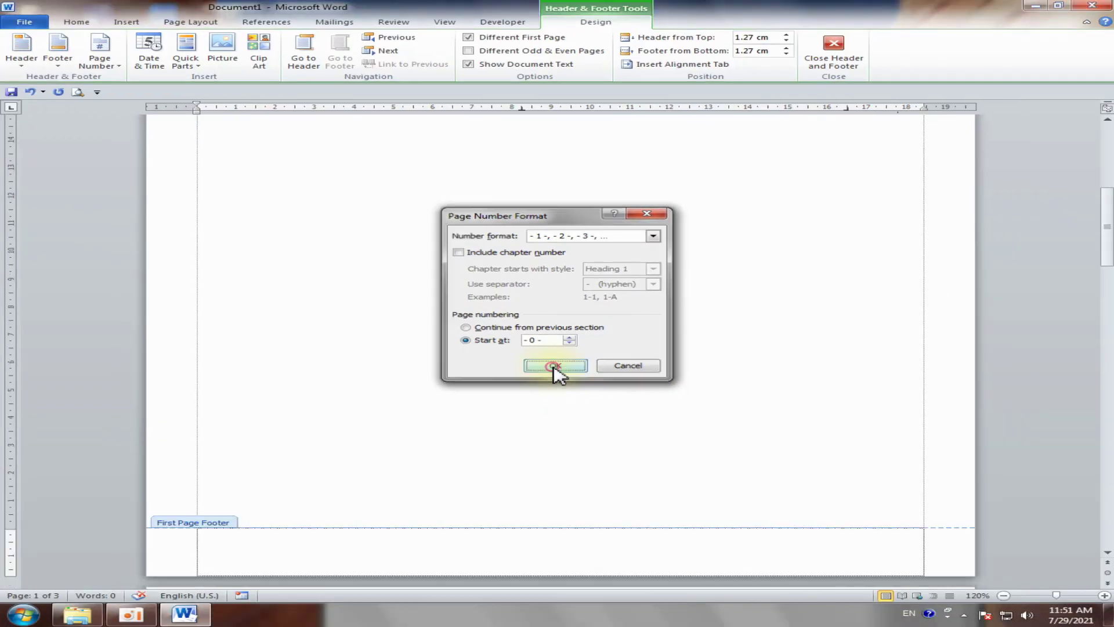
left_click(558, 372)
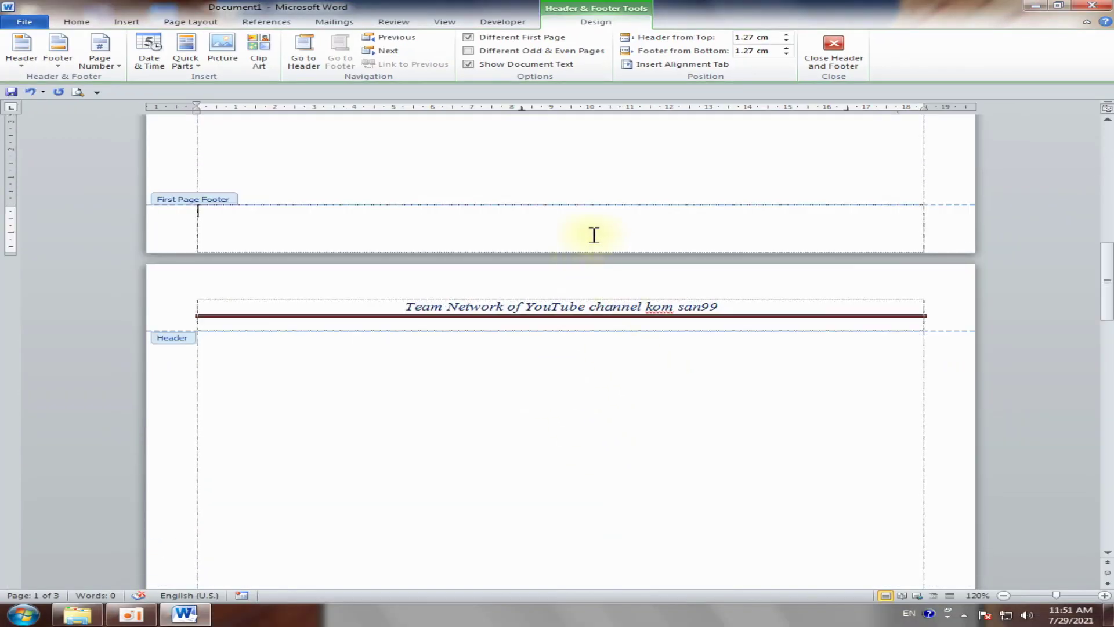
scroll(614, 369, "down", 10)
scroll(651, 413, "down", 3)
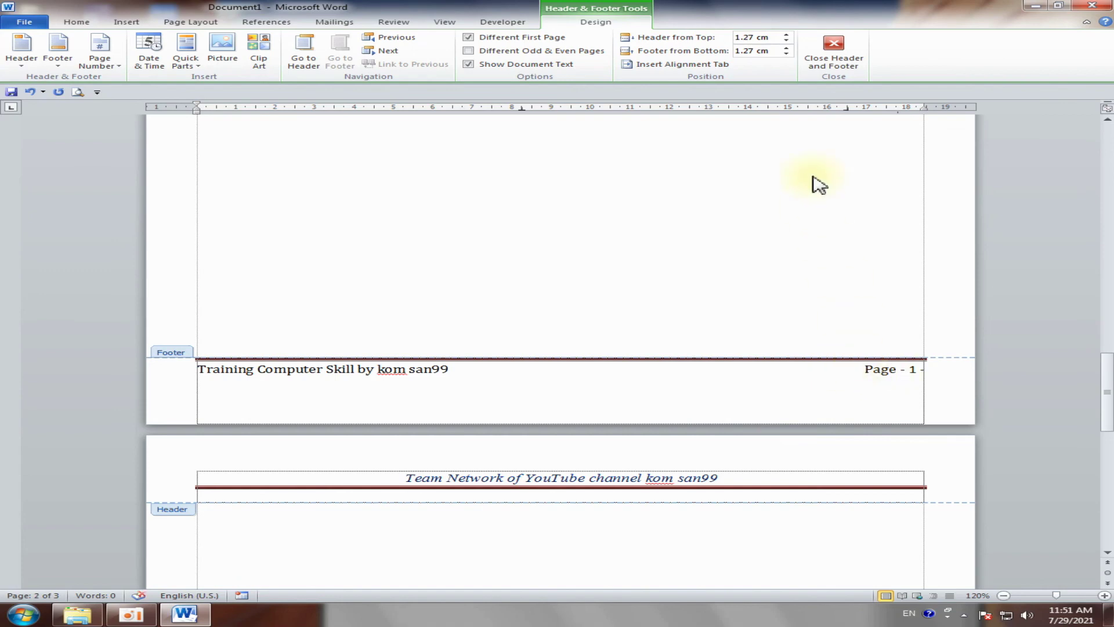
- Close header and footer editing and review the pages, with page 1 staying blank
left_click(838, 65)
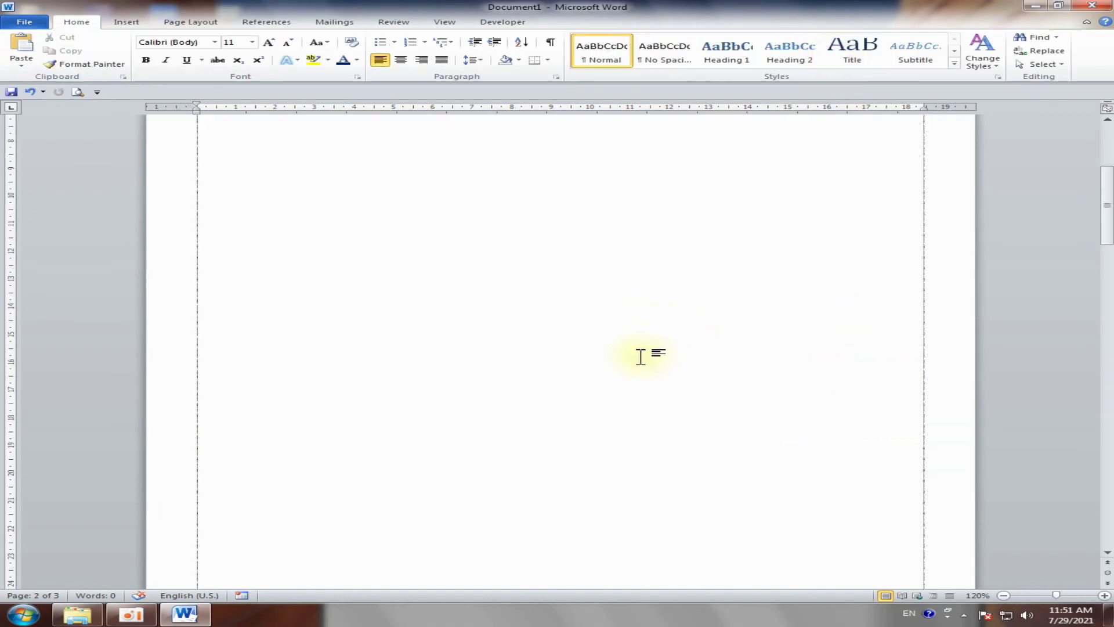
scroll(644, 377, "up", 2)
scroll(654, 408, "up", 5)
scroll(599, 386, "down", 3)
scroll(590, 385, "down", 3)
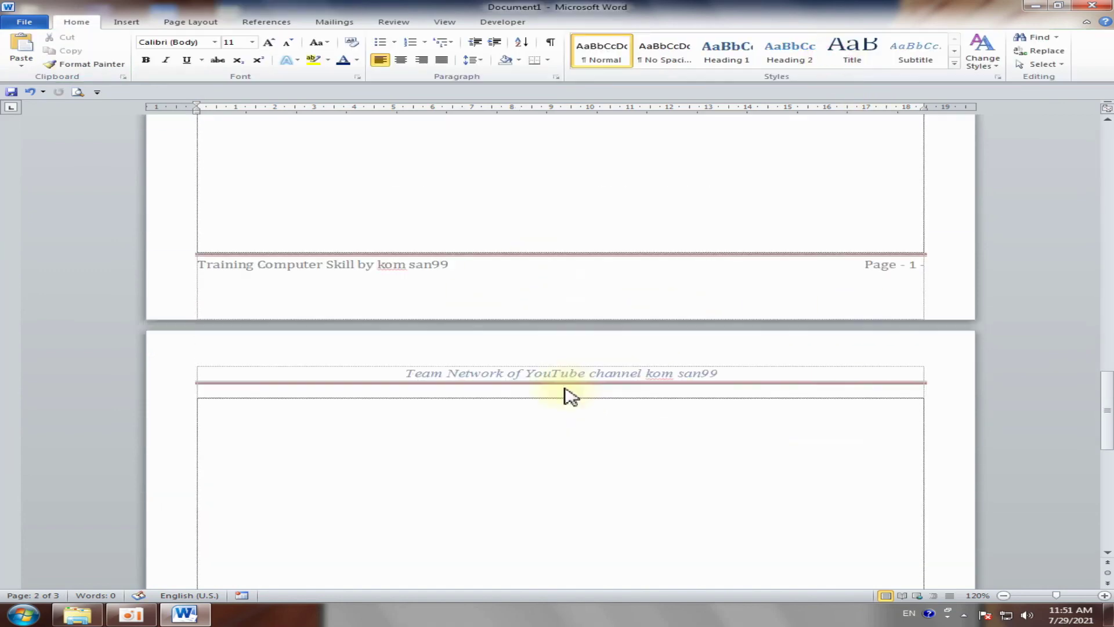
scroll(570, 392, "down", 4)
scroll(582, 411, "down", 1)
scroll(639, 463, "down", 1)
scroll(631, 373, "down", 5)
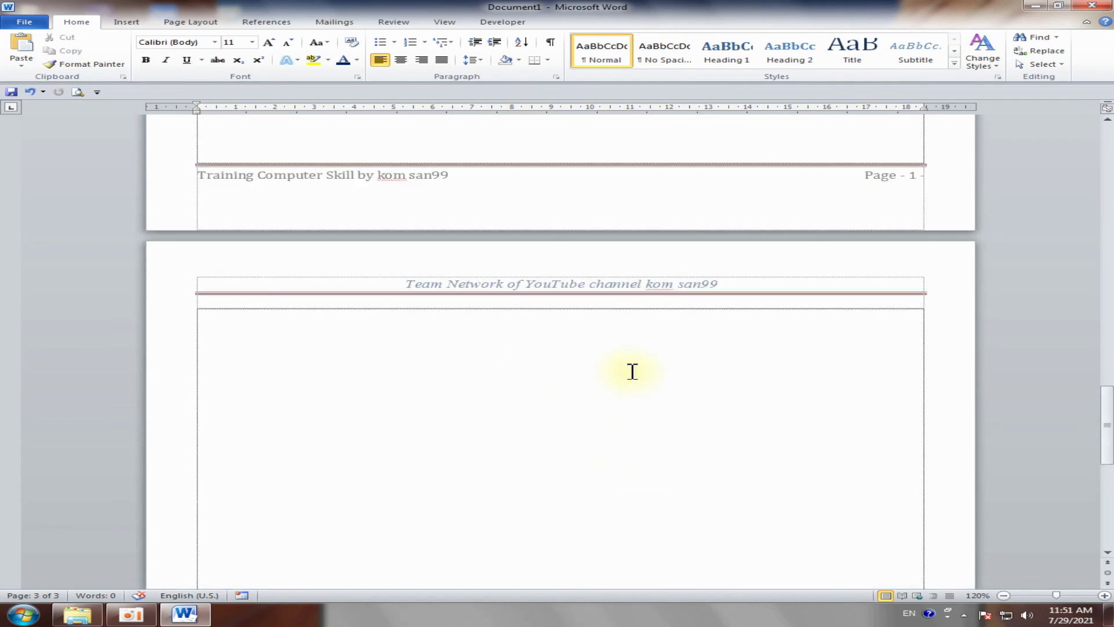
scroll(622, 351, "down", 7)
scroll(629, 343, "up", 5)
scroll(580, 310, "up", 3)
scroll(456, 272, "up", 3)
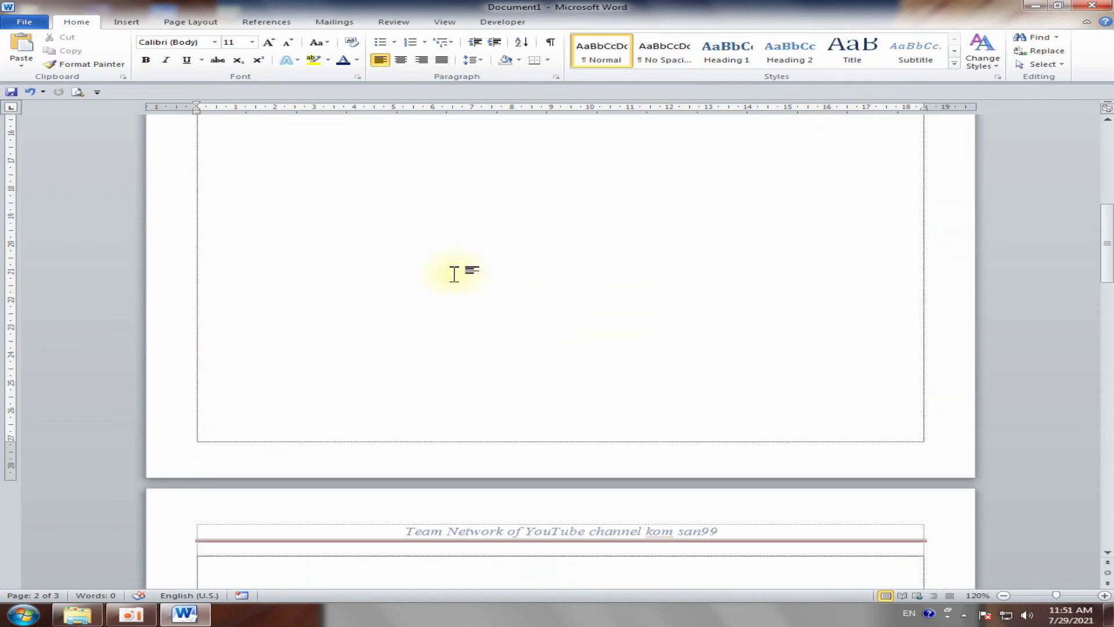
scroll(564, 319, "up", 10)
scroll(564, 319, "up", 8)
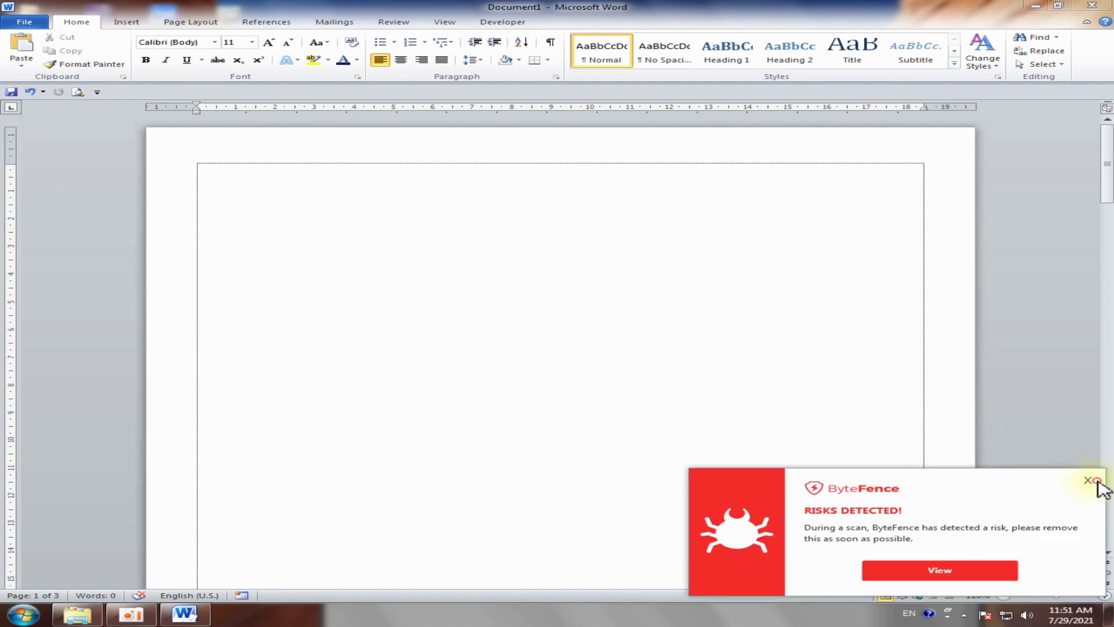
- Dismiss the ByteFence security notification and return to the Insert ribbon
left_click(1085, 483)
scroll(493, 348, "down", 10)
scroll(500, 364, "up", 10)
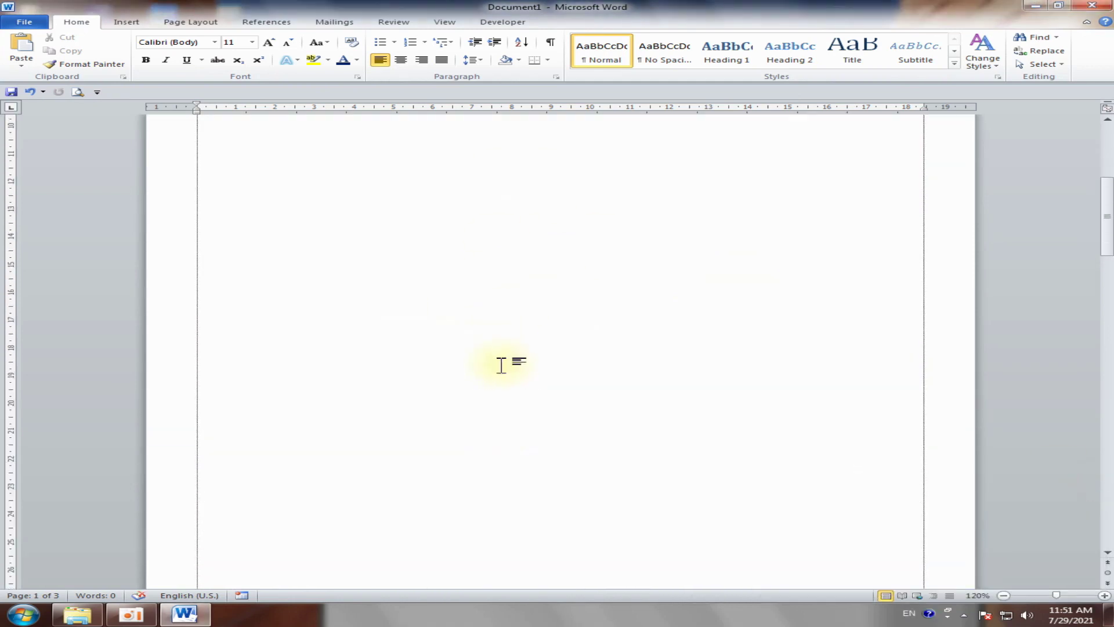
scroll(516, 352, "down", 10)
scroll(516, 348, "up", 7)
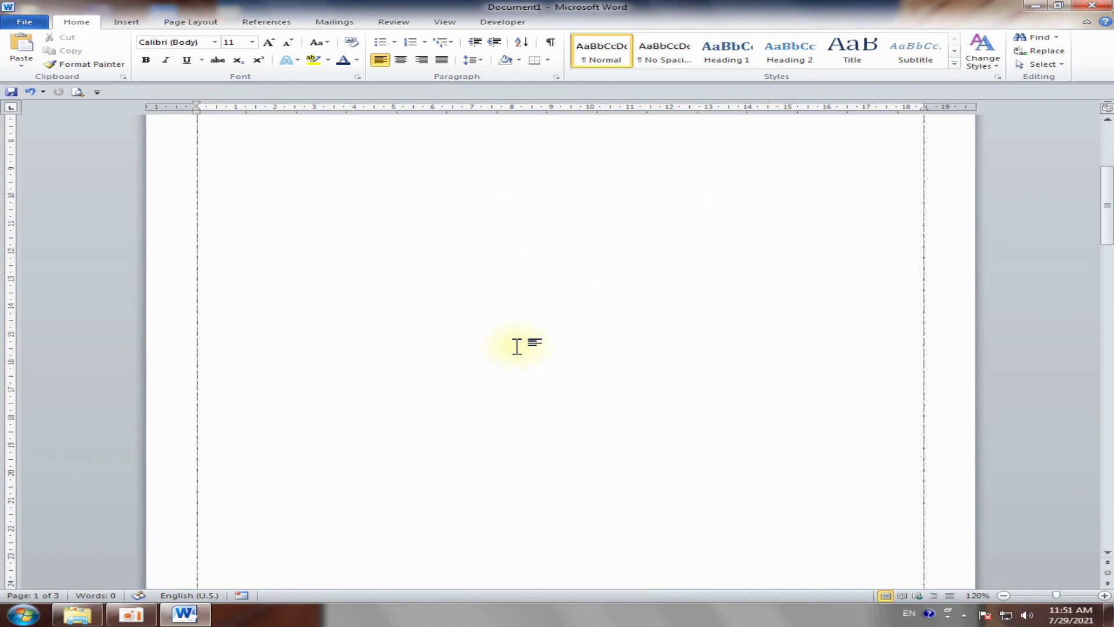
scroll(452, 203, "up", 3)
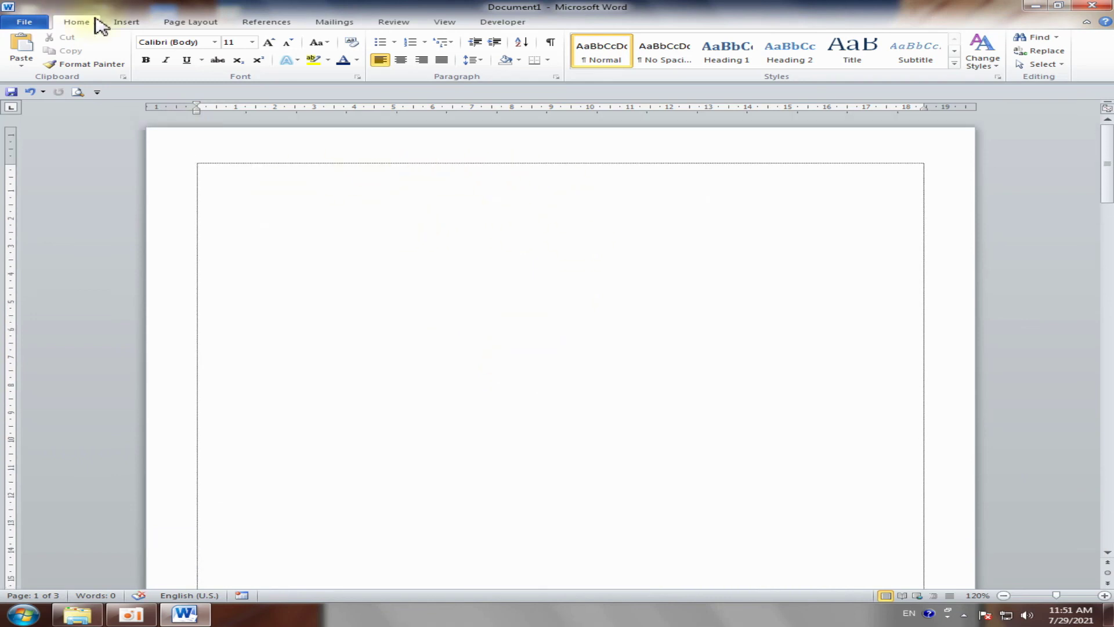
left_click(127, 23)
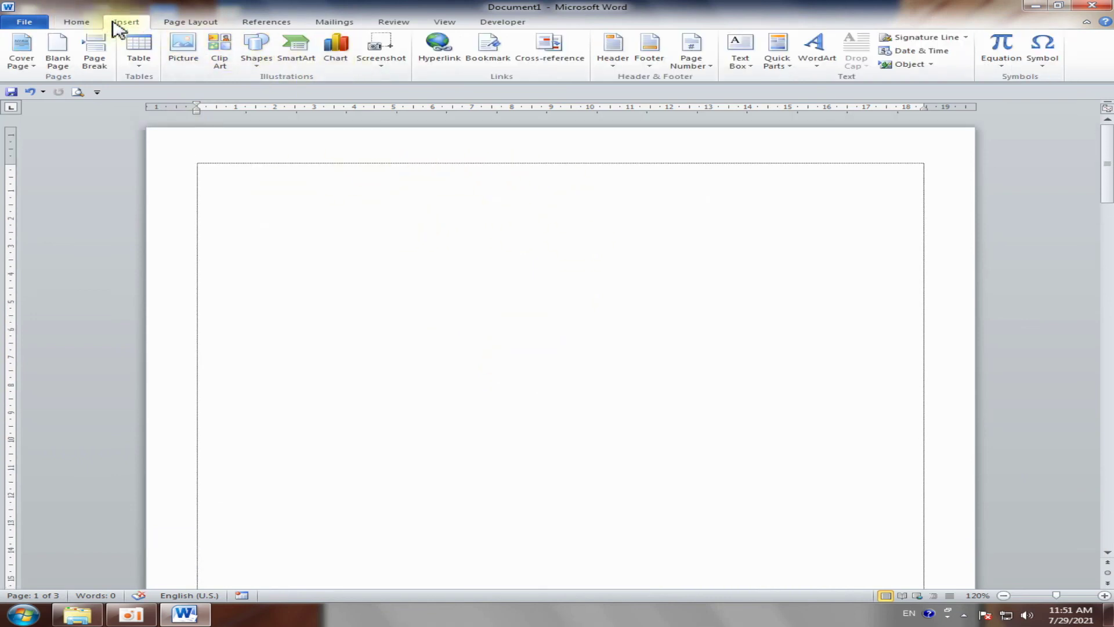